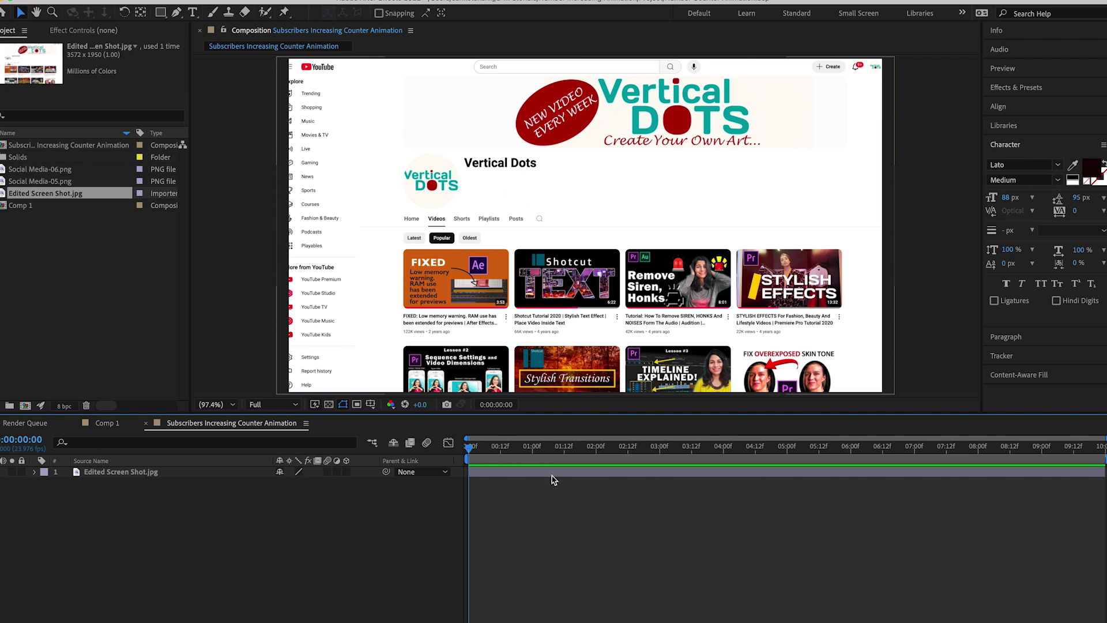
Select the Edited Screen Shot.jpg layer in the composition
click(457, 474)
Lock the screenshot layer and type a 0 text below Vertical Dots
click(22, 472)
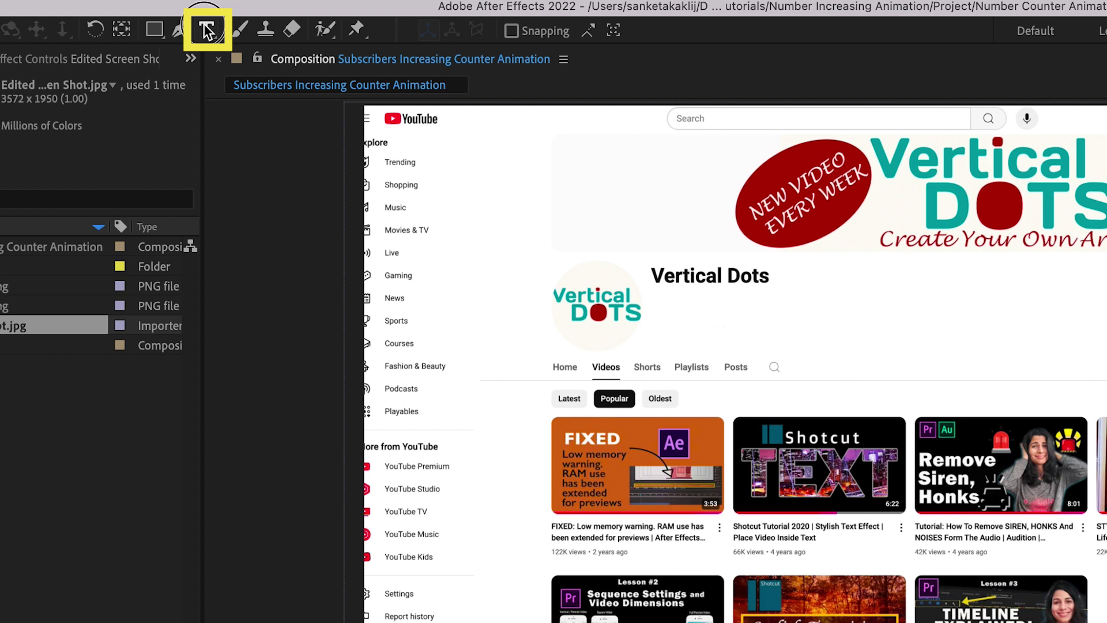
click(192, 12)
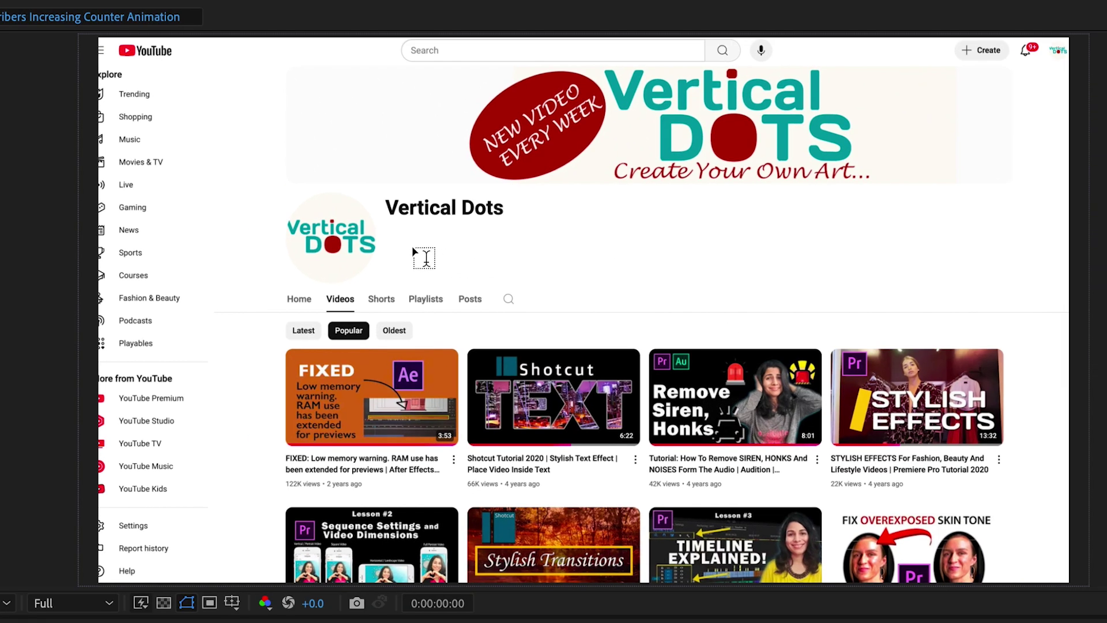
click(679, 314)
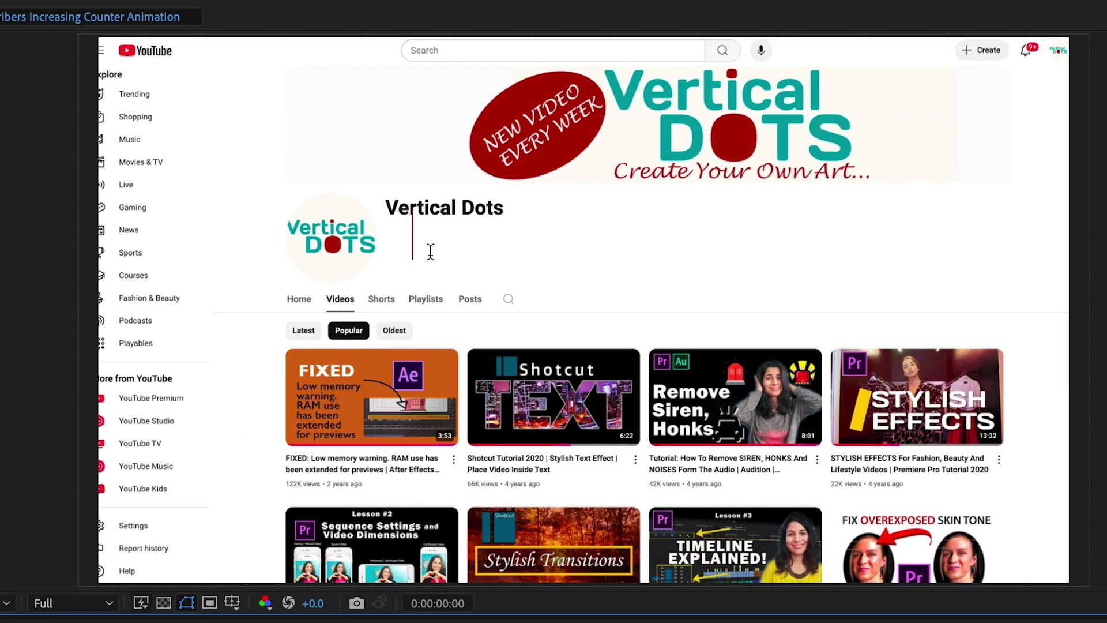
text(0)
key(Escape)
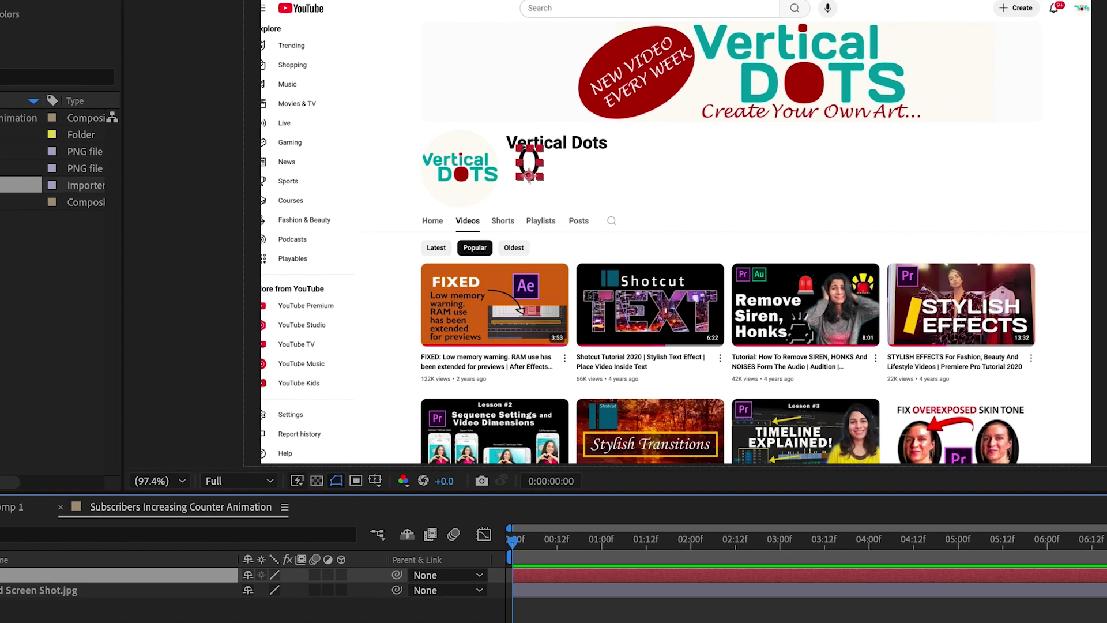
Scale the 0 text to 82% and position it at 662.1, 441.7
key(p)
key(shift+s)
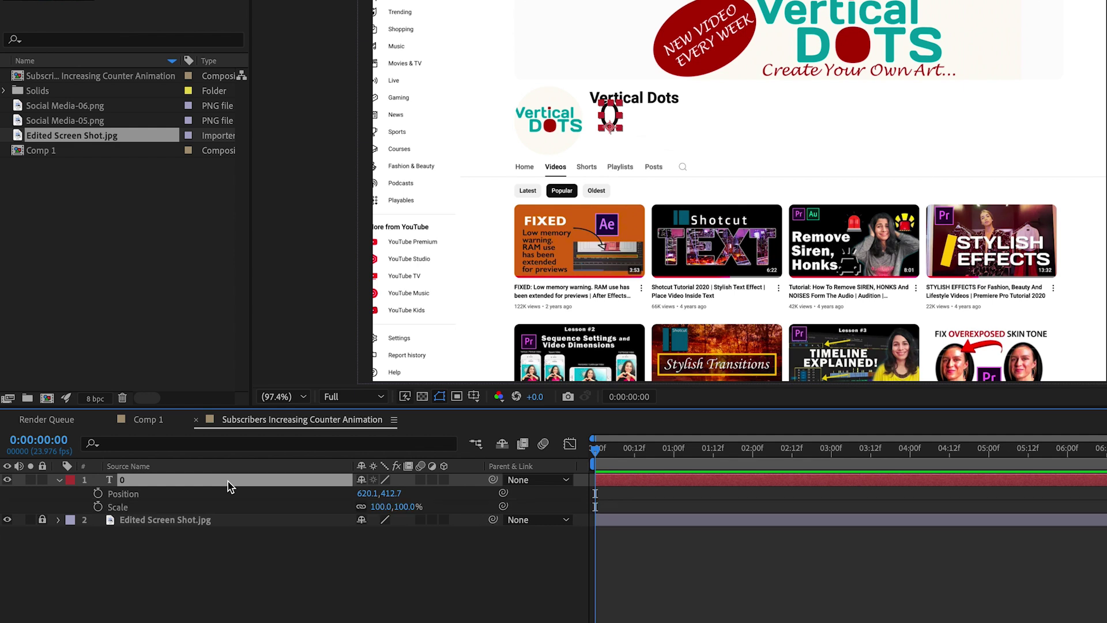
mouse_move(392, 494)
mouse_down()
mouse_move(407, 492)
mouse_move(366, 507)
mouse_move(399, 495)
mouse_up()
Nudge the 0 right under the channel name, keeping the Lato font
click(746, 581)
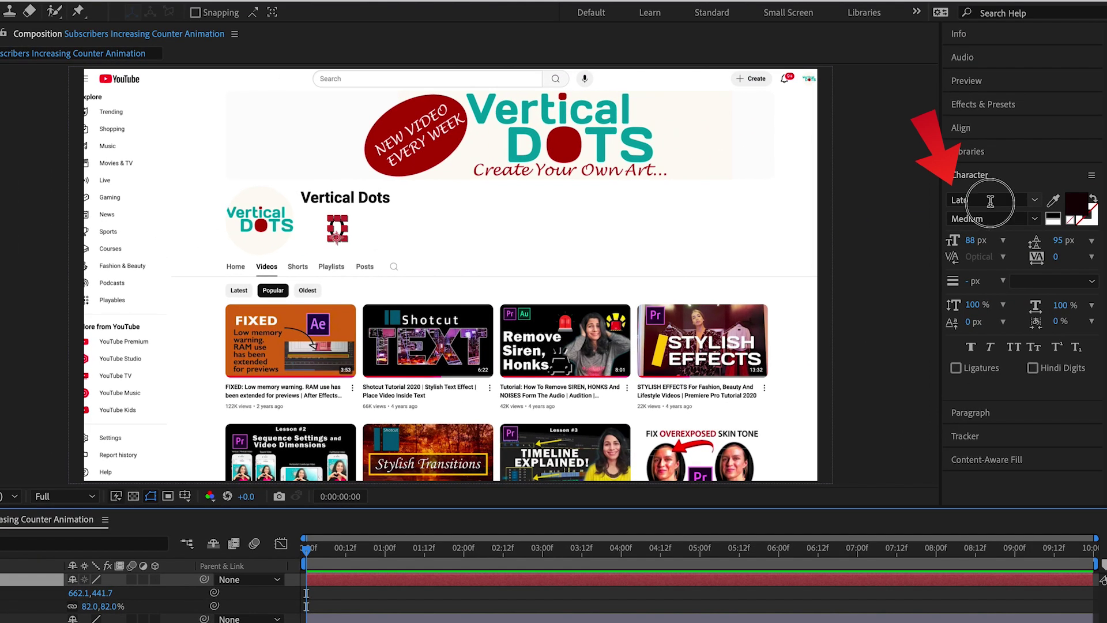
click(985, 202)
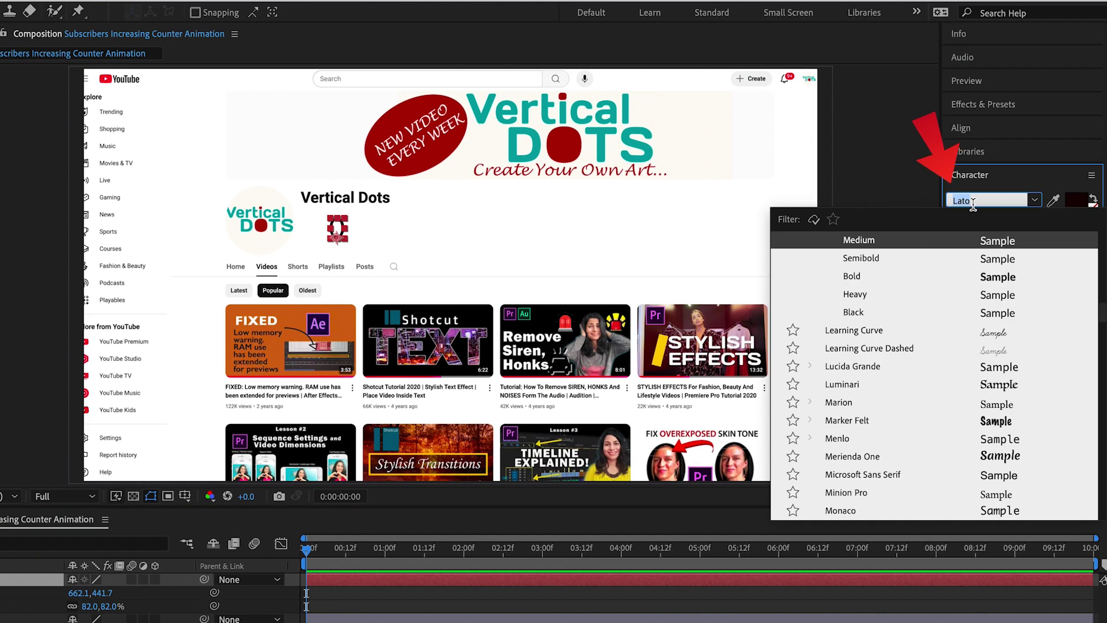
click(445, 272)
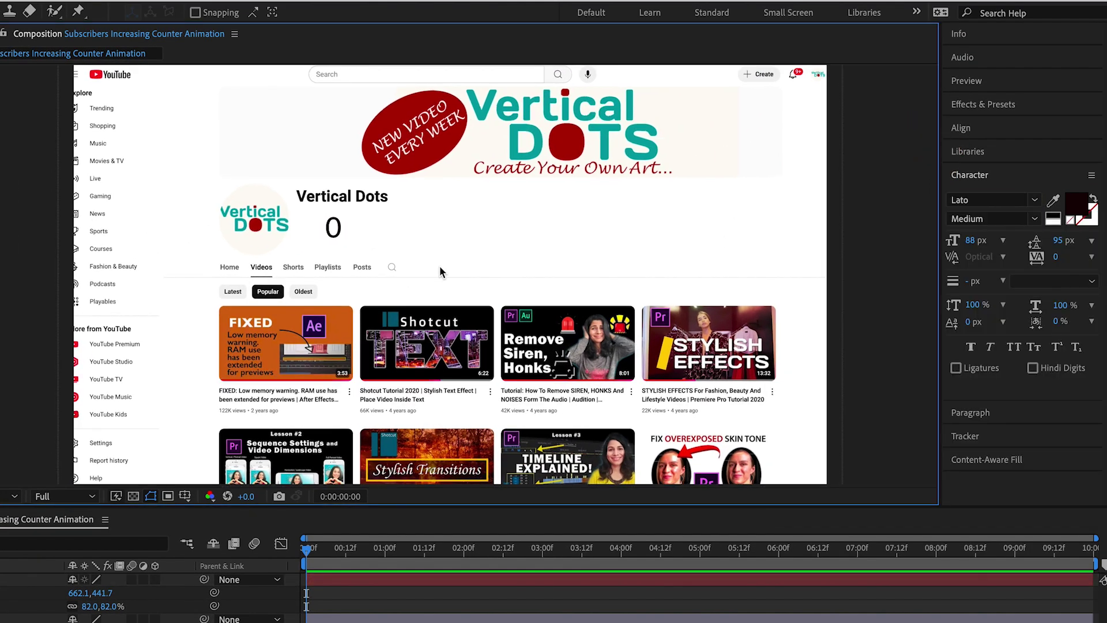
scroll(439, 273, up, 2)
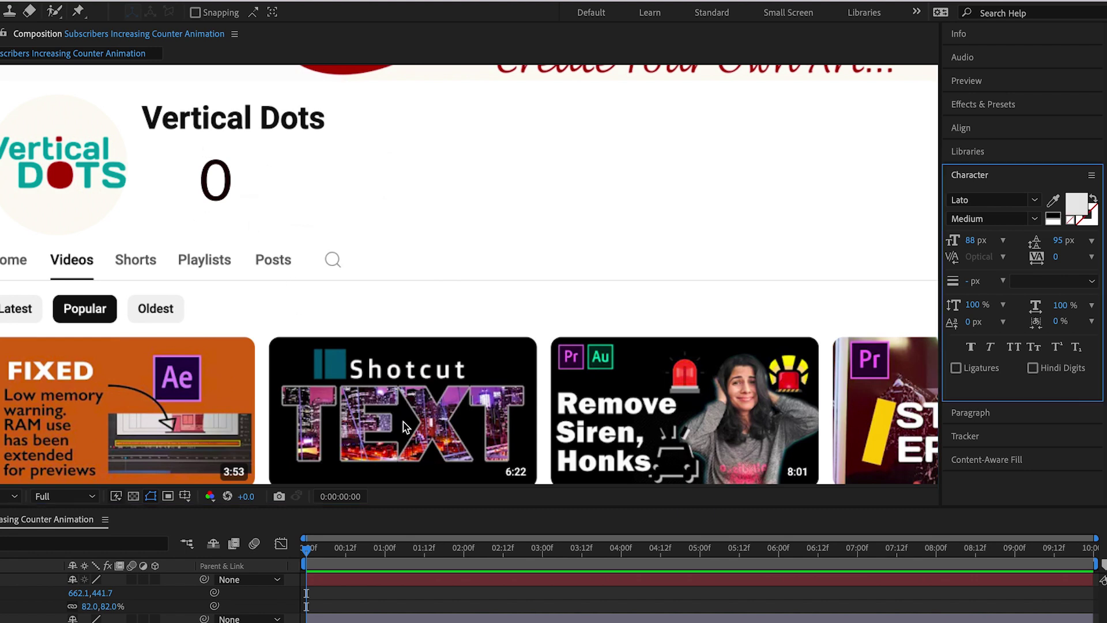
Sample the Shorts tab grey (9F9F9F) as the 0 text's fill colour
click(404, 580)
click(1077, 203)
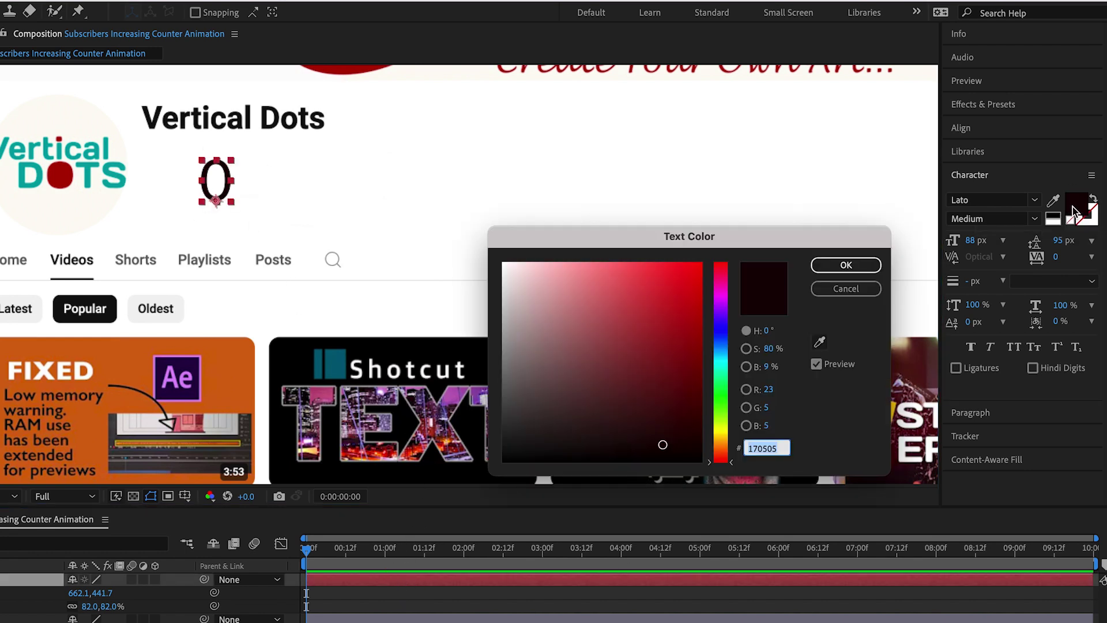
click(816, 363)
click(820, 342)
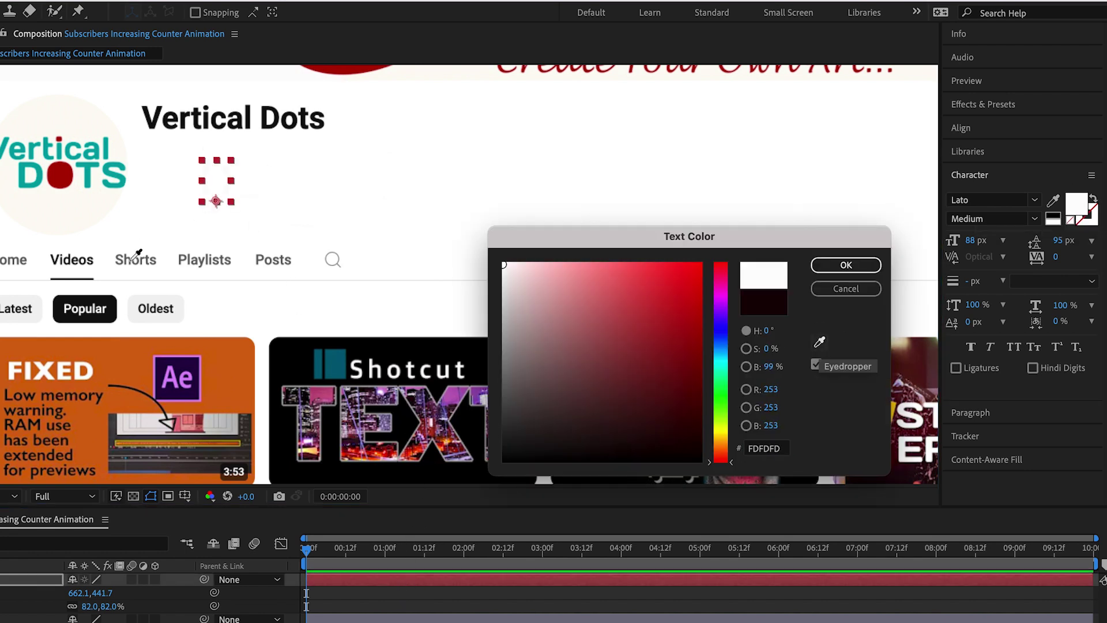
click(124, 256)
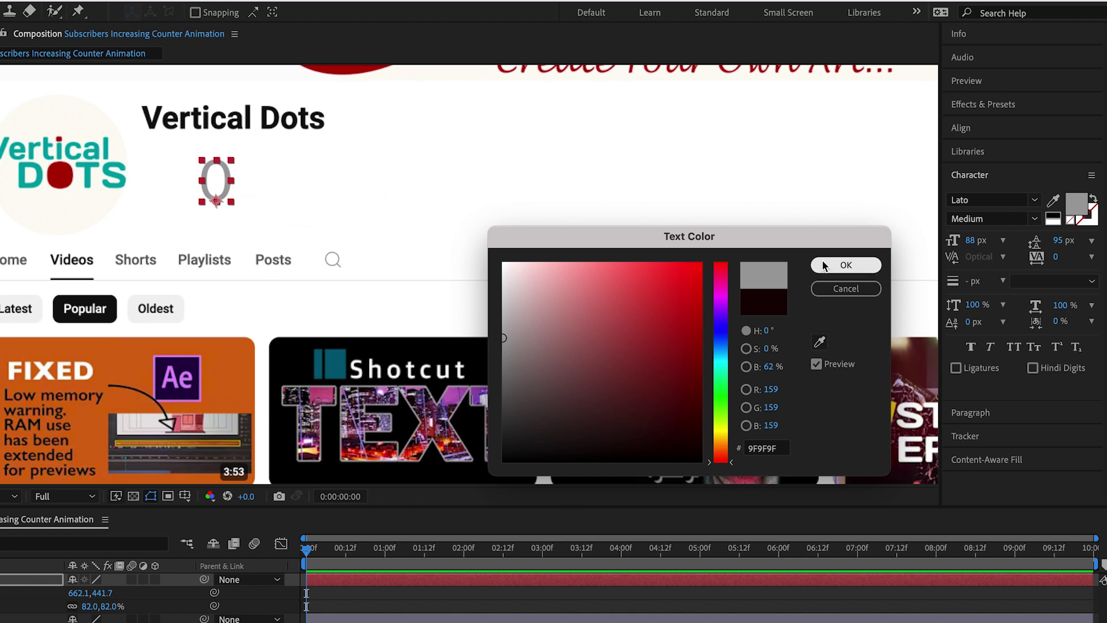
click(836, 267)
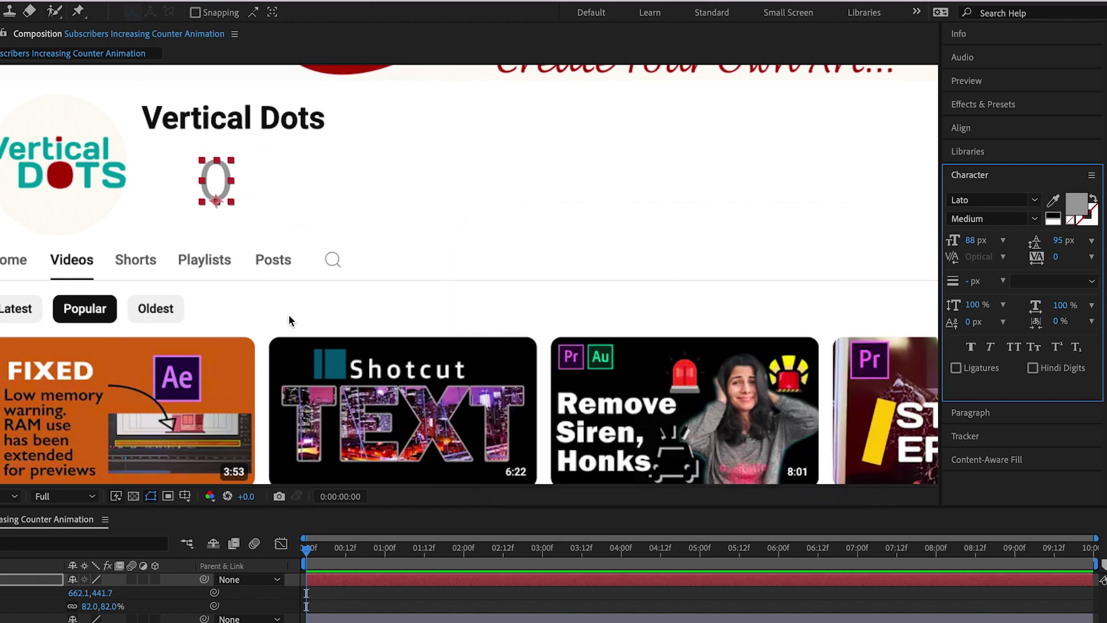
Set the viewer magnification to Fit so the whole page shows
click(416, 495)
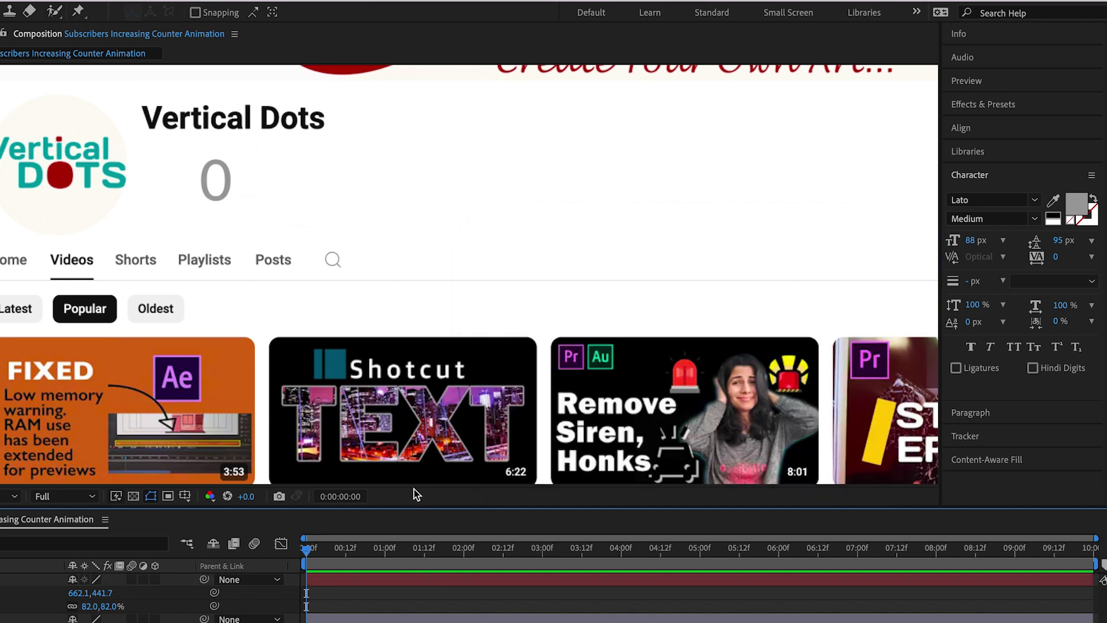
click(420, 581)
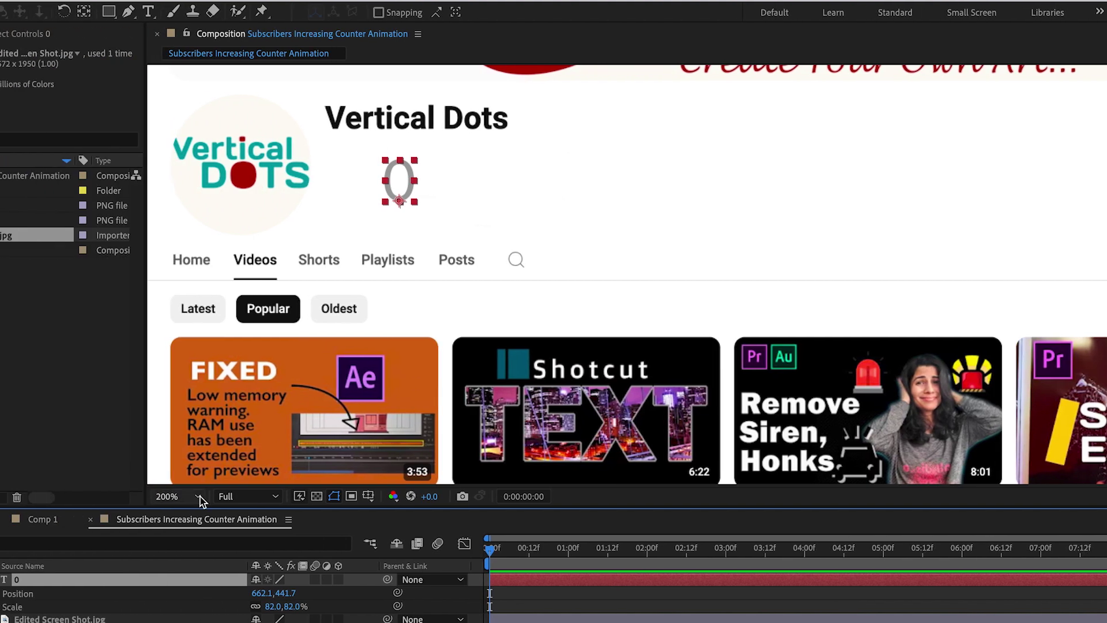
click(199, 496)
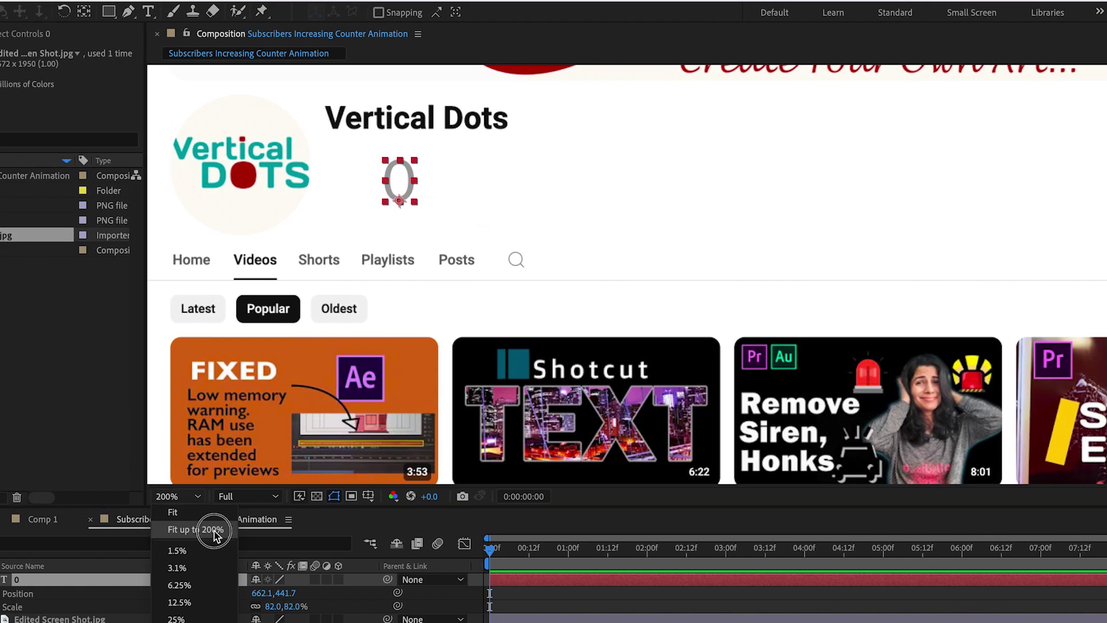
click(216, 530)
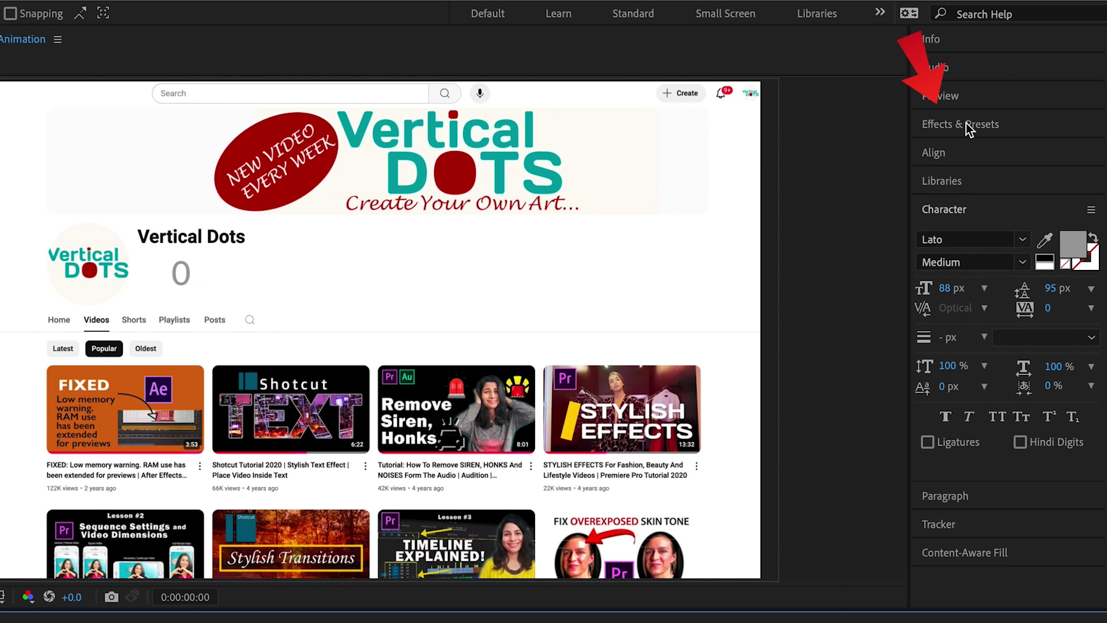
Search 'slider' in Effects & Presets and apply Slider Control to the 0 text layer
click(1021, 118)
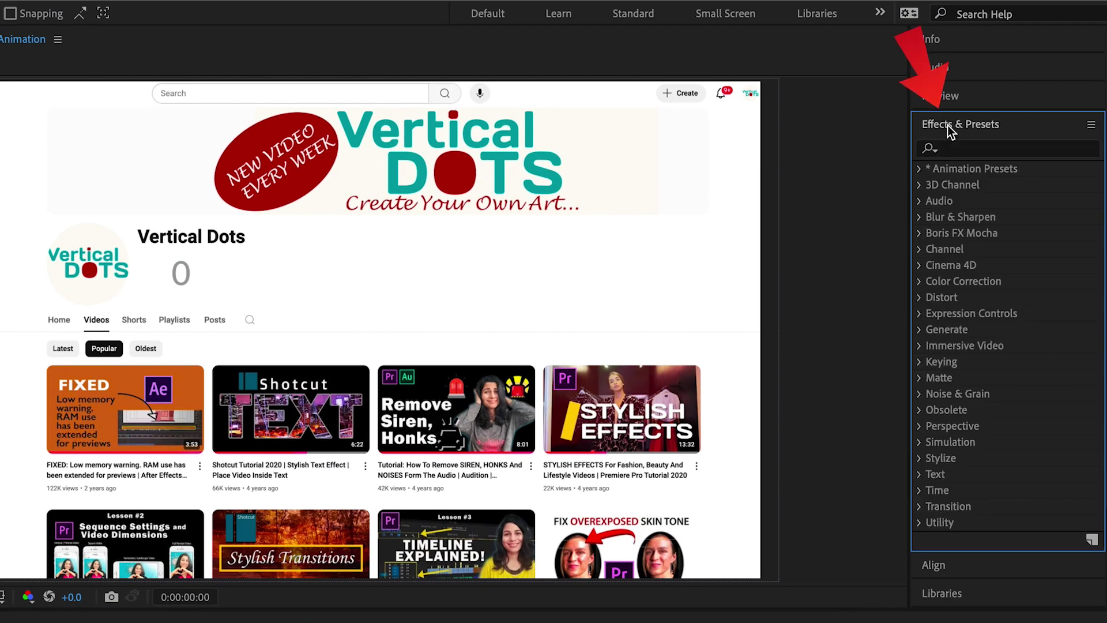
click(969, 150)
text(slider)
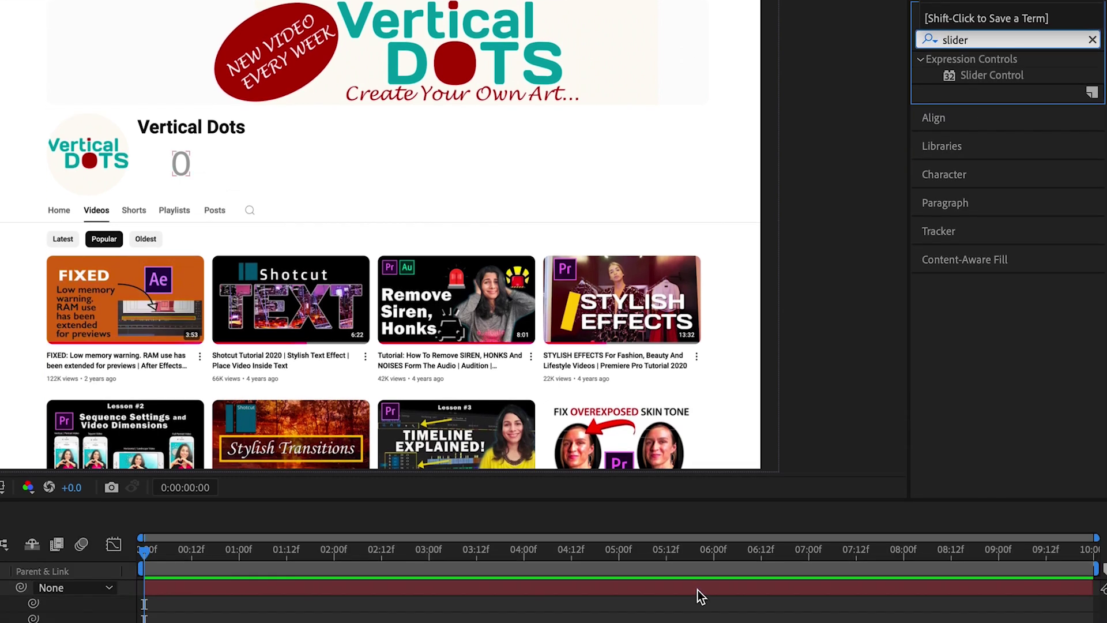
click(698, 590)
click(978, 76)
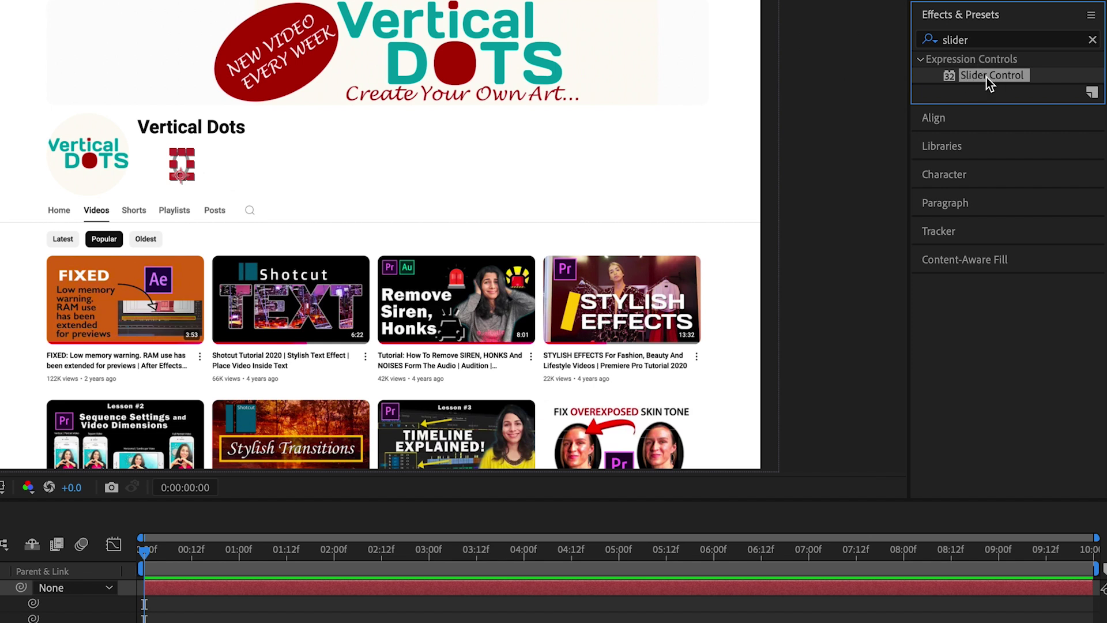
drag(988, 78, 1032, 586)
drag(424, 589, 424, 588)
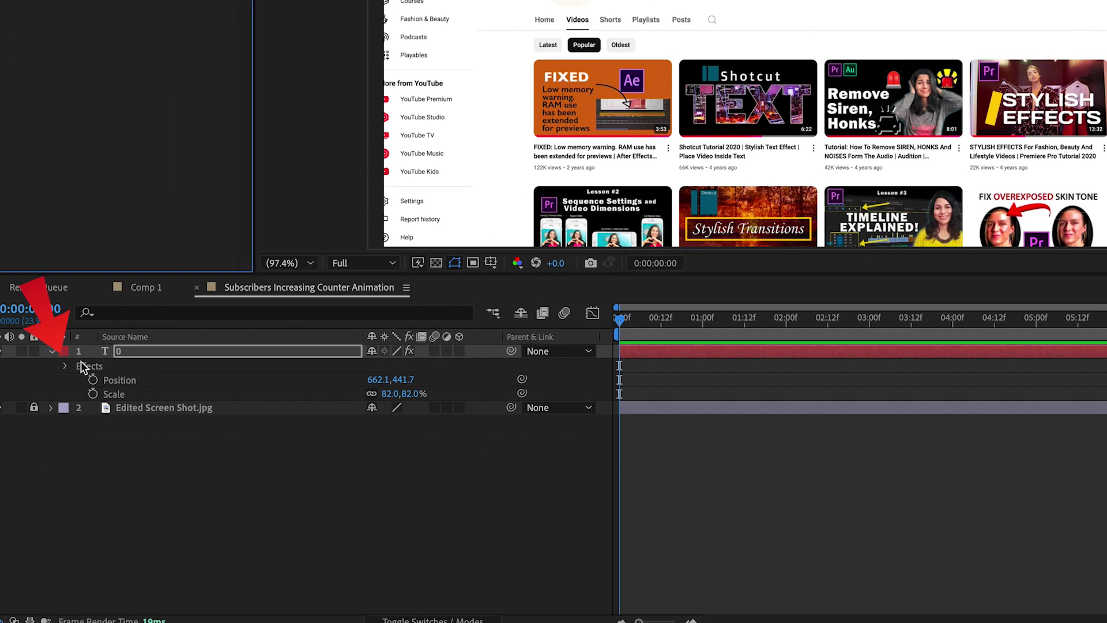
Expand the 0 layer's Text and Effects groups to reveal Source Text and Slider
click(65, 367)
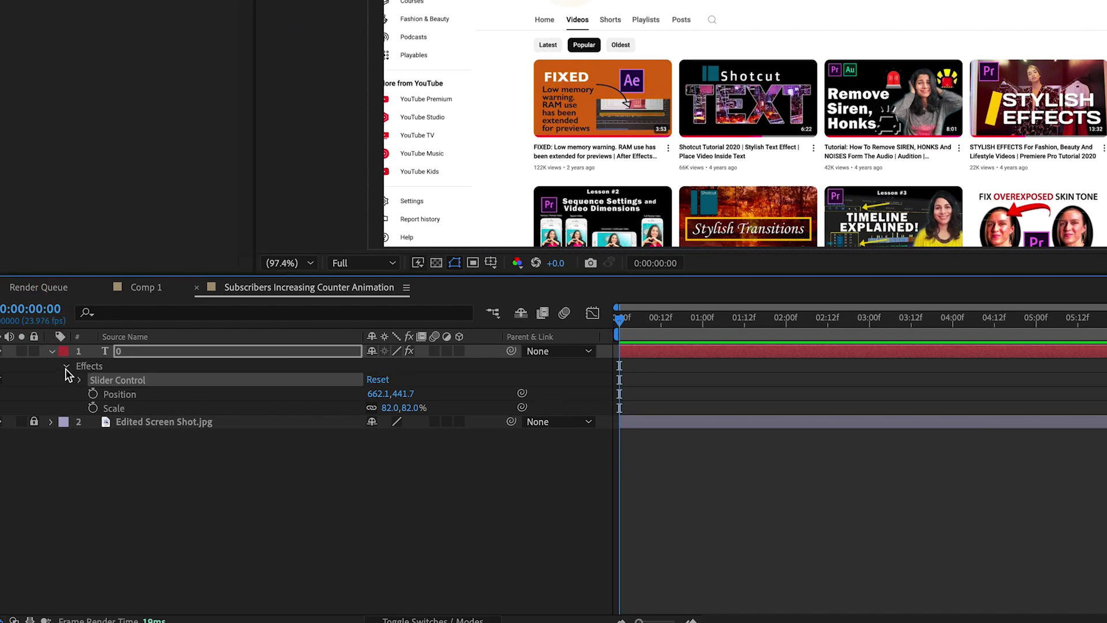
click(79, 380)
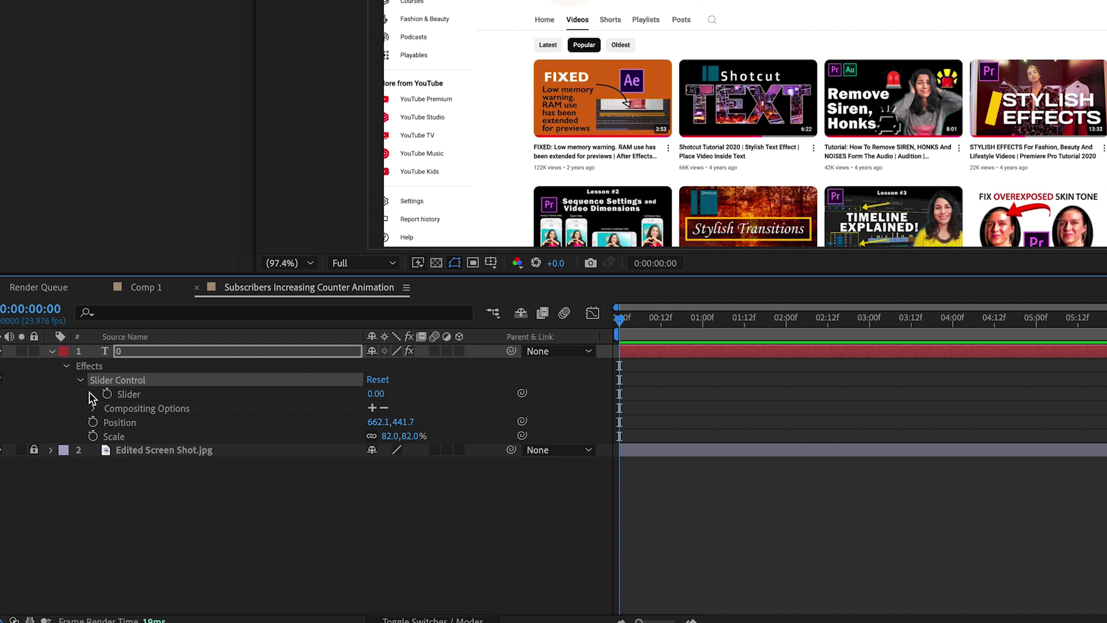
click(50, 352)
click(51, 352)
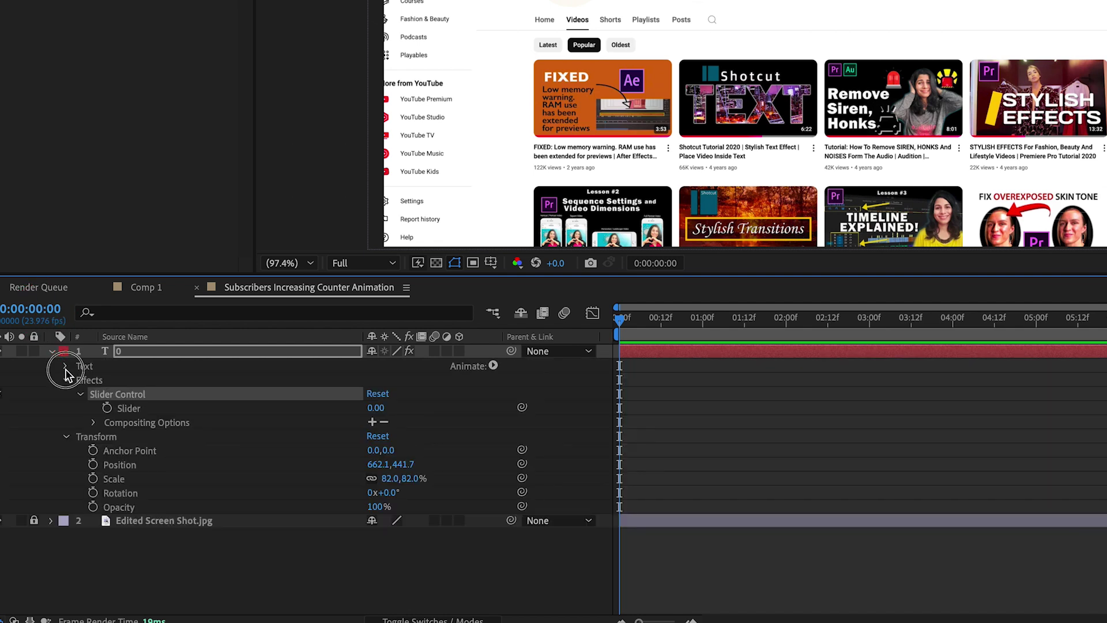
click(65, 366)
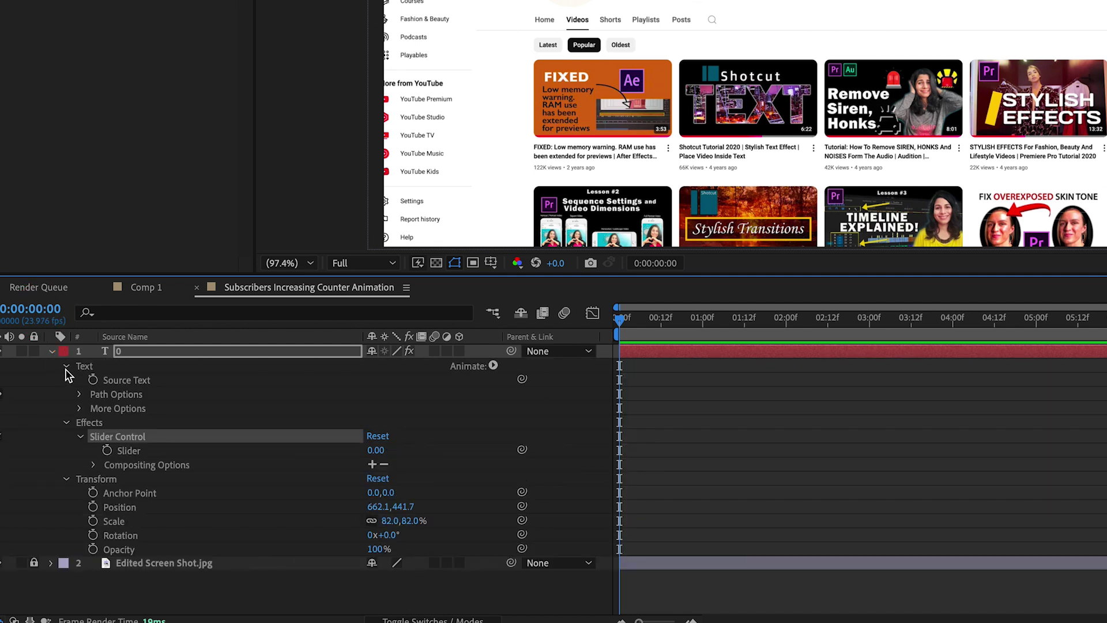
Pick-whip Source Text to the Slider and keyframe the Slider at 0.00 at 0:00
click(126, 382)
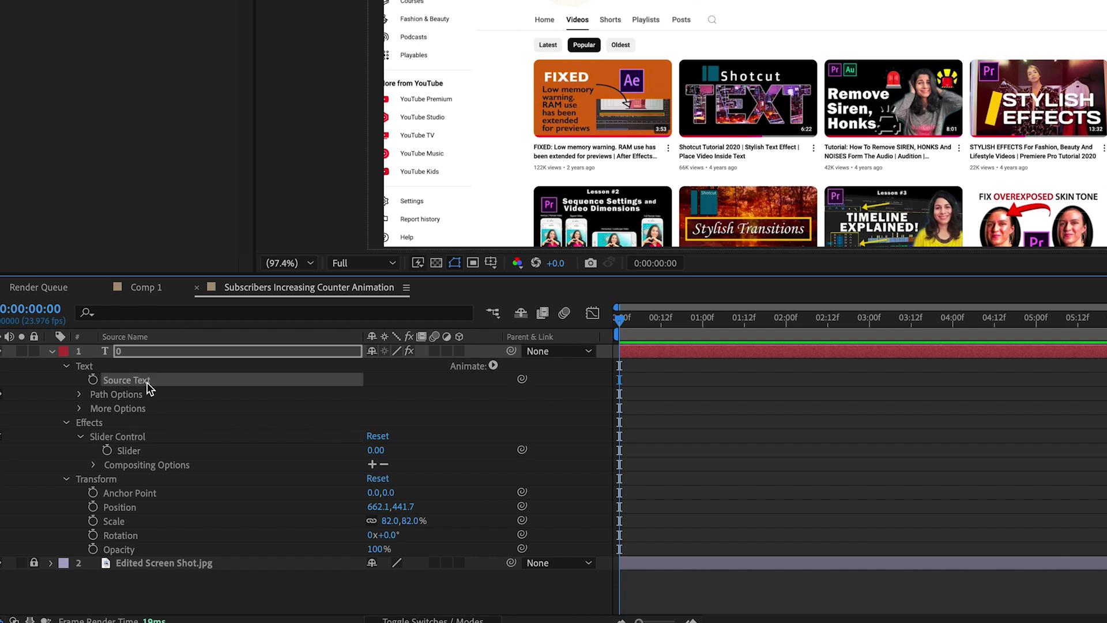
click(132, 453)
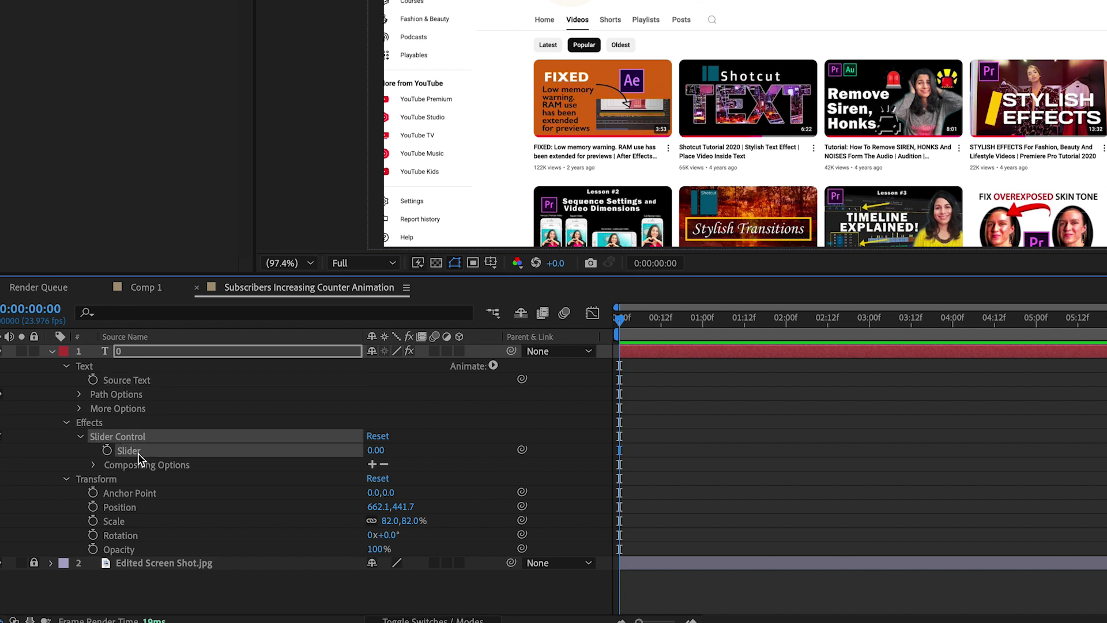
click(132, 380)
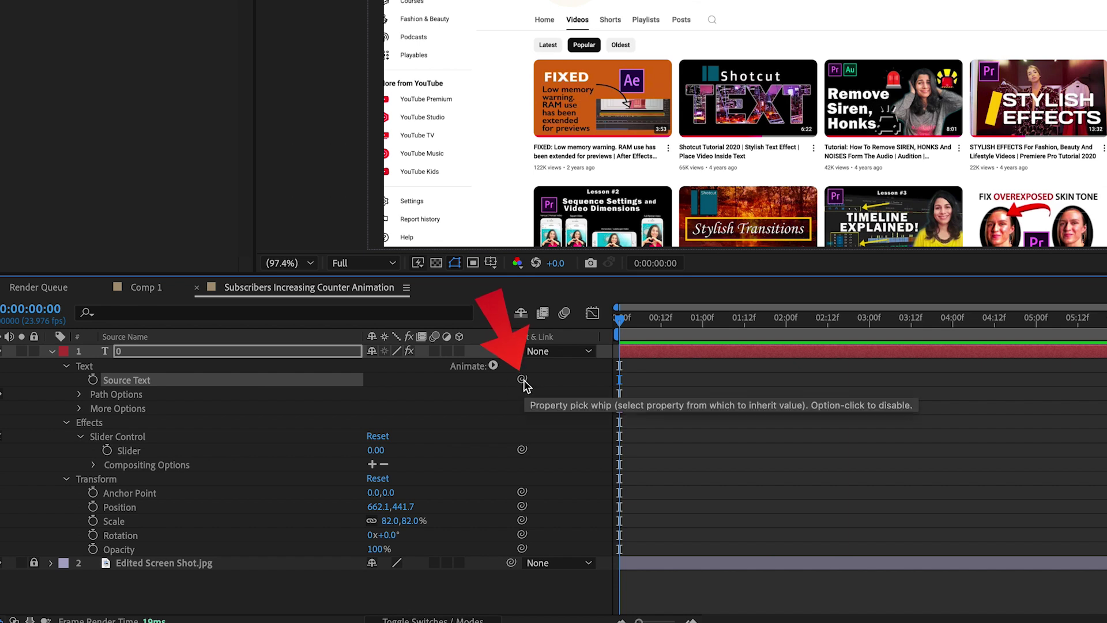
mouse_move(522, 381)
mouse_down()
mouse_move(138, 453)
mouse_move(44, 79)
mouse_move(59, 179)
mouse_move(141, 425)
mouse_move(130, 458)
mouse_up()
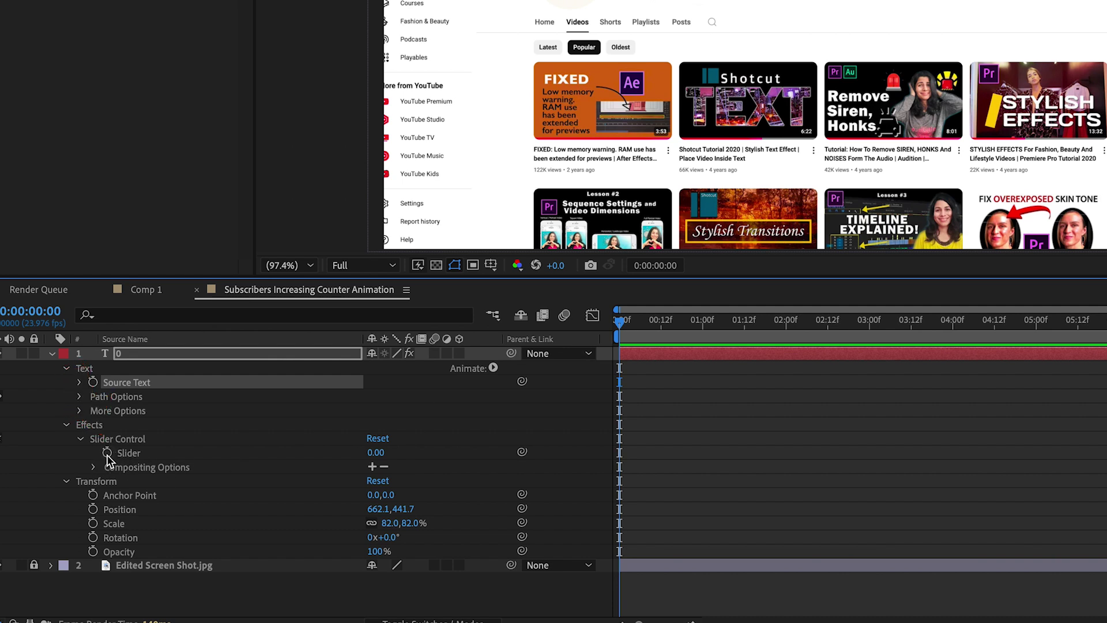
click(108, 453)
Keyframe the Slider at 3000 at 0:00:07:04 and preview the count from the start
drag(620, 325, 1041, 411)
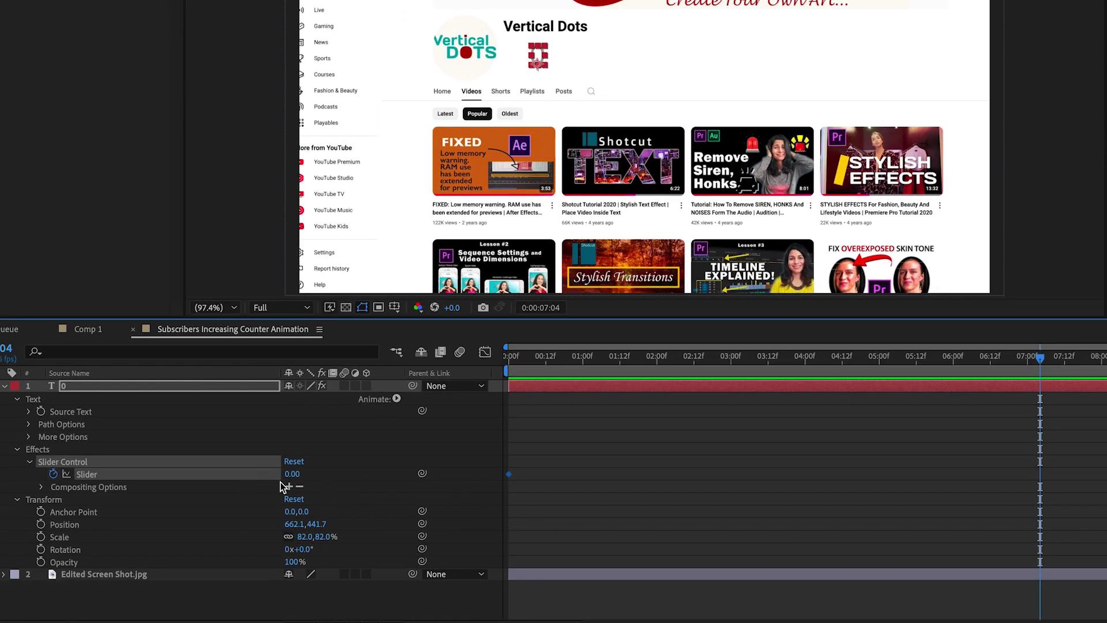
click(292, 475)
key(Return)
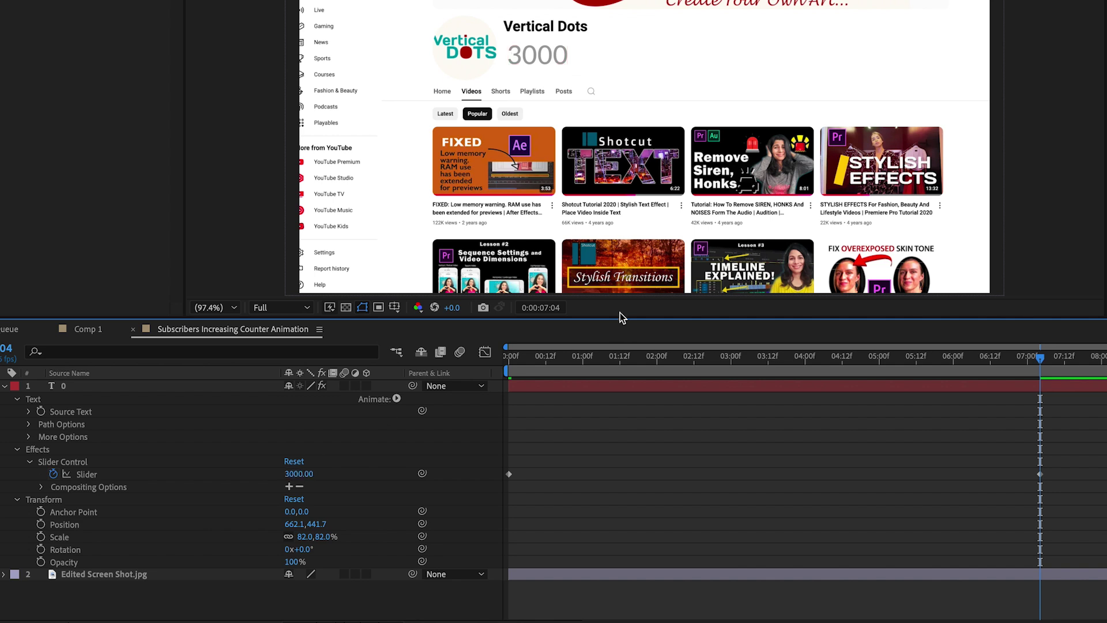
click(509, 357)
key(space)
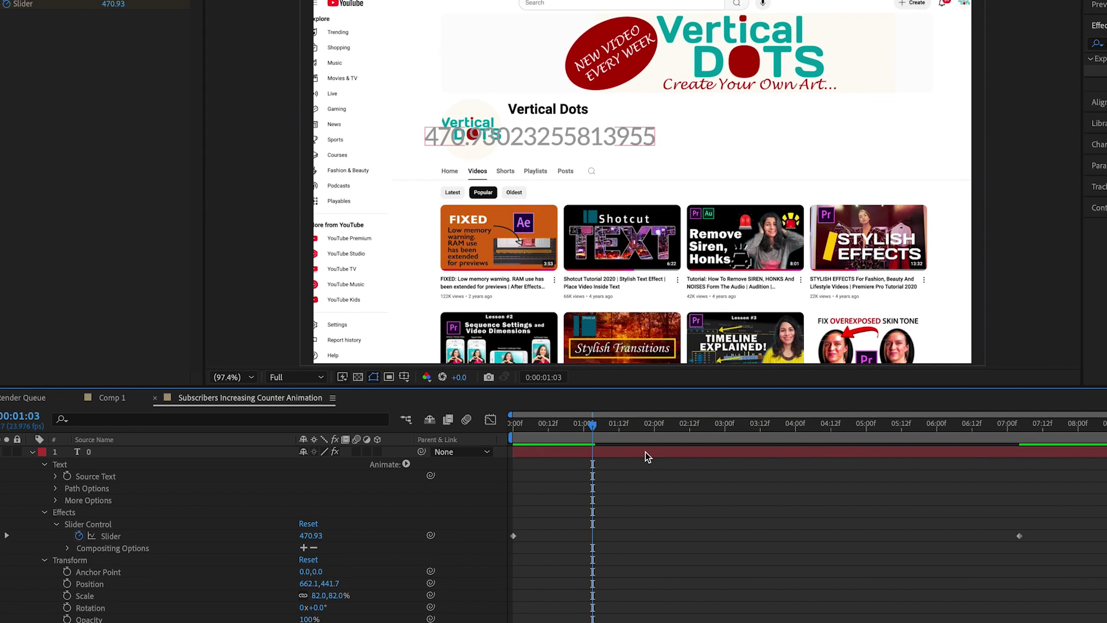
Move the counter to Position X 944.1 beneath the channel name and replay the preview
click(659, 533)
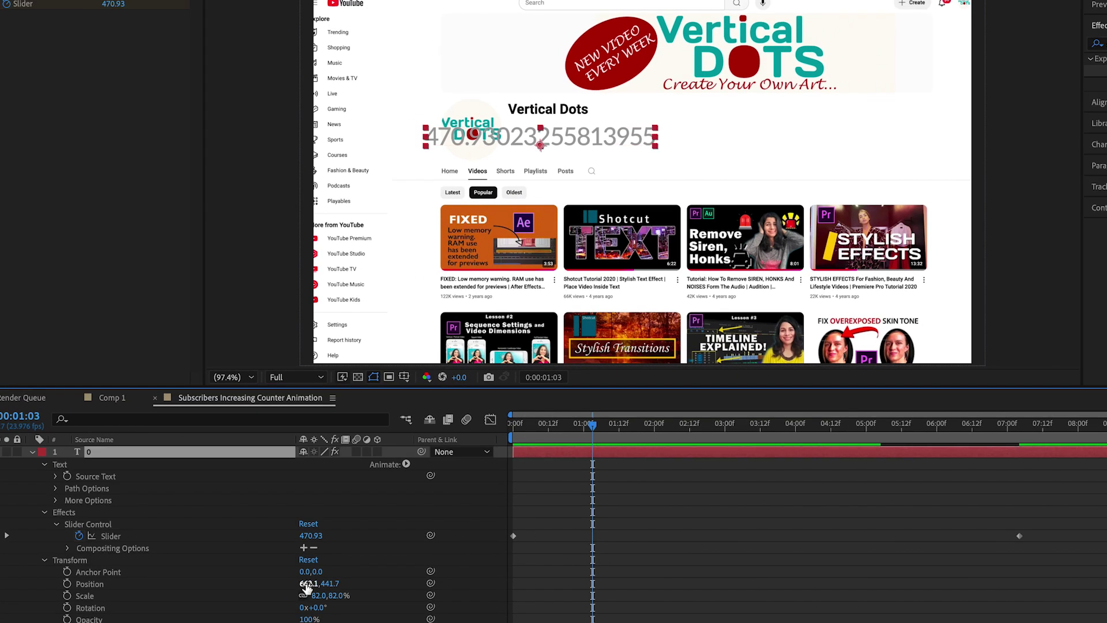
drag(306, 587, 809, 571)
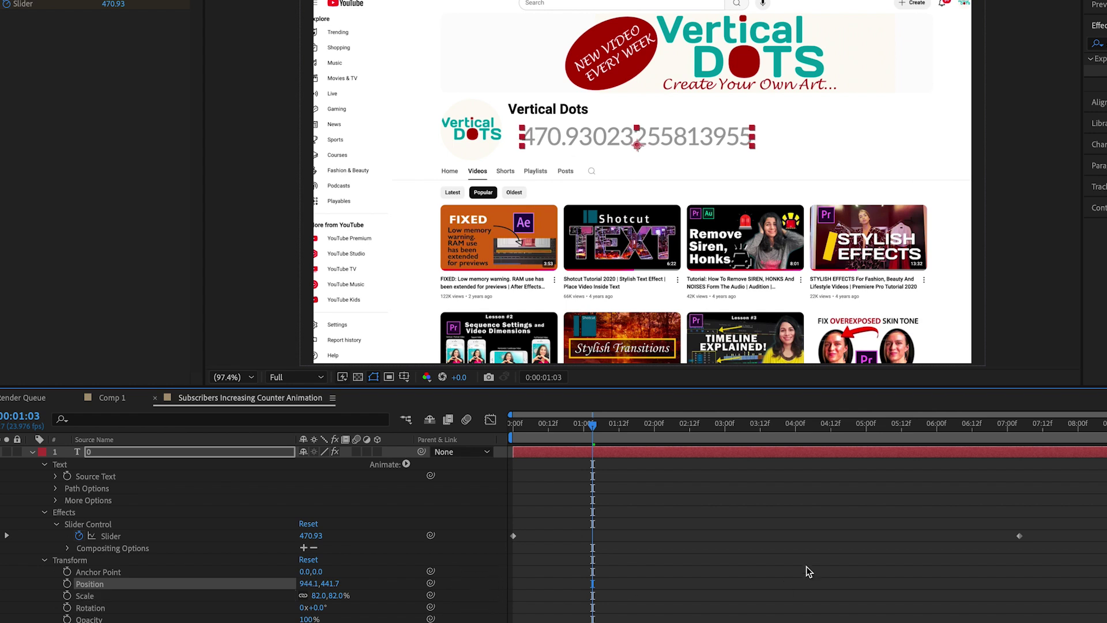
click(808, 571)
key(Home)
key(space)
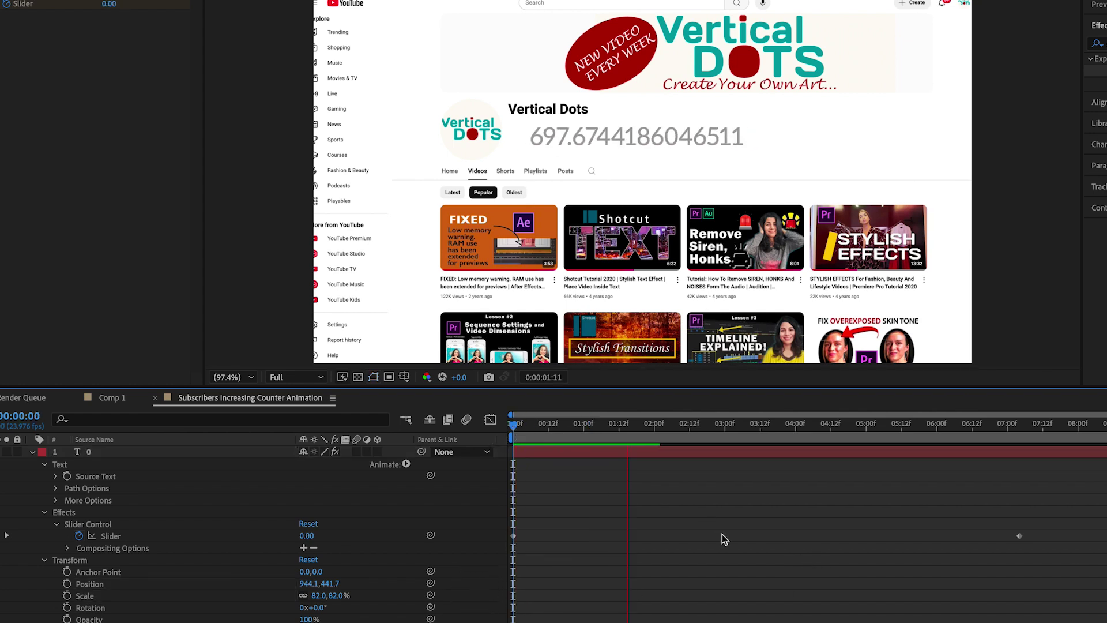
key(space)
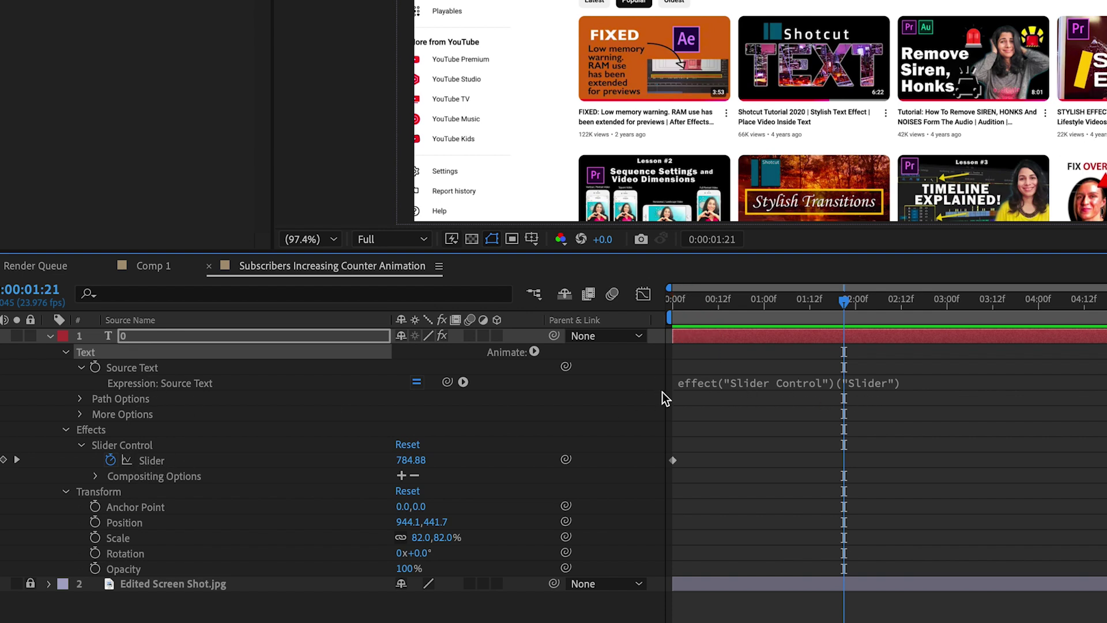
Extend the Source Text expression with .value.toFixed(0) so the counter shows whole numbers like 785
click(720, 387)
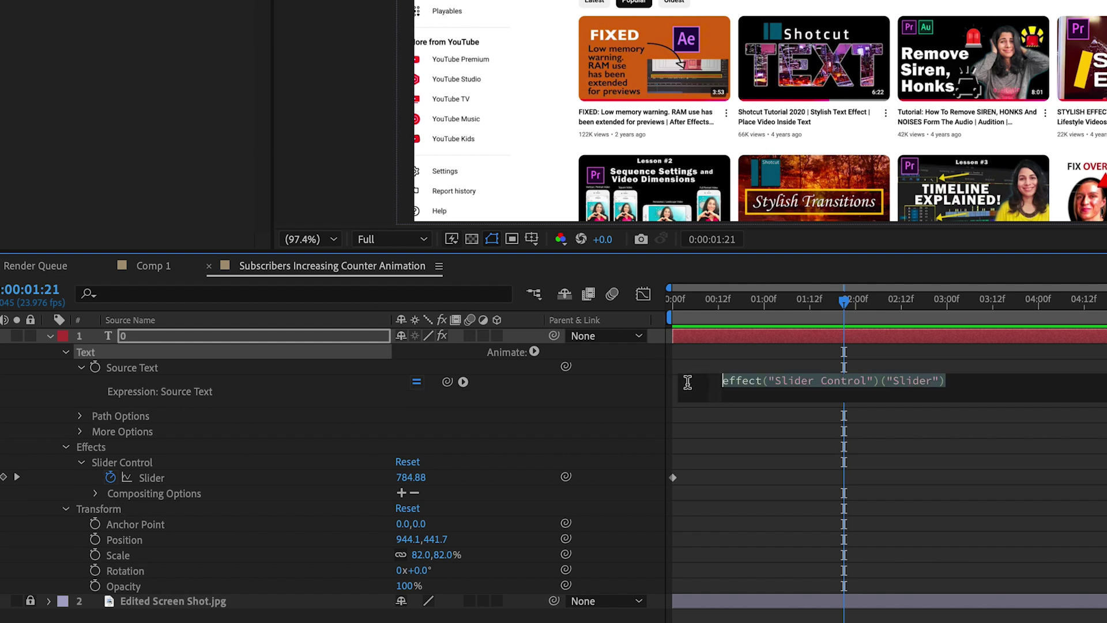
click(949, 381)
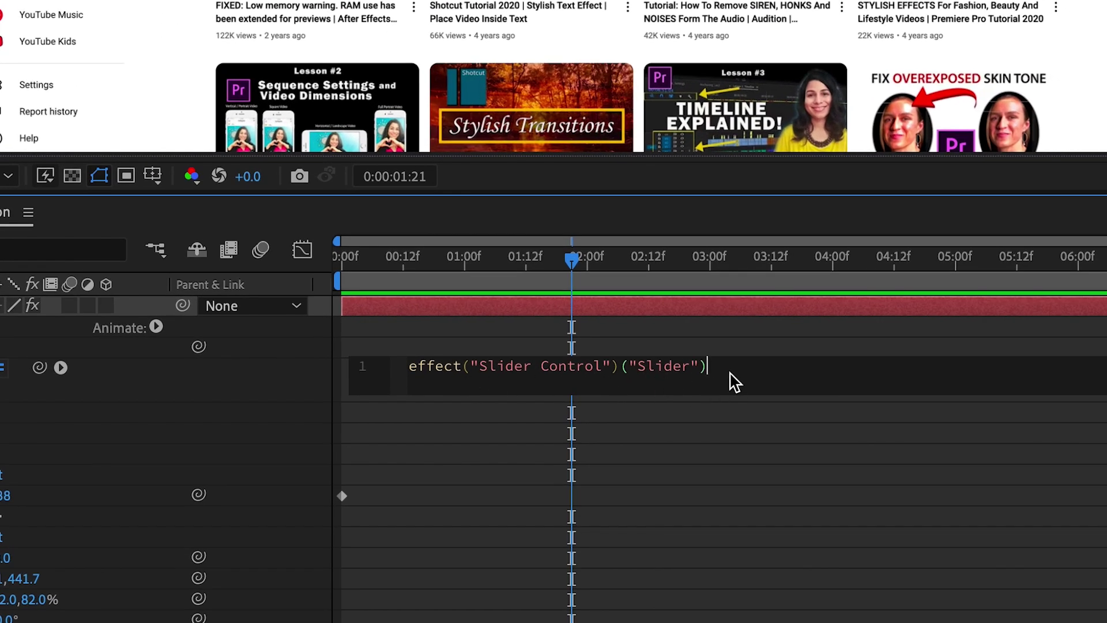
text(.Valu)
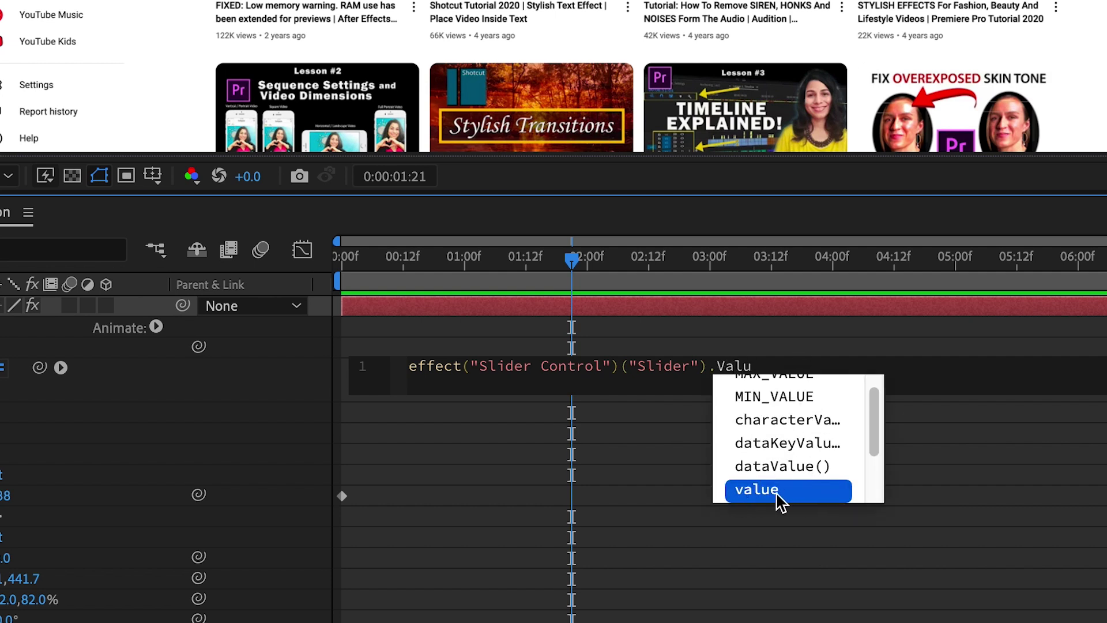
key(Return)
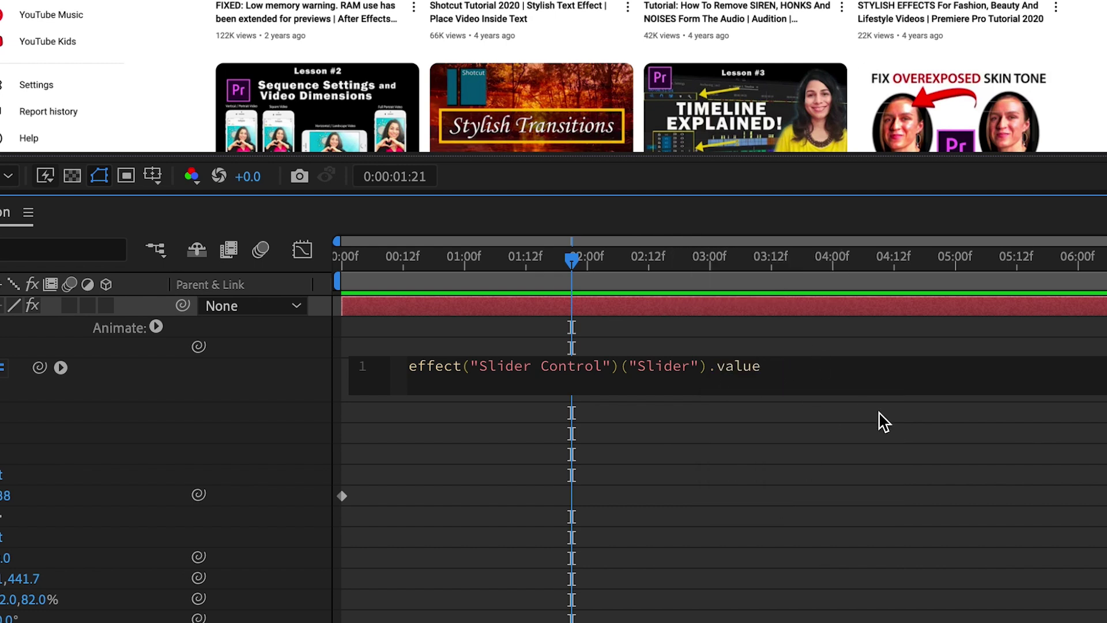
text(.toF)
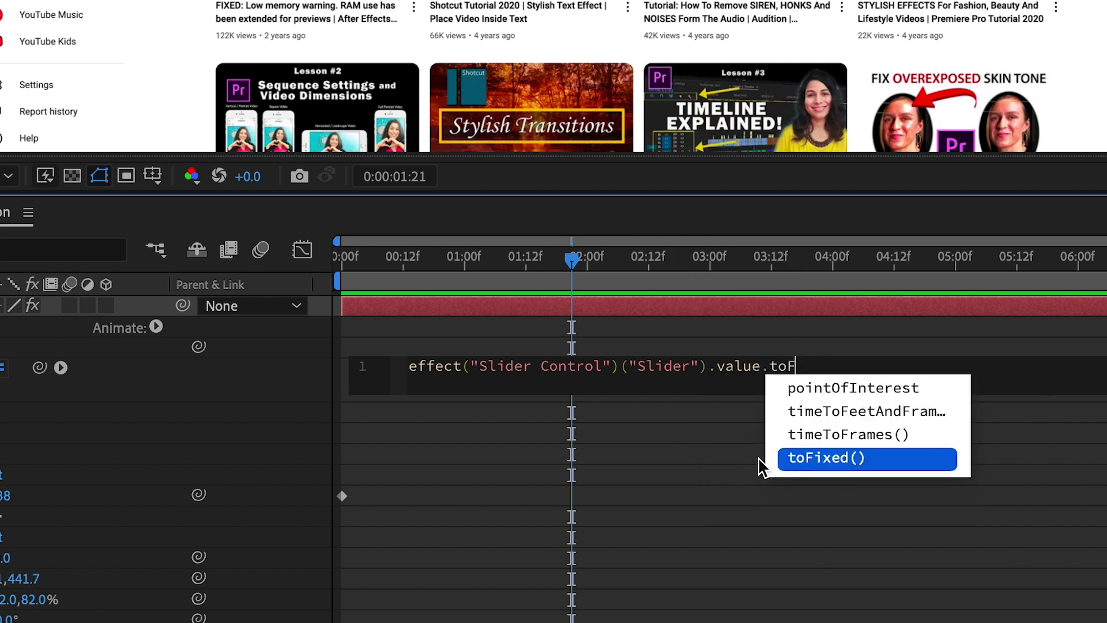
key(Return)
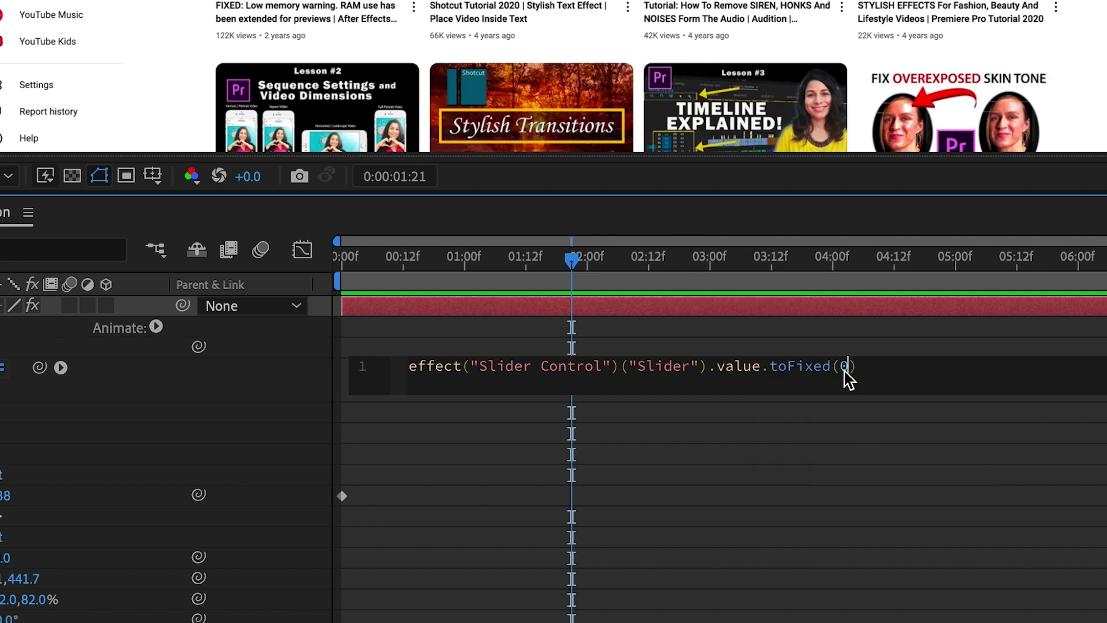
click(859, 427)
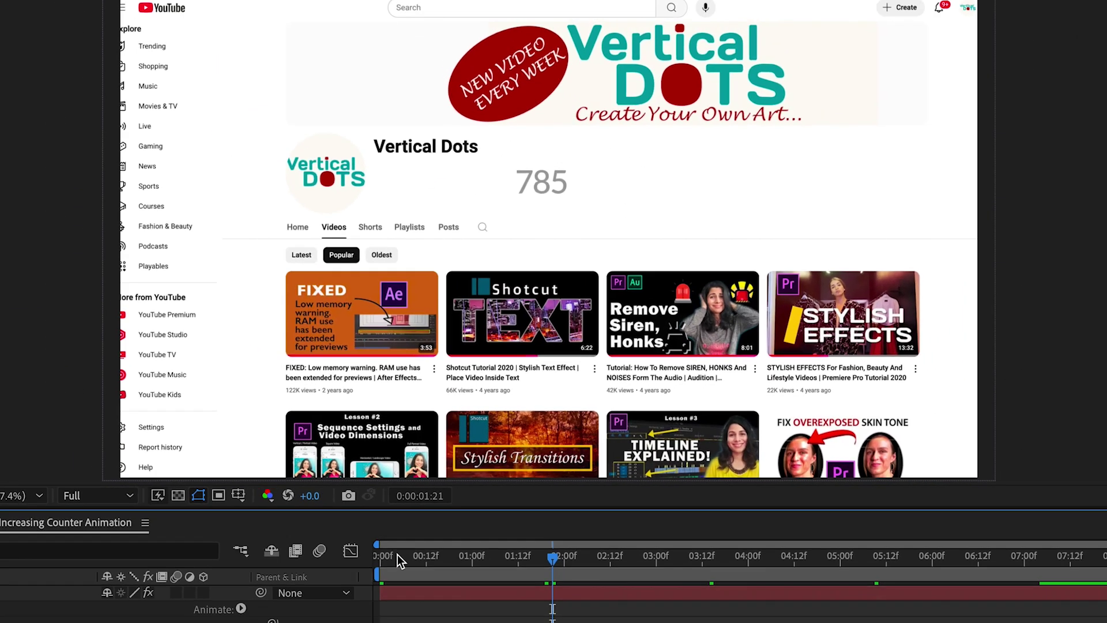
Preview the counter animation from the start, stopping around four seconds
click(382, 556)
key(Page_Down)
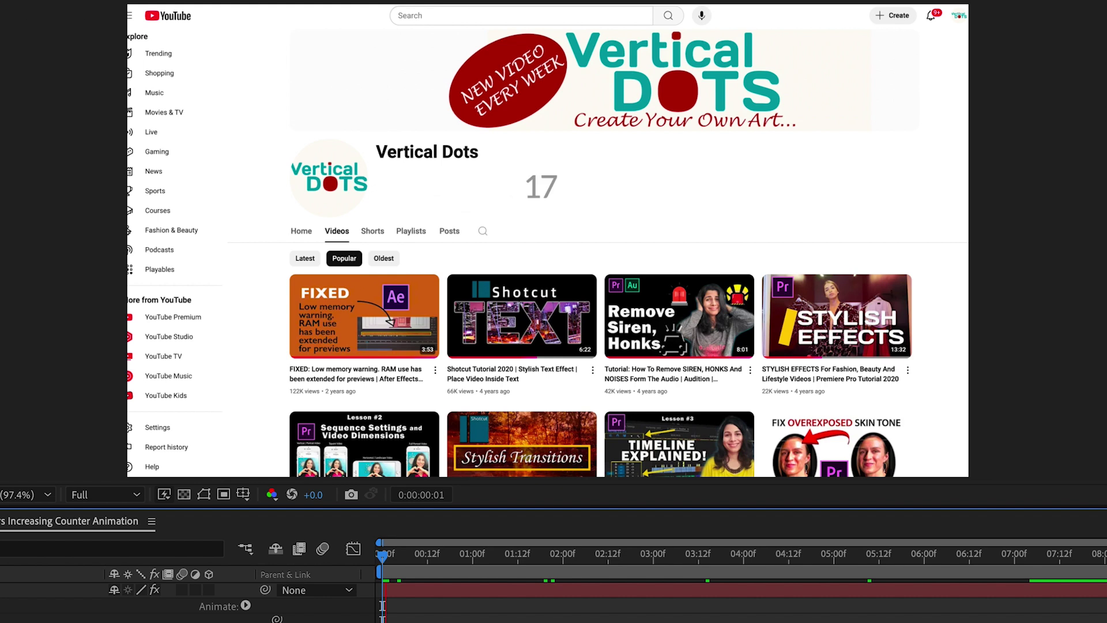
key(space)
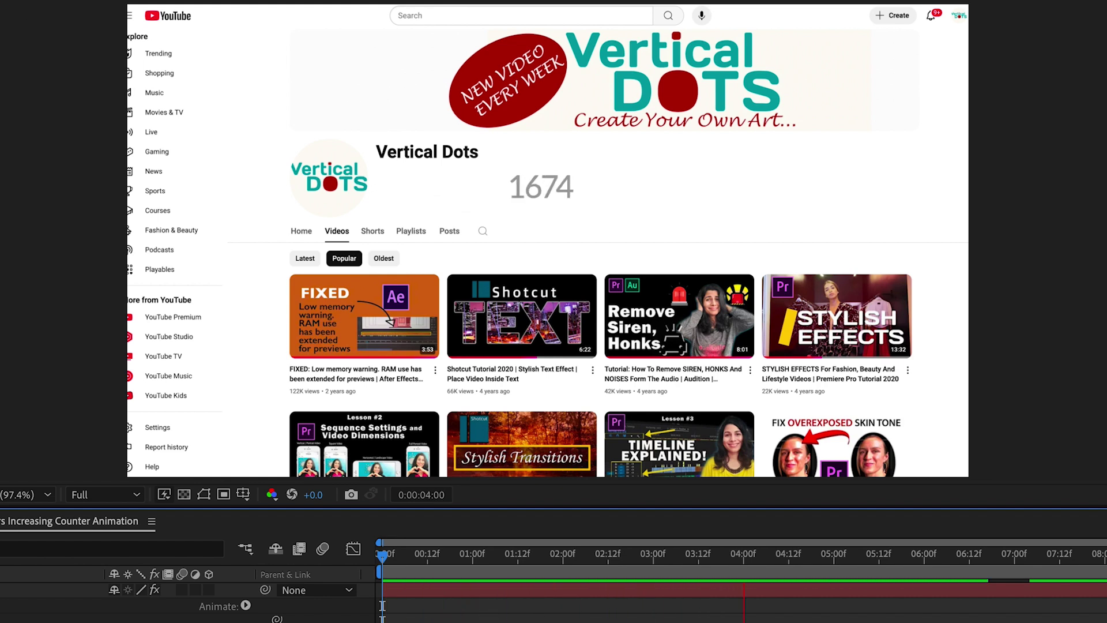
click(635, 214)
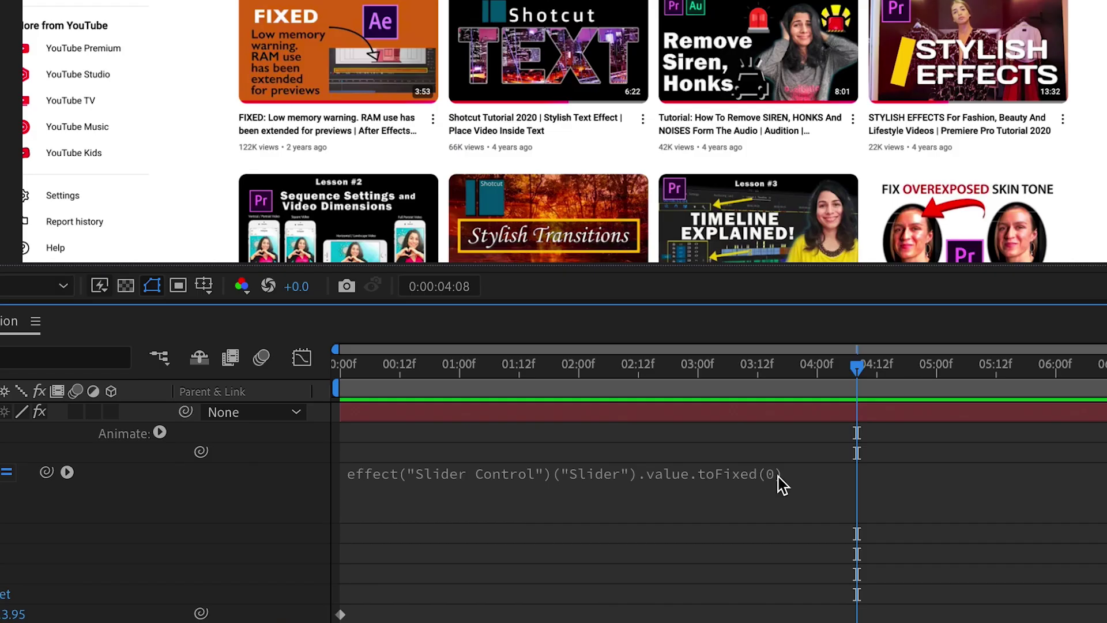
Change the expression to toFixed(1) to show one decimal place
click(779, 481)
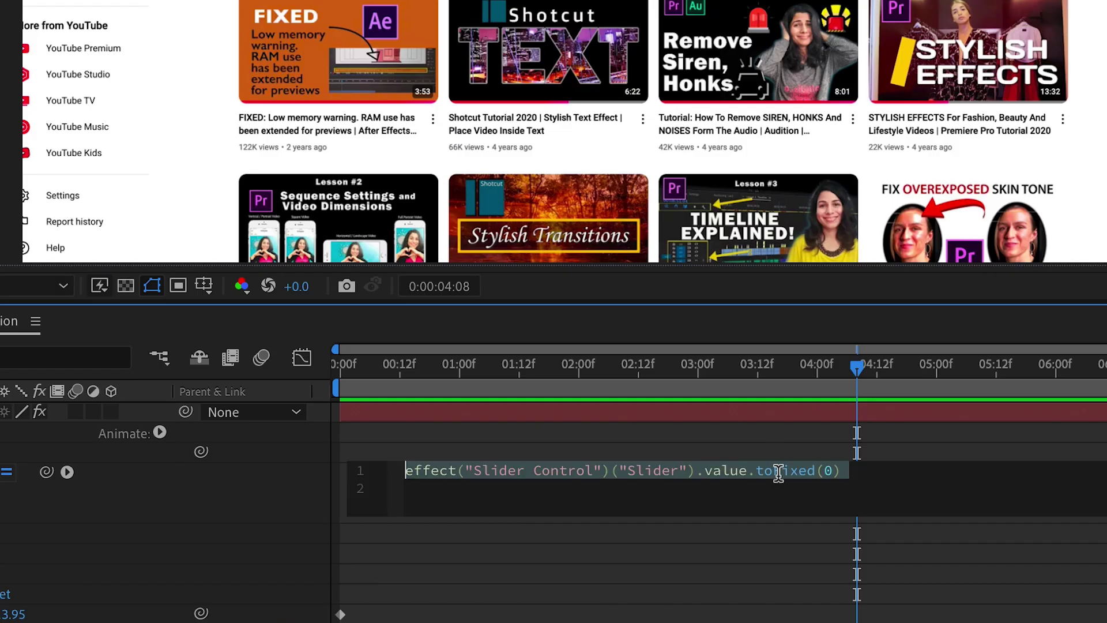
click(832, 468)
key(BackSpace)
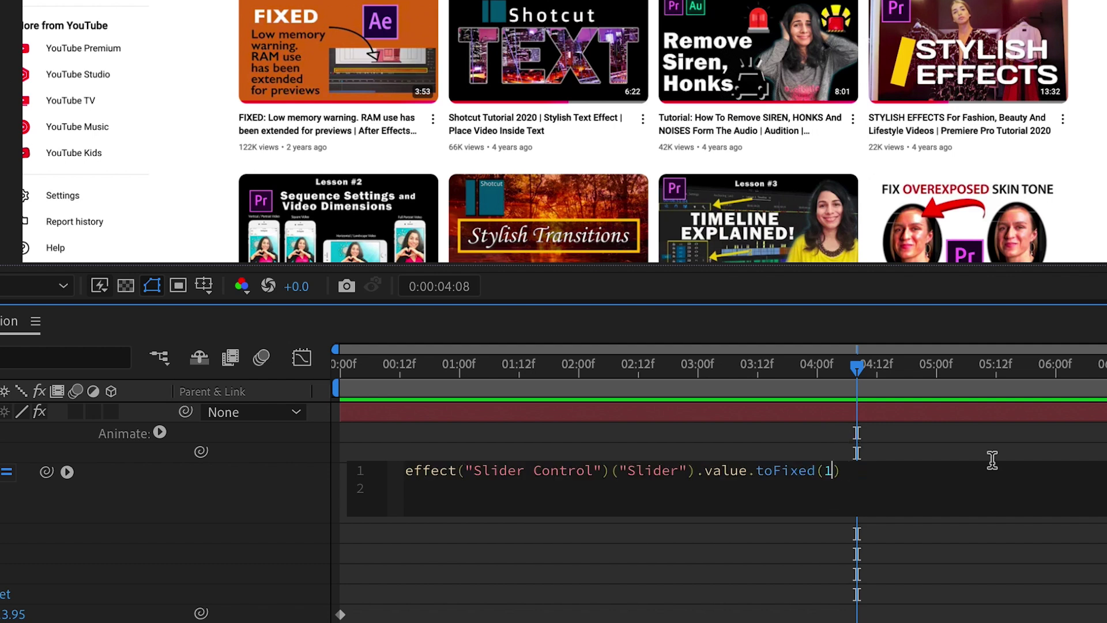
click(987, 540)
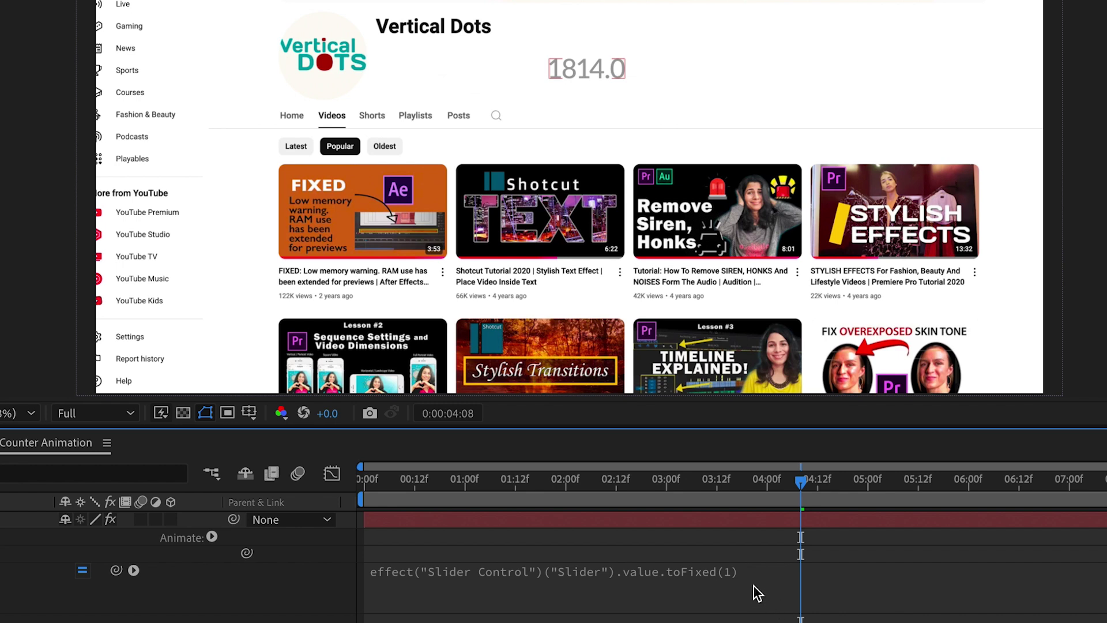
Change the expression to toFixed(2), showing 1813.95
click(732, 582)
key(BackSpace)
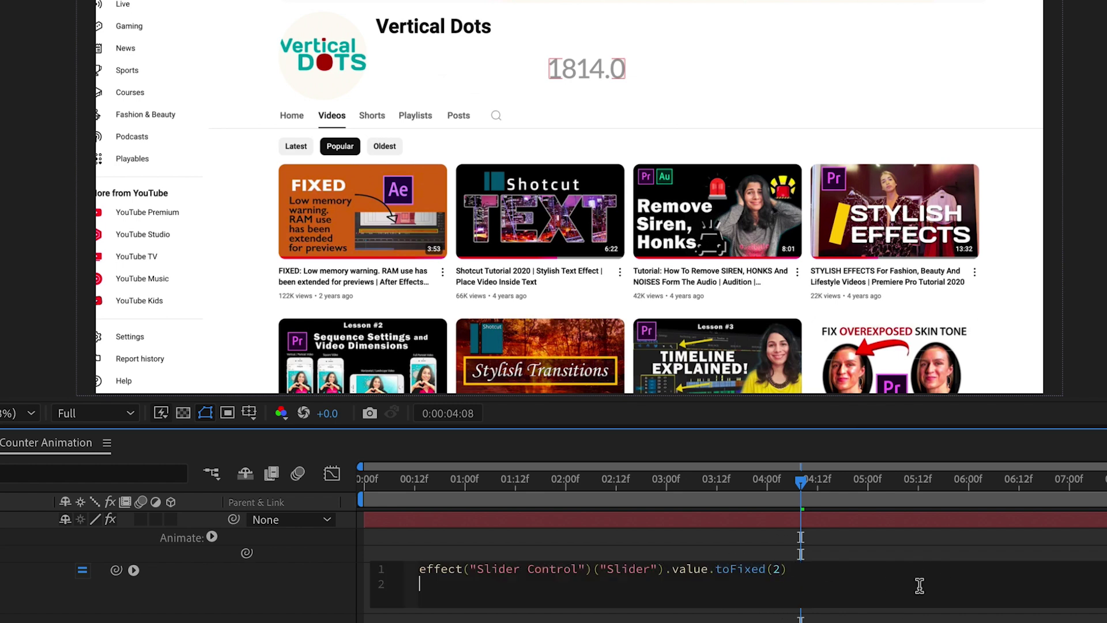
click(836, 545)
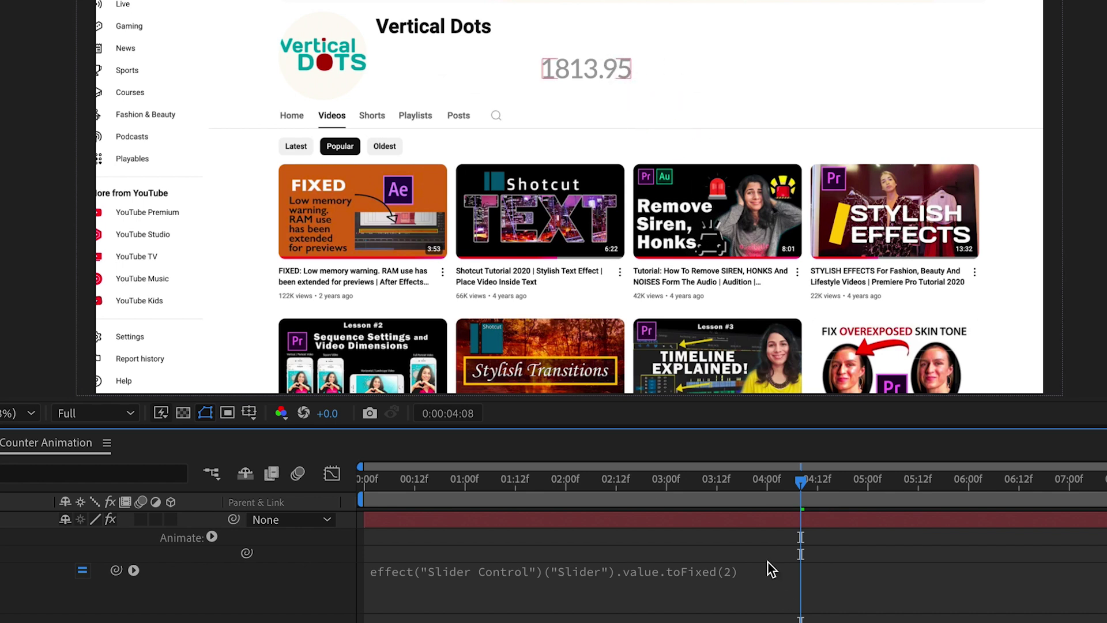
click(512, 21)
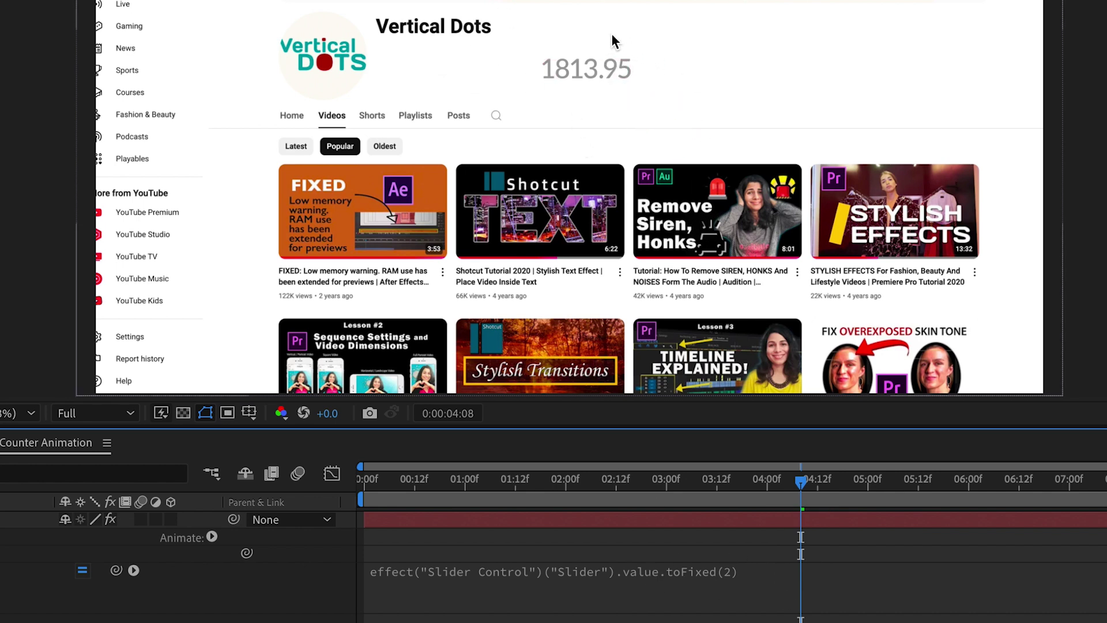
Set the expression back to toFixed(0), giving 1814 at 0:00:04:08
click(732, 570)
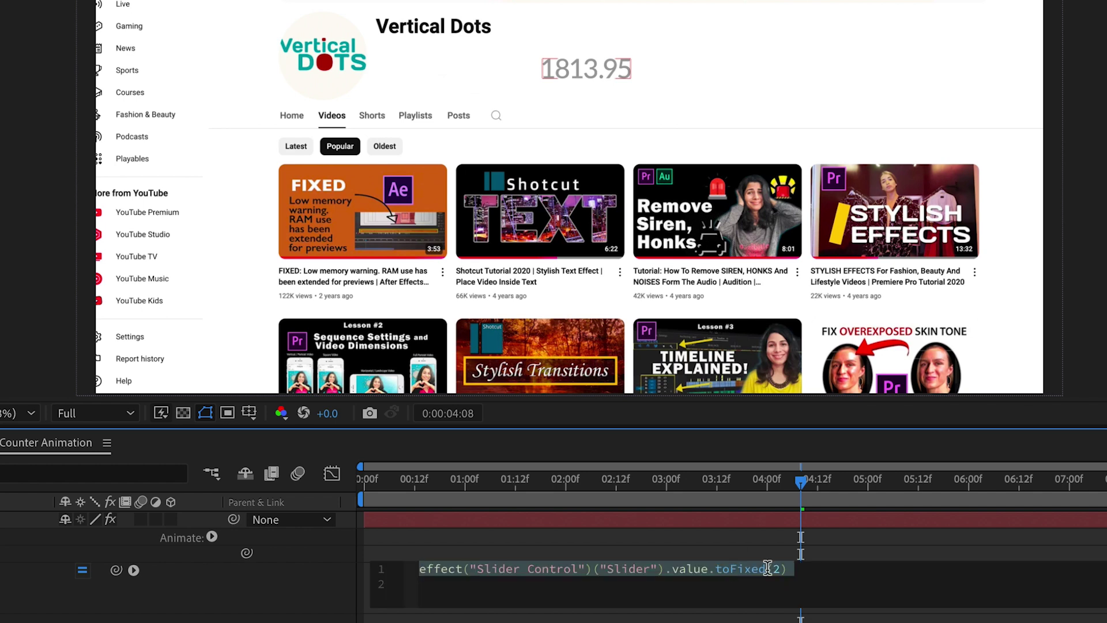
click(887, 580)
key(BackSpace)
text(0)
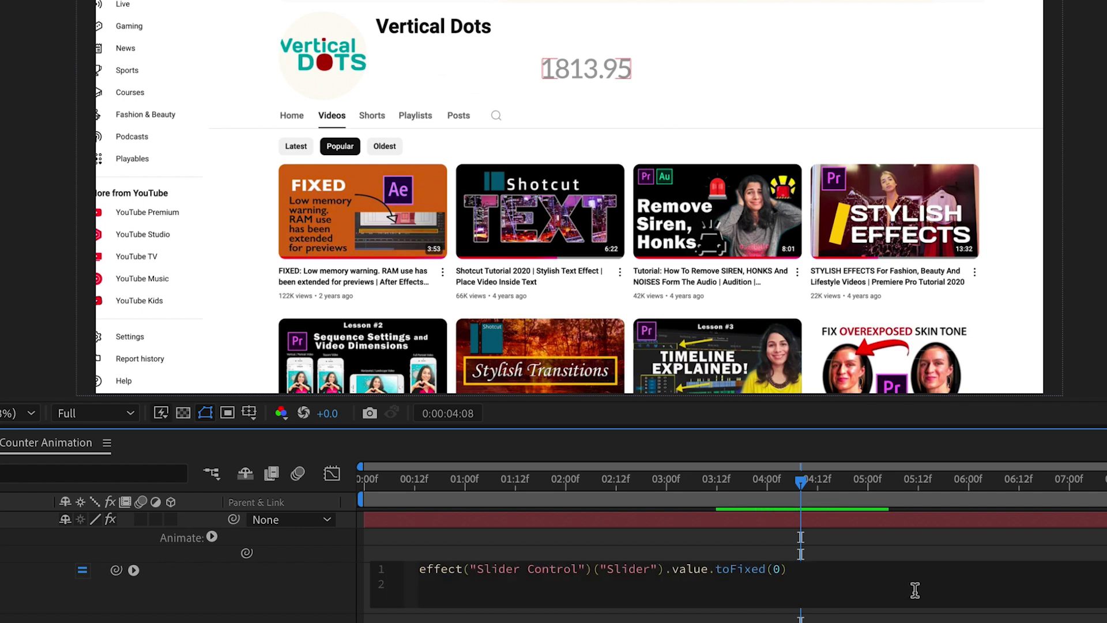
click(903, 555)
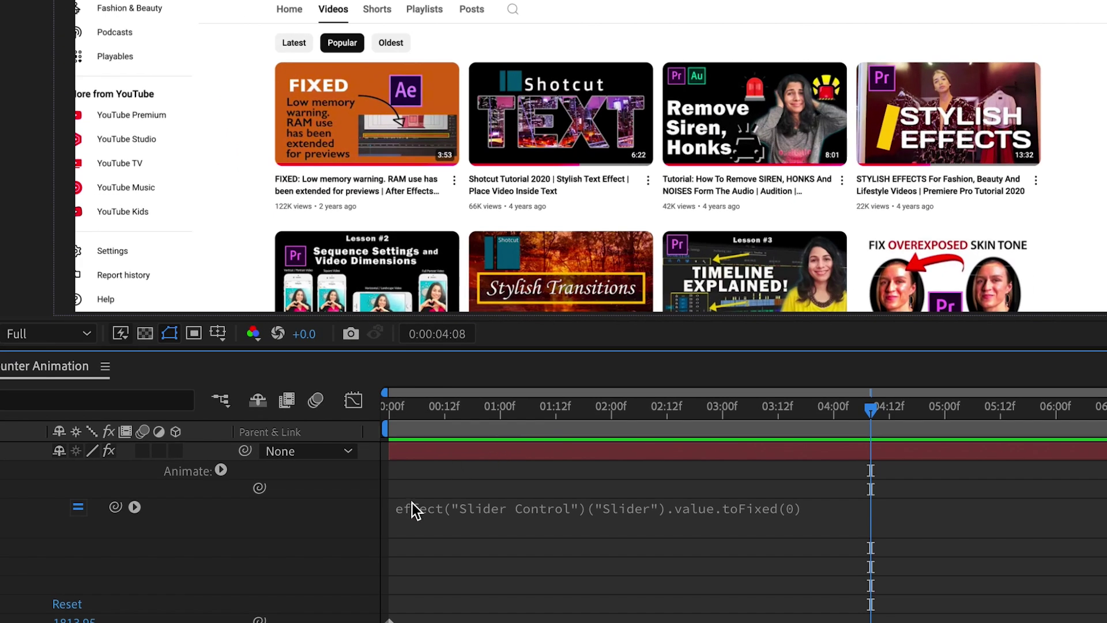
click(413, 507)
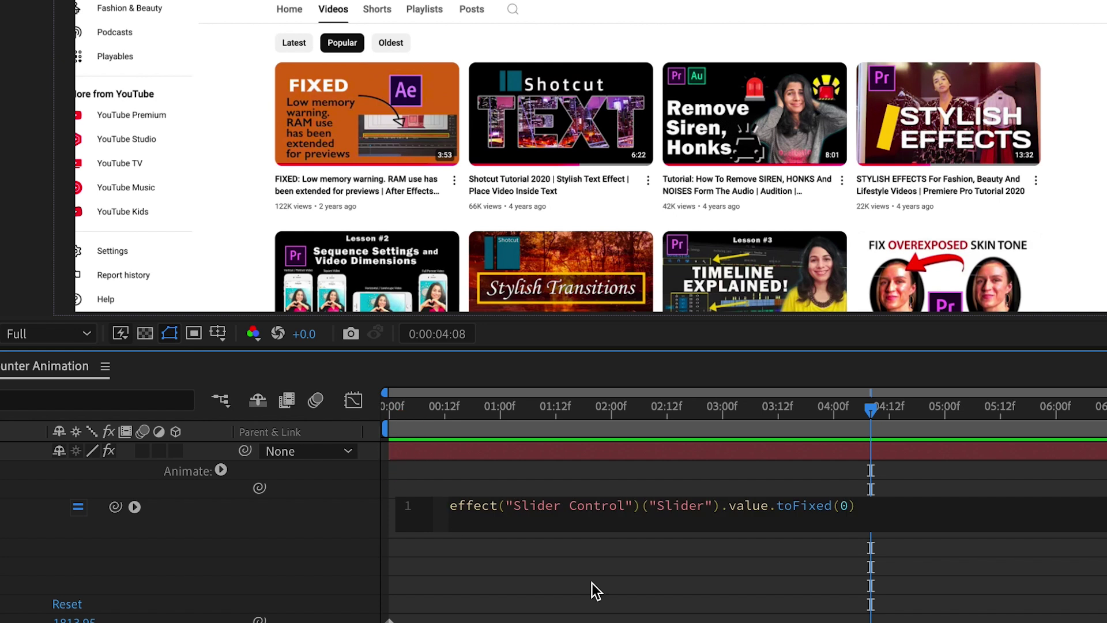
Prefix the expression with "$"+ and preview the count reaching $2599
text(")
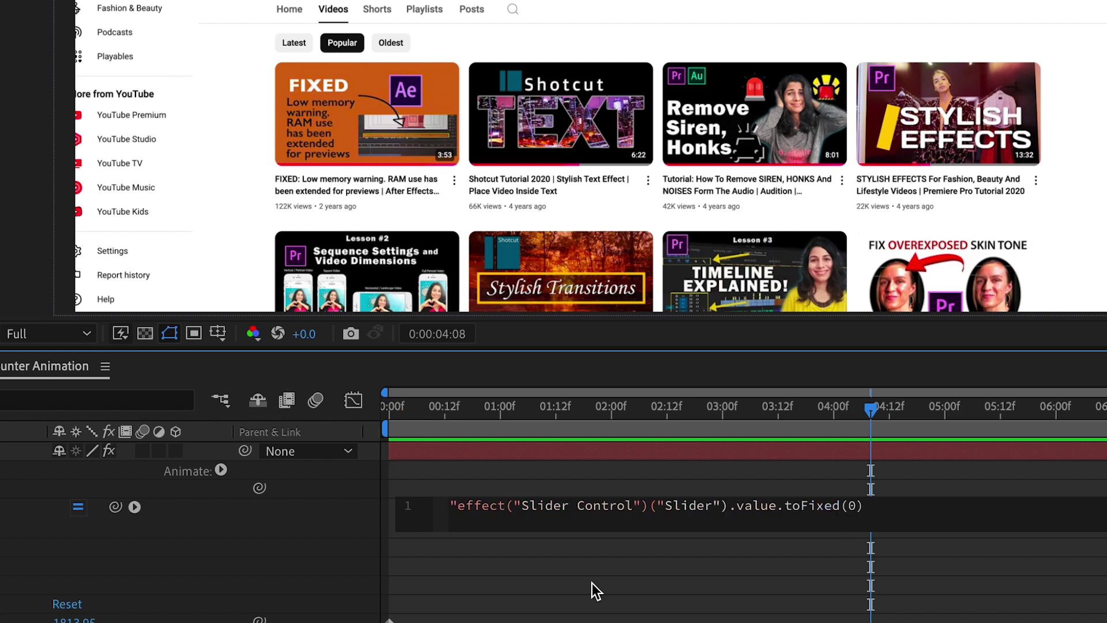
text($")
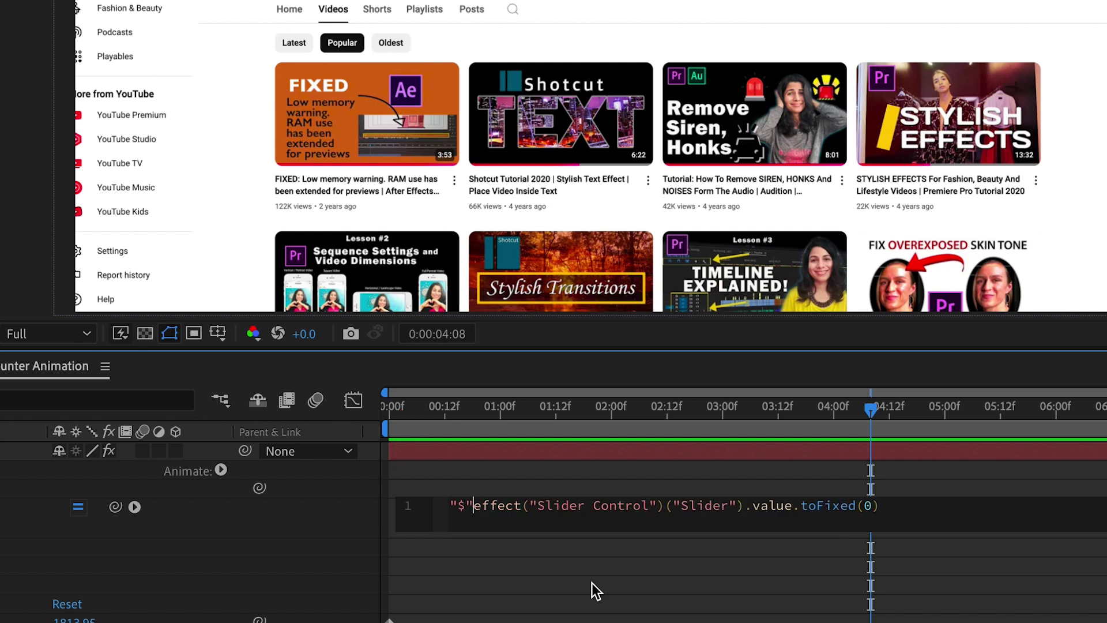
text(+)
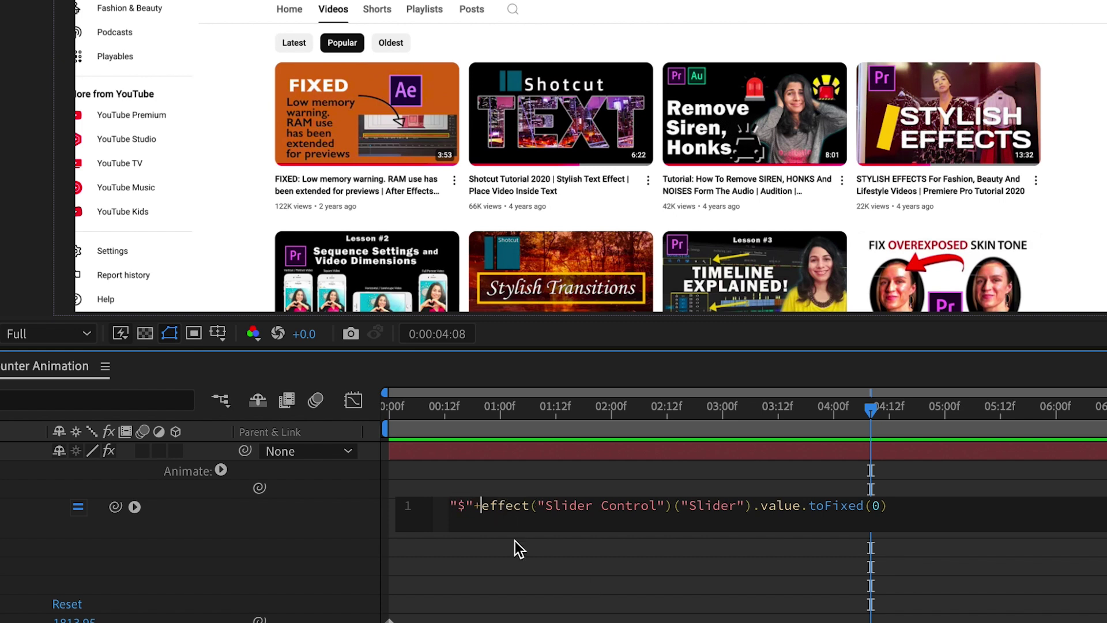
click(576, 555)
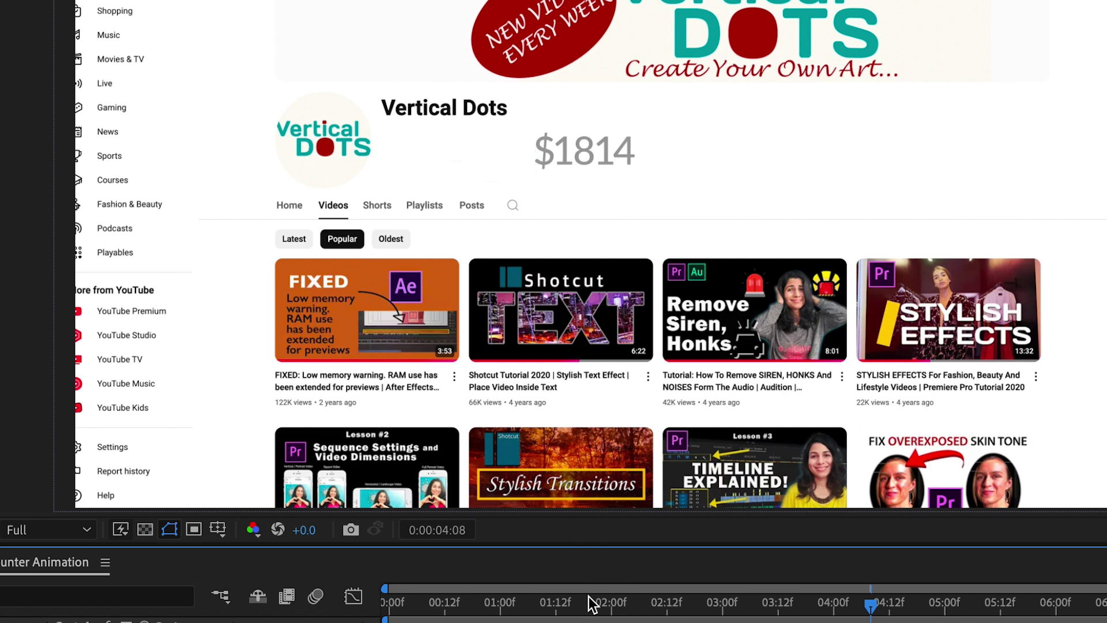
key(space)
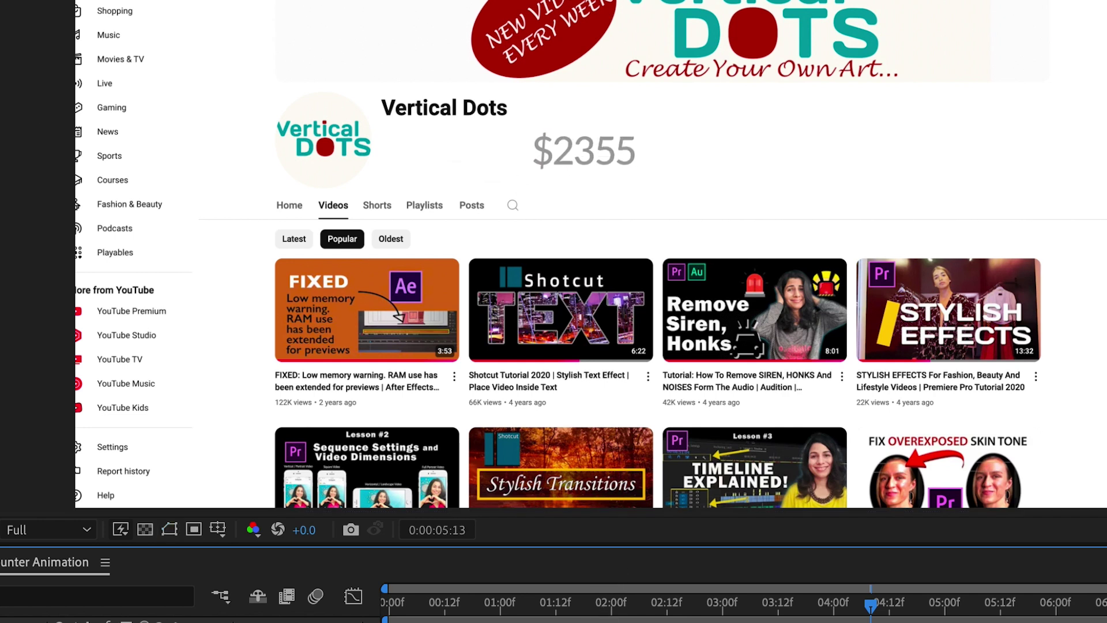
key(space)
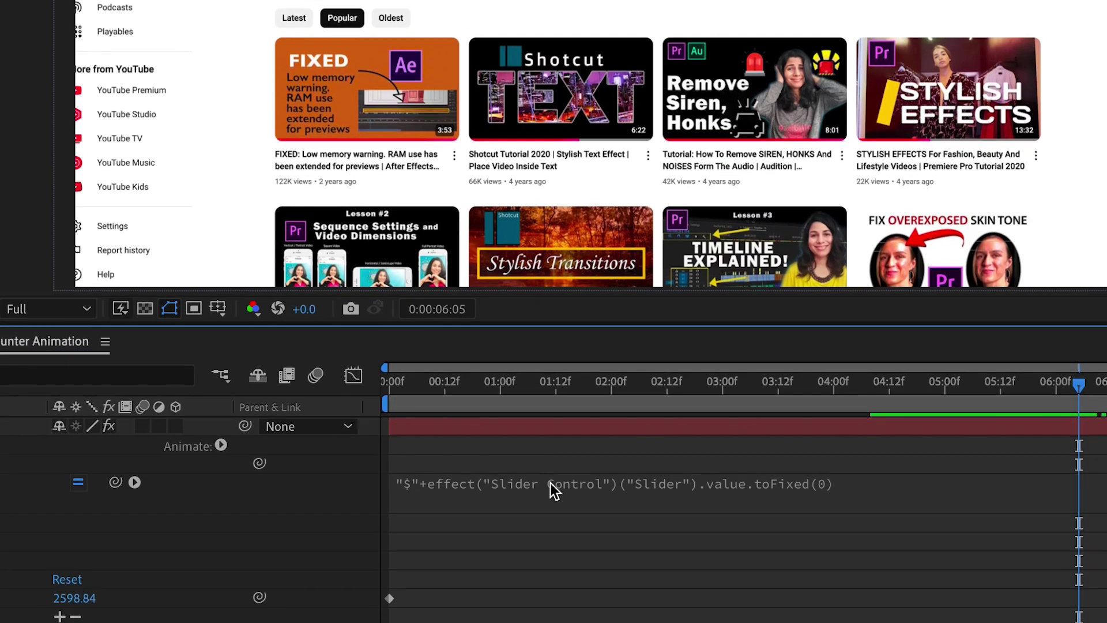
Replace the "$"+ prefix with a "%" suffix and scrub to check 1692% at 0:00:04:01
click(475, 481)
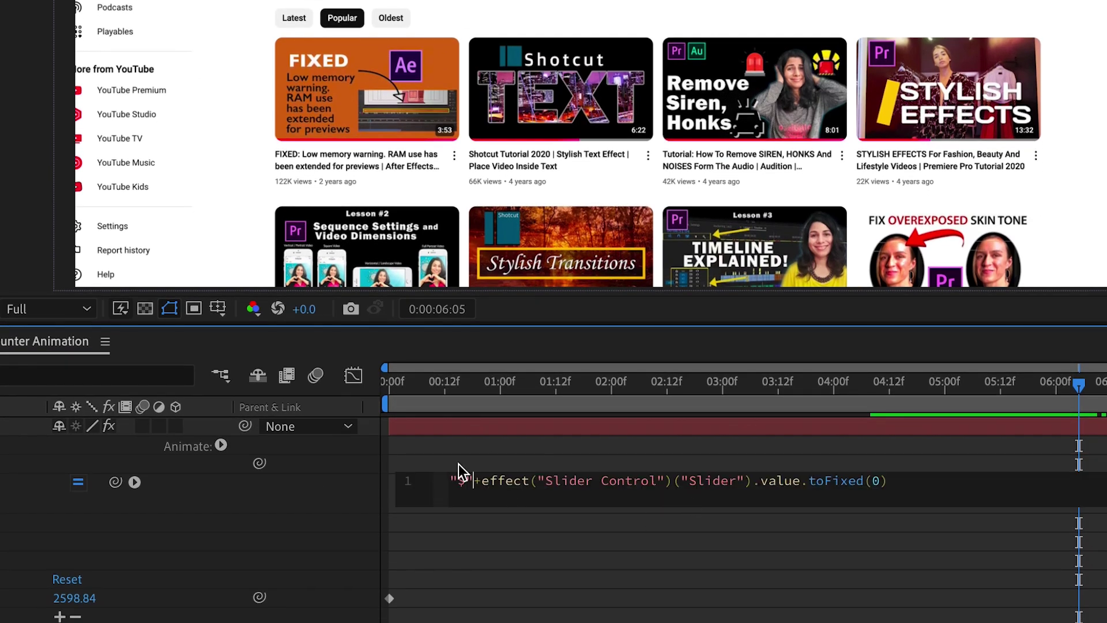
click(481, 482)
key(BackSpace)
key(BackSpace)
key(BackSpace)
key(BackSpace)
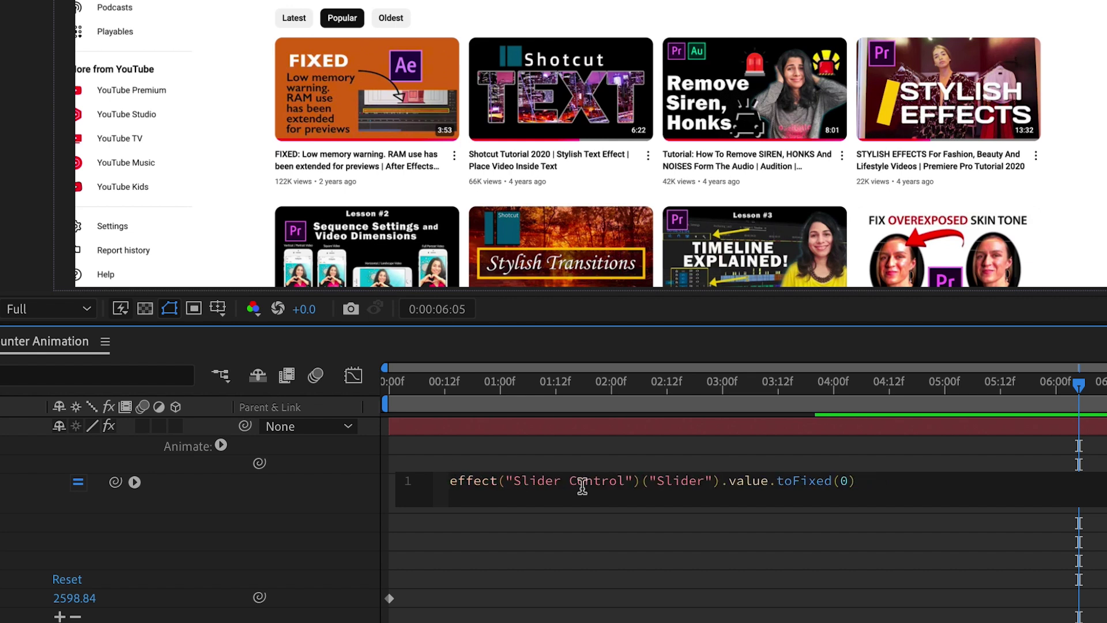
click(921, 492)
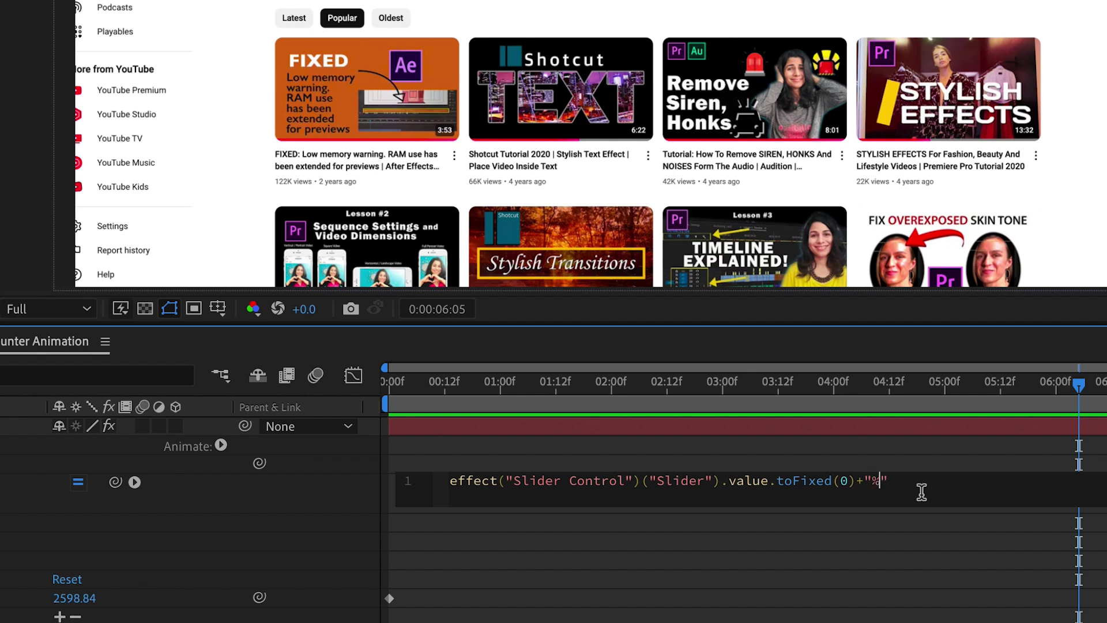
text(%)
click(914, 521)
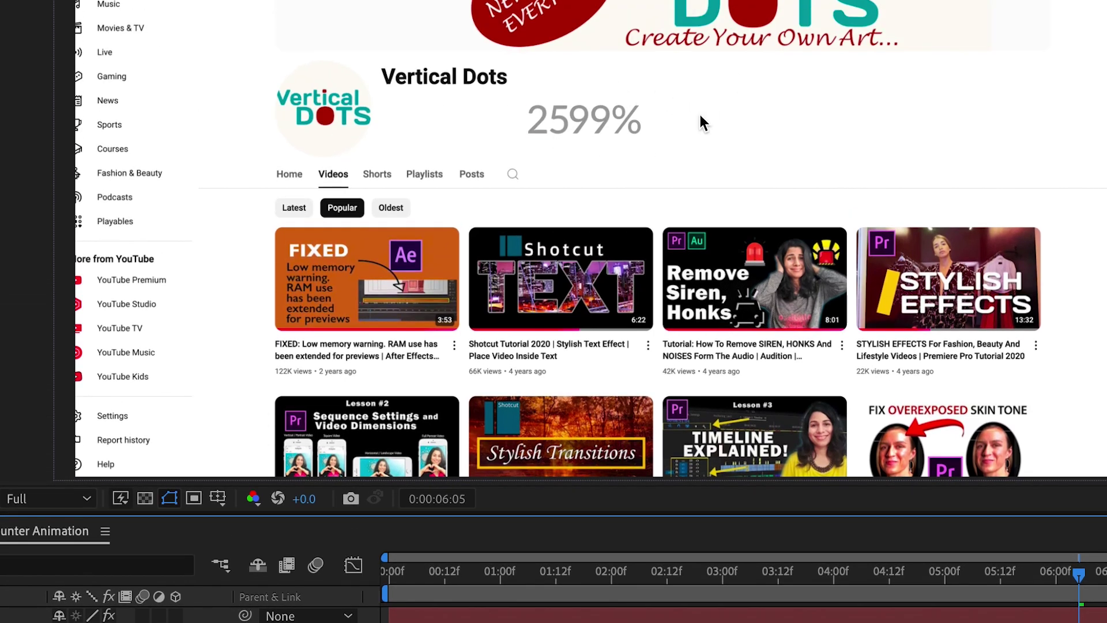
click(811, 573)
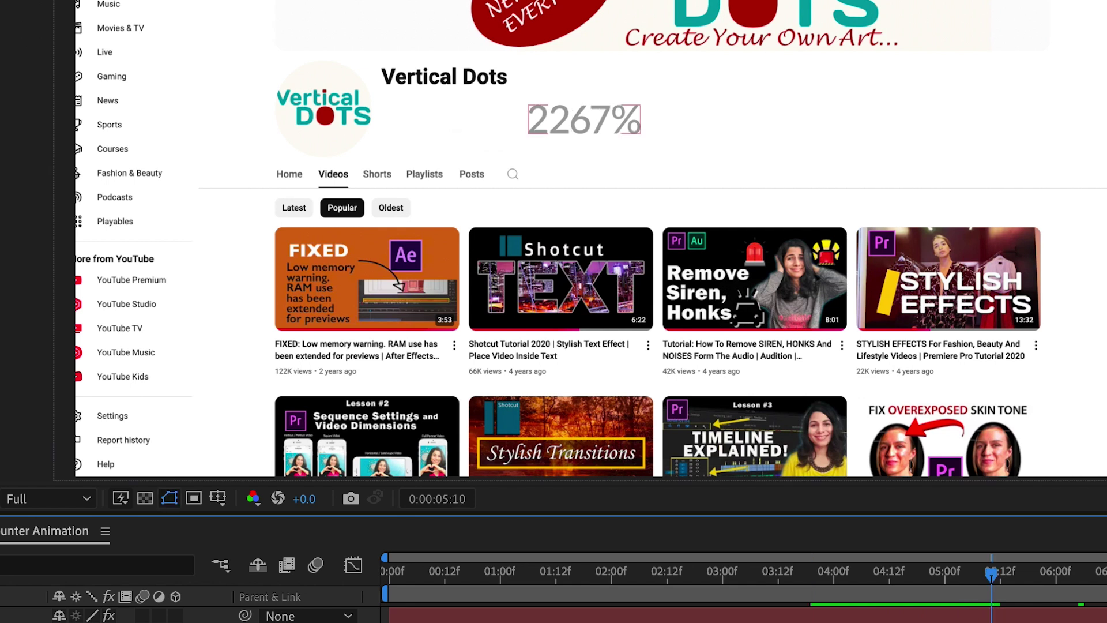
click(479, 575)
click(838, 576)
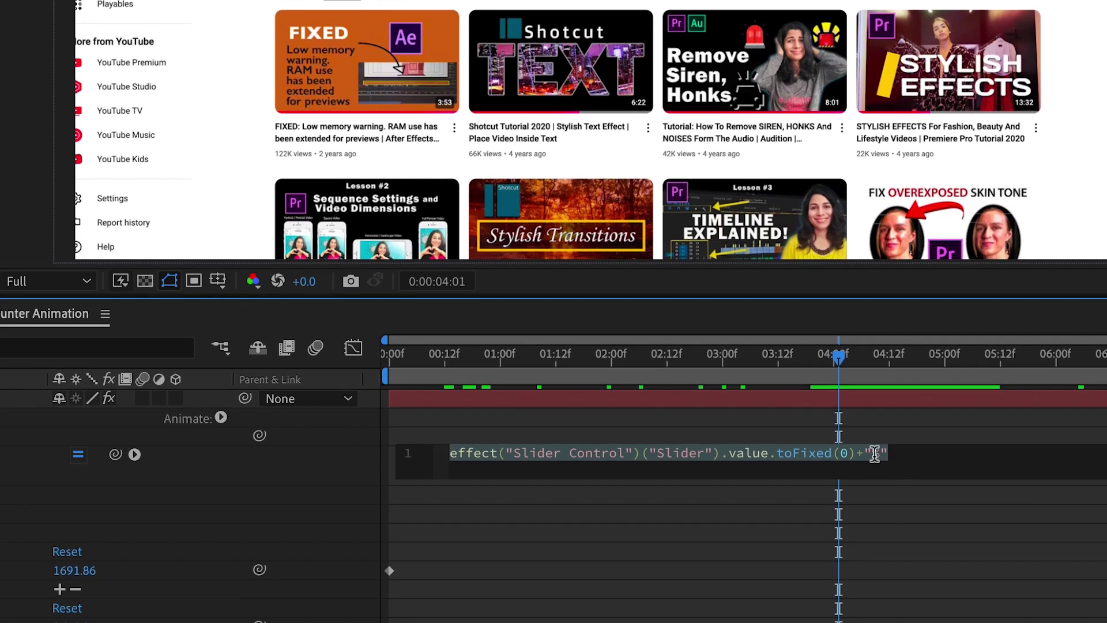
Replace the % in the counter's Source Text expression with the word 'Subscribers'
click(880, 454)
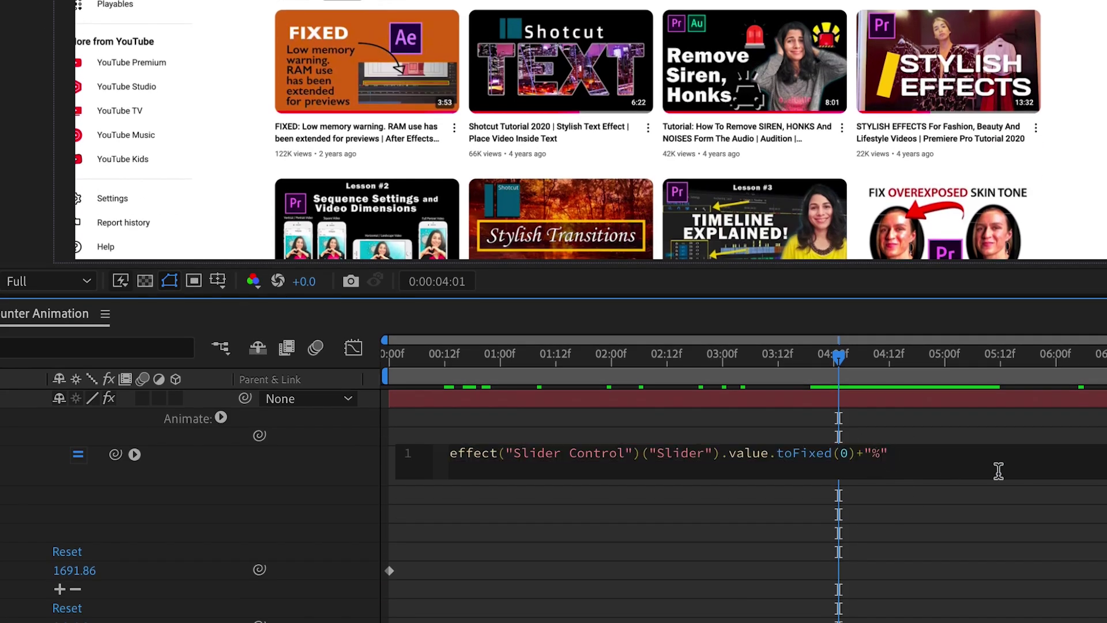
text(Subscribers)
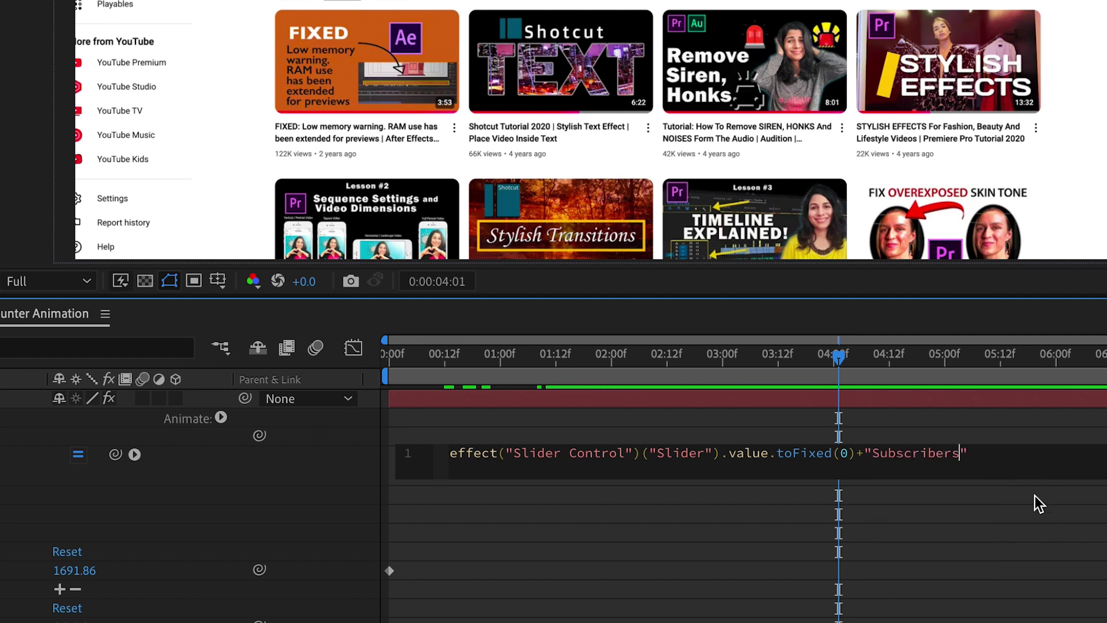
click(1036, 496)
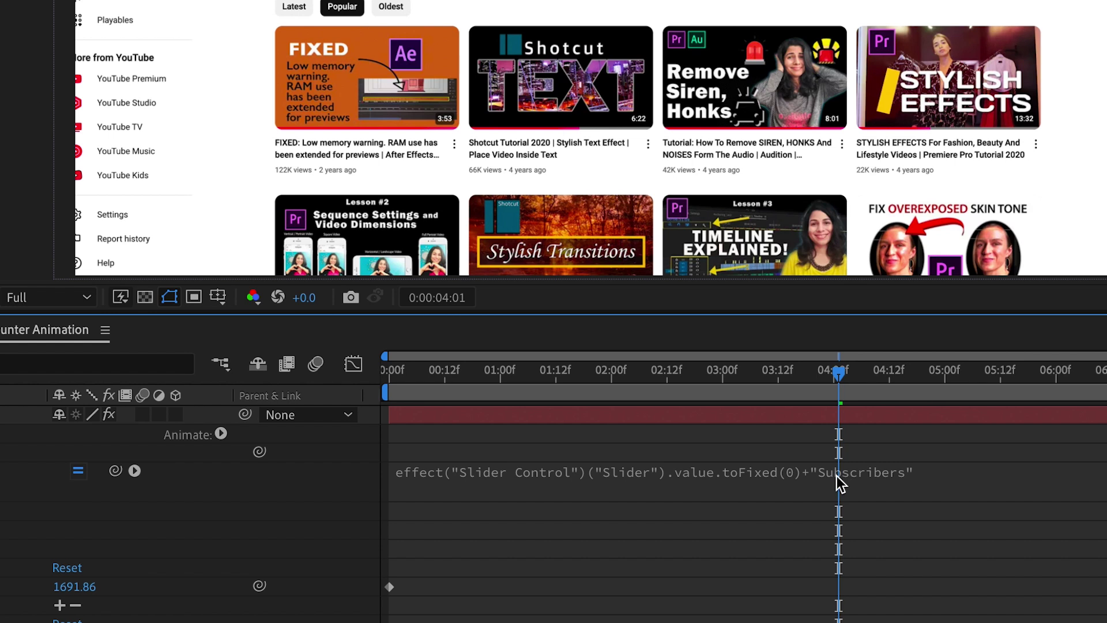
Insert a space before 'Subscribers' so the counter reads 2773 Subscribers
click(837, 476)
click(877, 470)
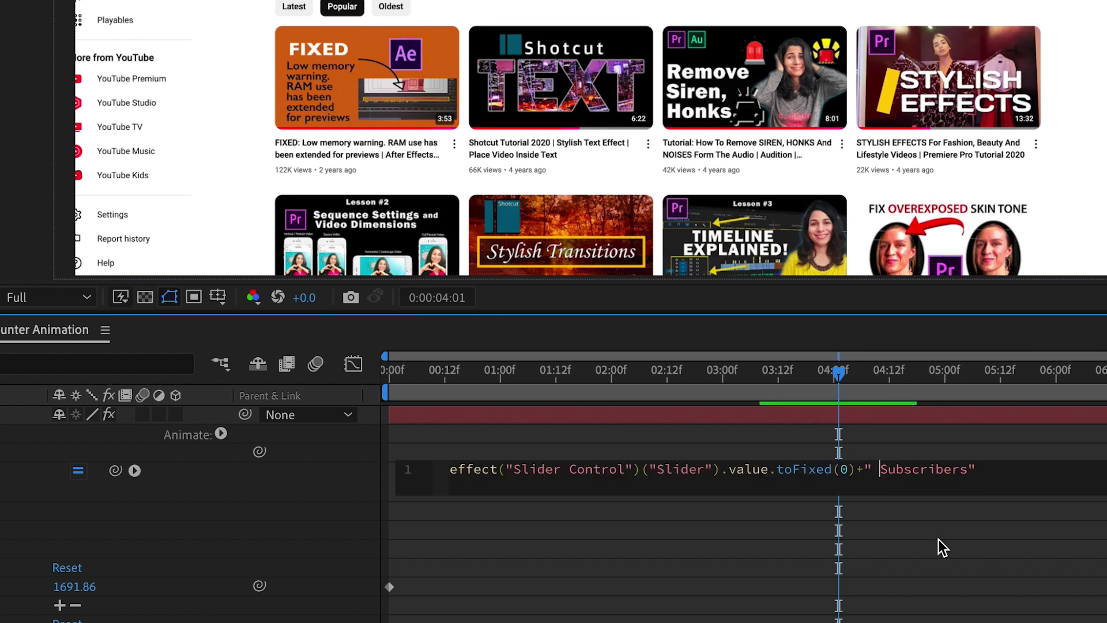
click(897, 515)
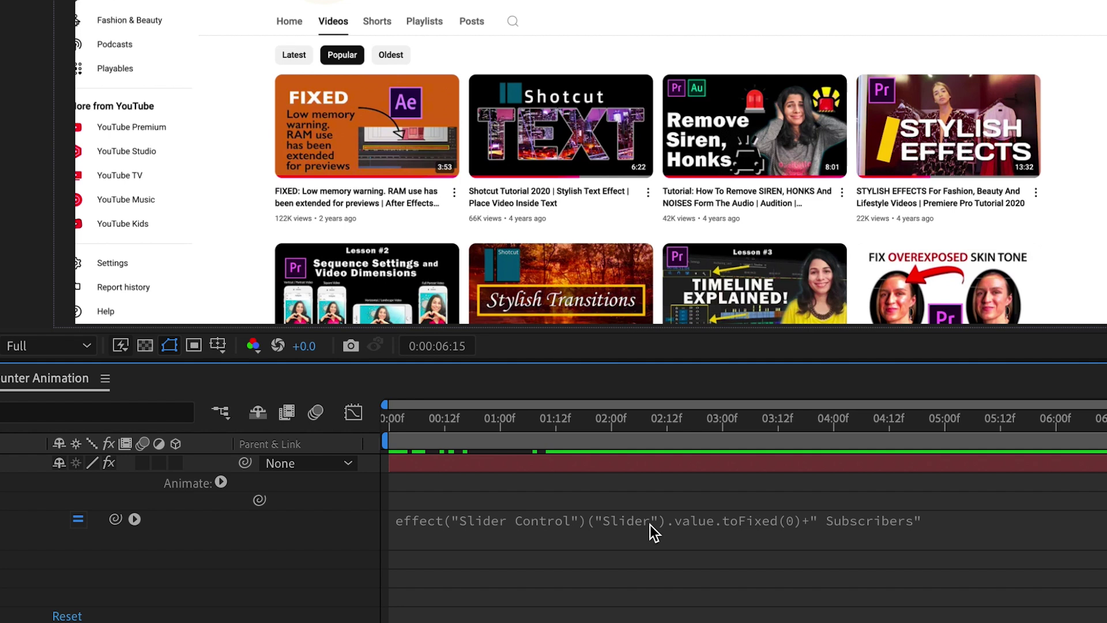
click(651, 525)
Copy the addCommas function code from the Word notes document
click(983, 519)
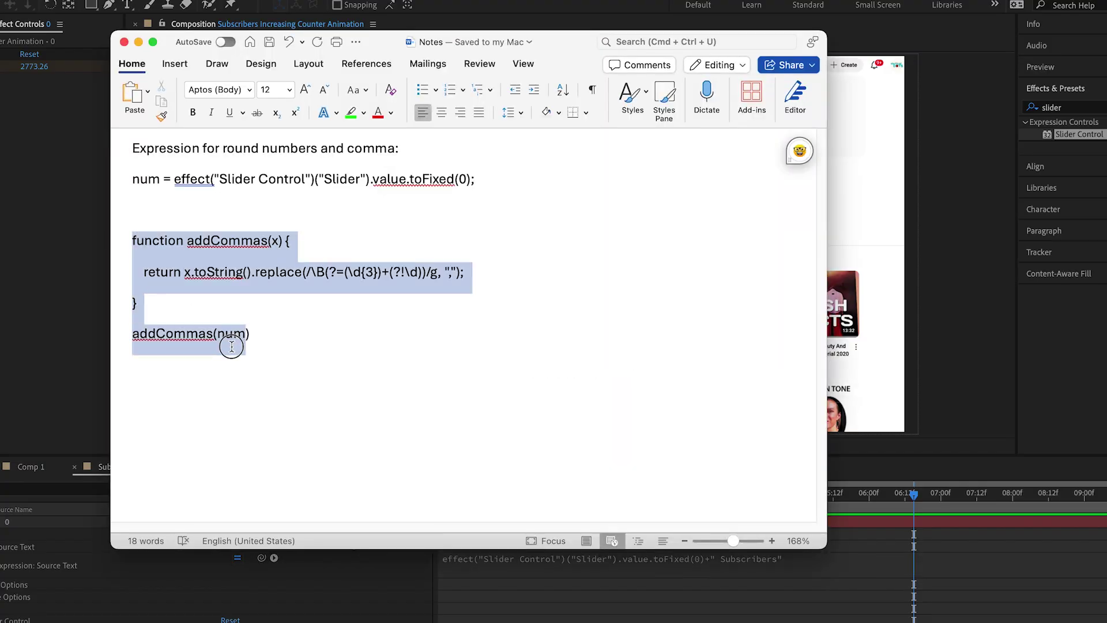
key(super+c)
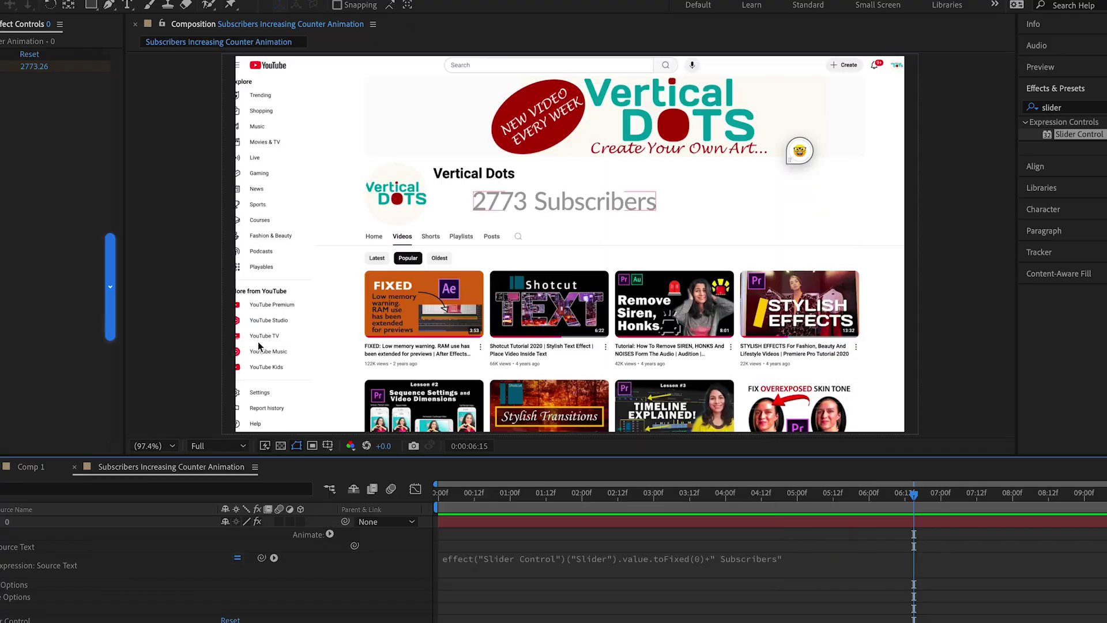
click(770, 565)
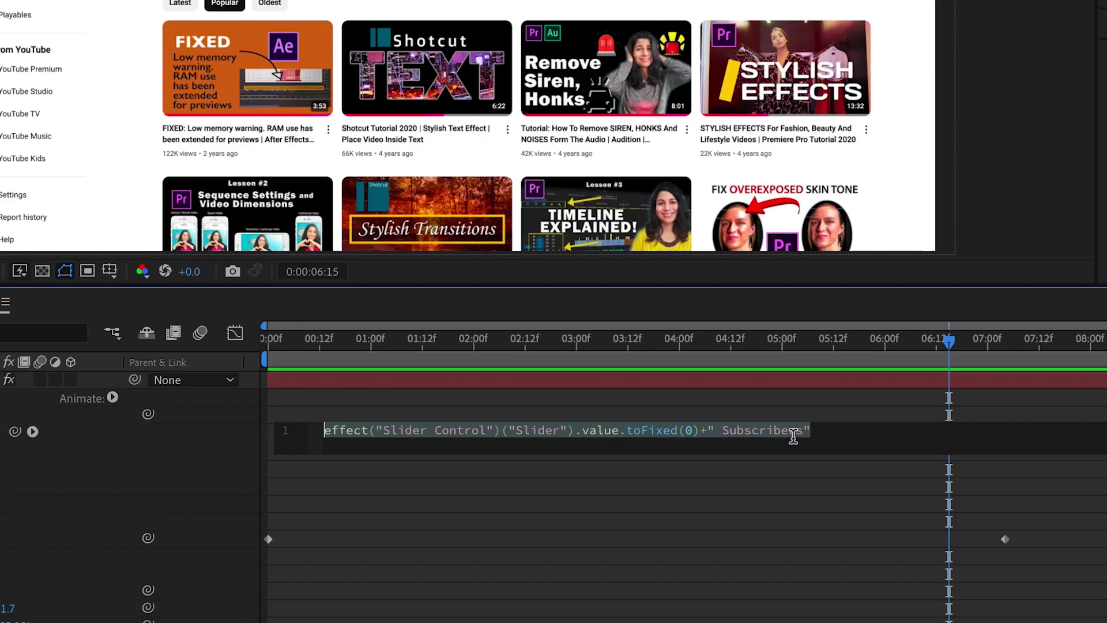
End line 1 of the expression with a semicolon and paste the addCommas function below it
key(super+v)
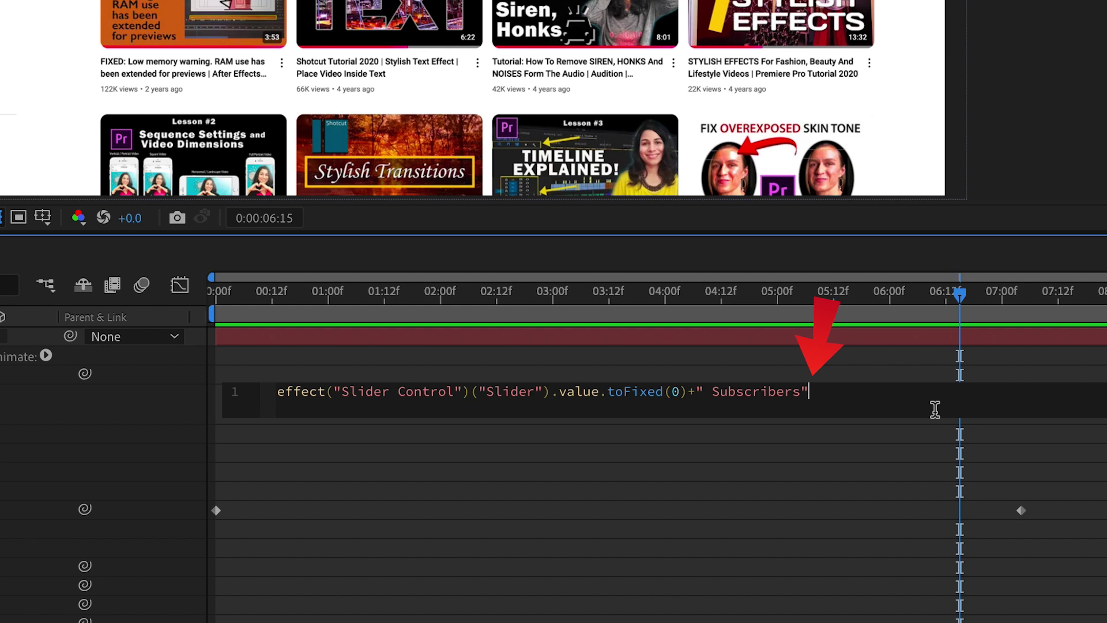
text(;)
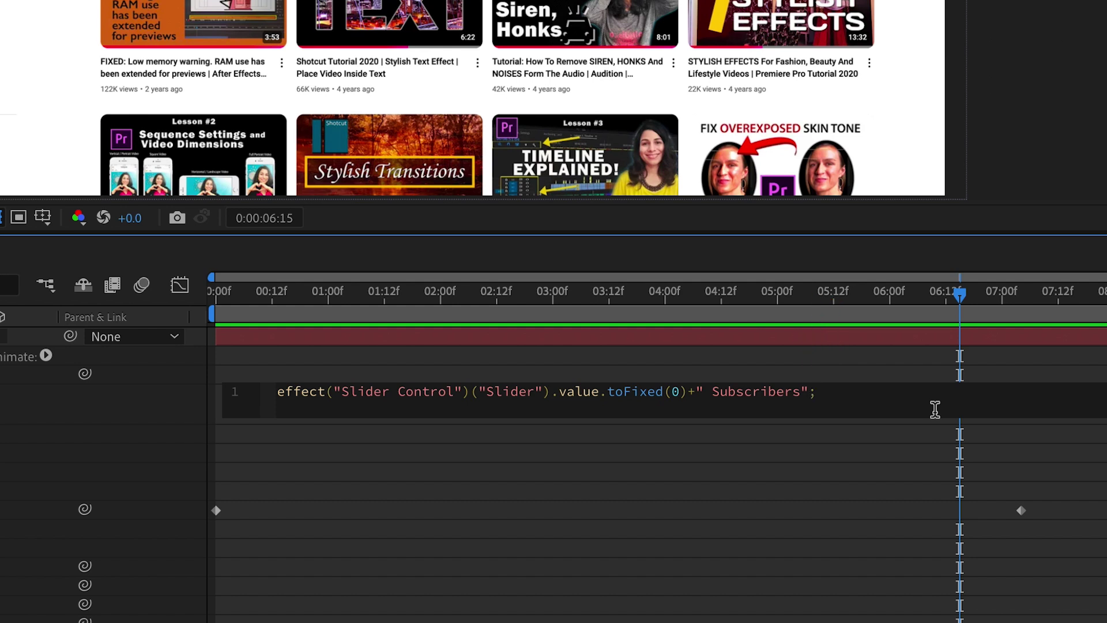
key(Return)
key(super+v)
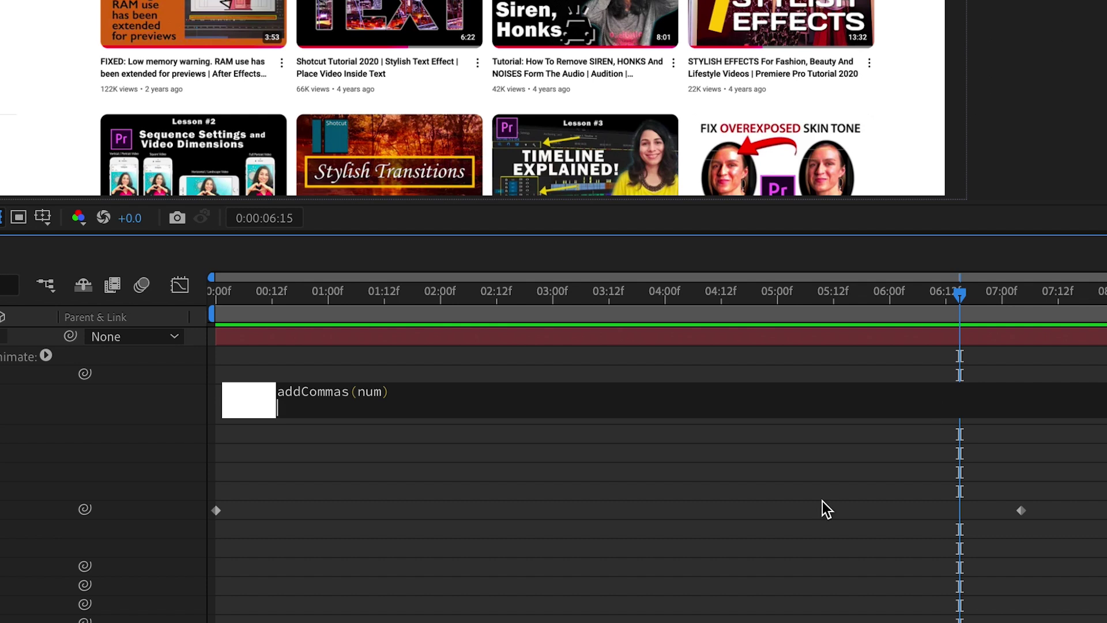
click(542, 460)
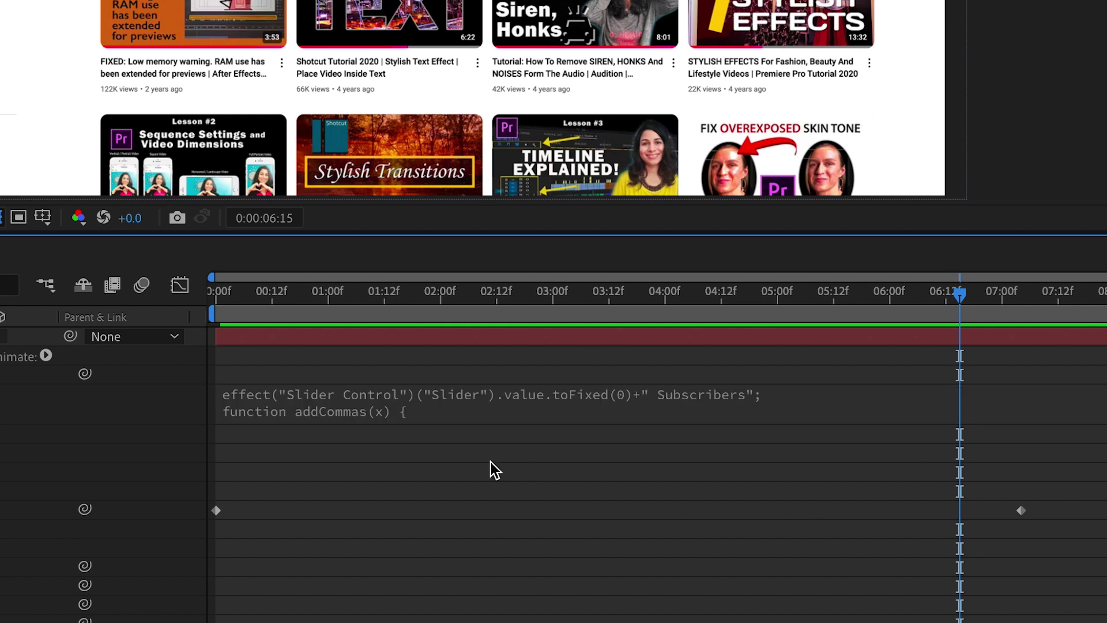
Prefix line 1 with num= to fix the error, so the counter reads 2,773 Subscribers
click(302, 402)
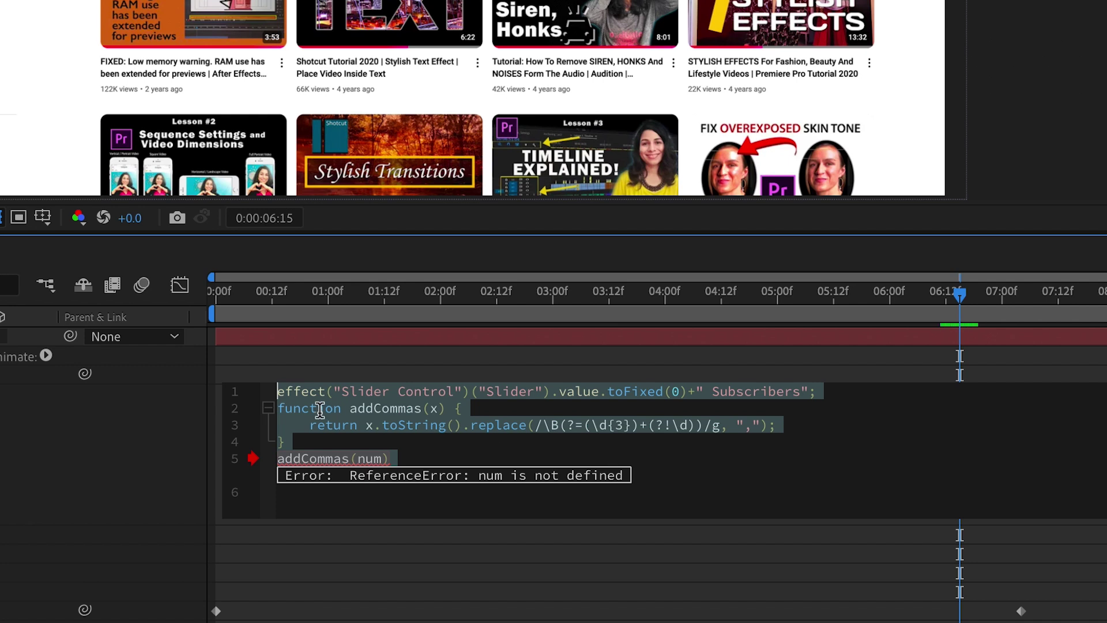
click(318, 408)
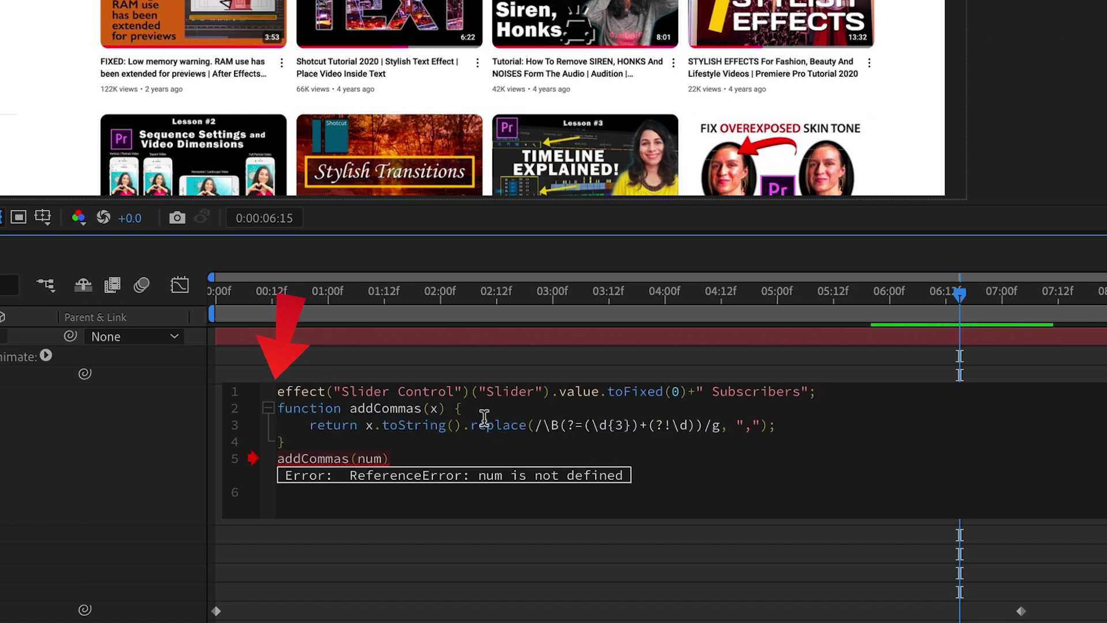
click(273, 391)
text(num)
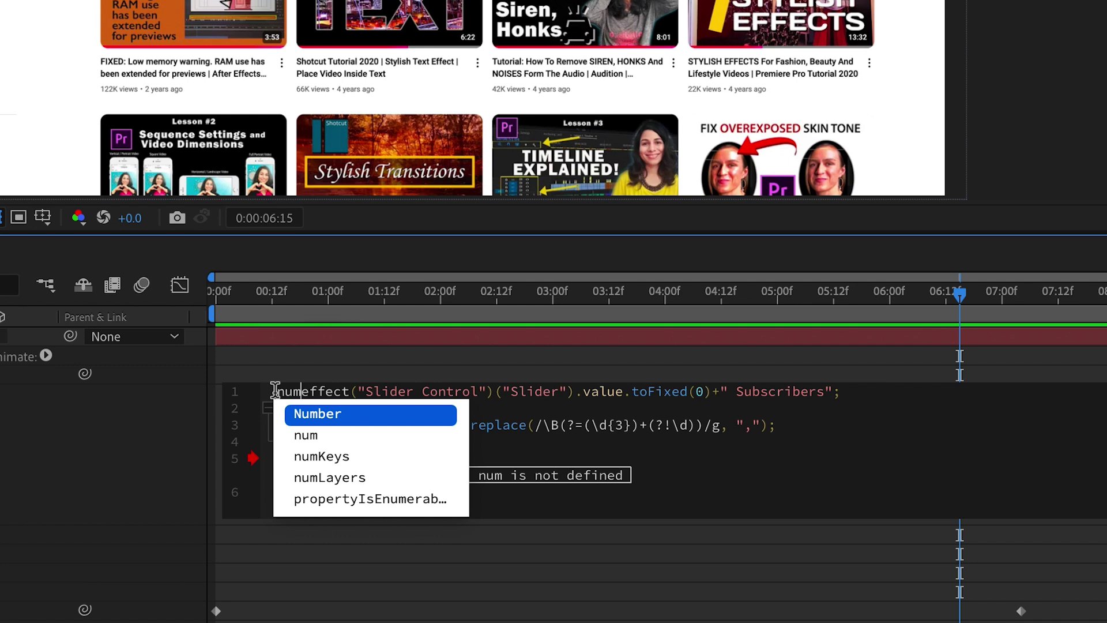
text(=)
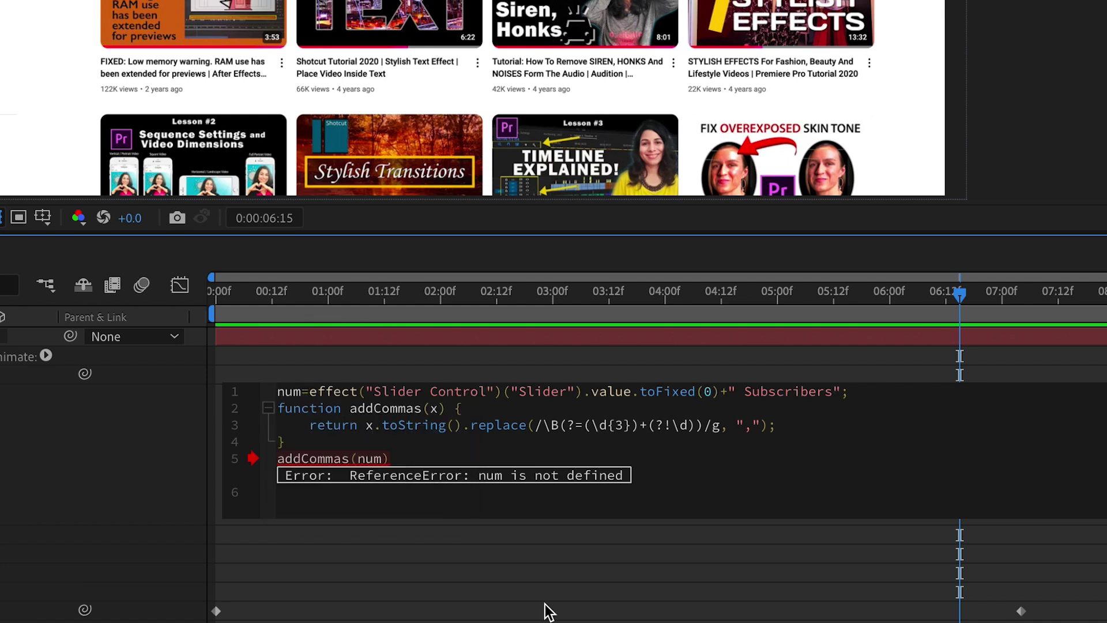
click(551, 537)
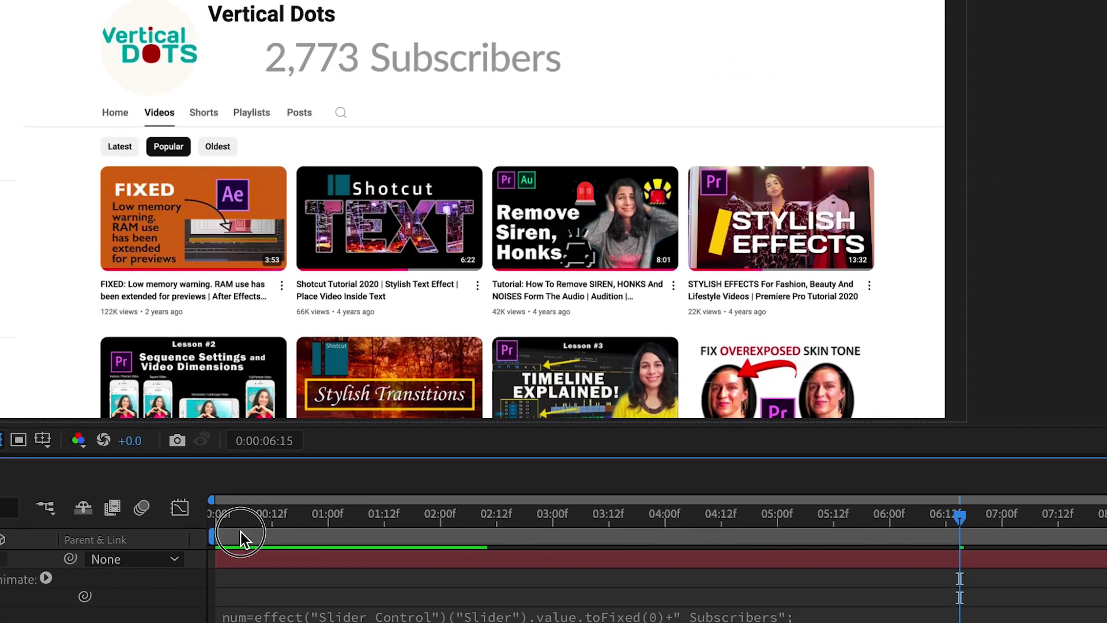
Preview the counter climbing through 1,849 and 2,285 Subscribers, then return to 0 Subscribers at 0:00:00:00
drag(240, 532, 587, 606)
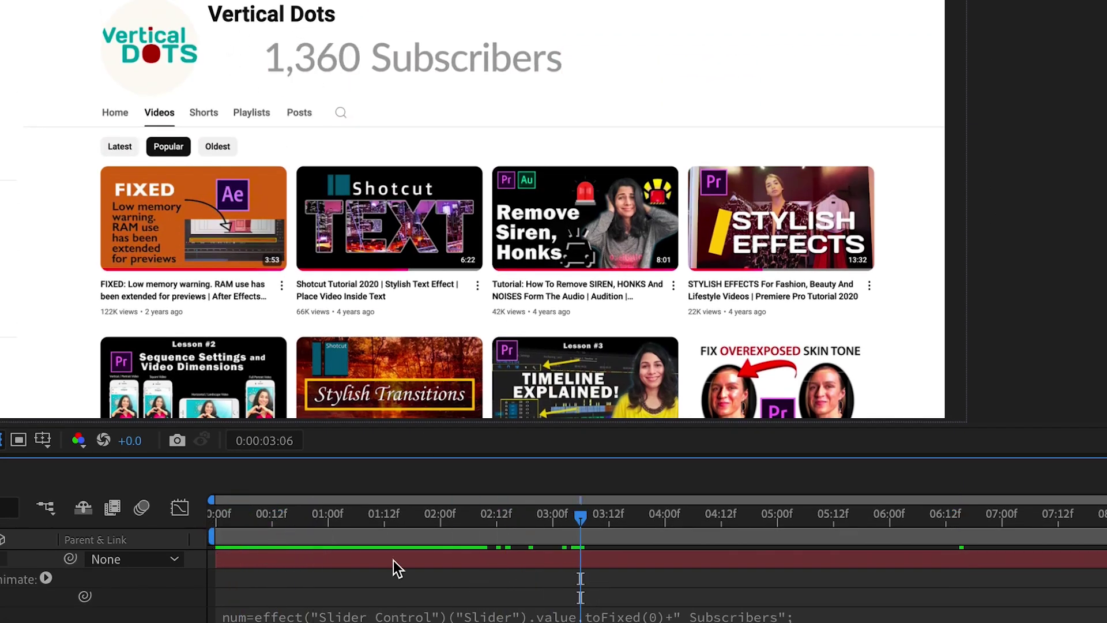
drag(284, 519, 151, 528)
key(space)
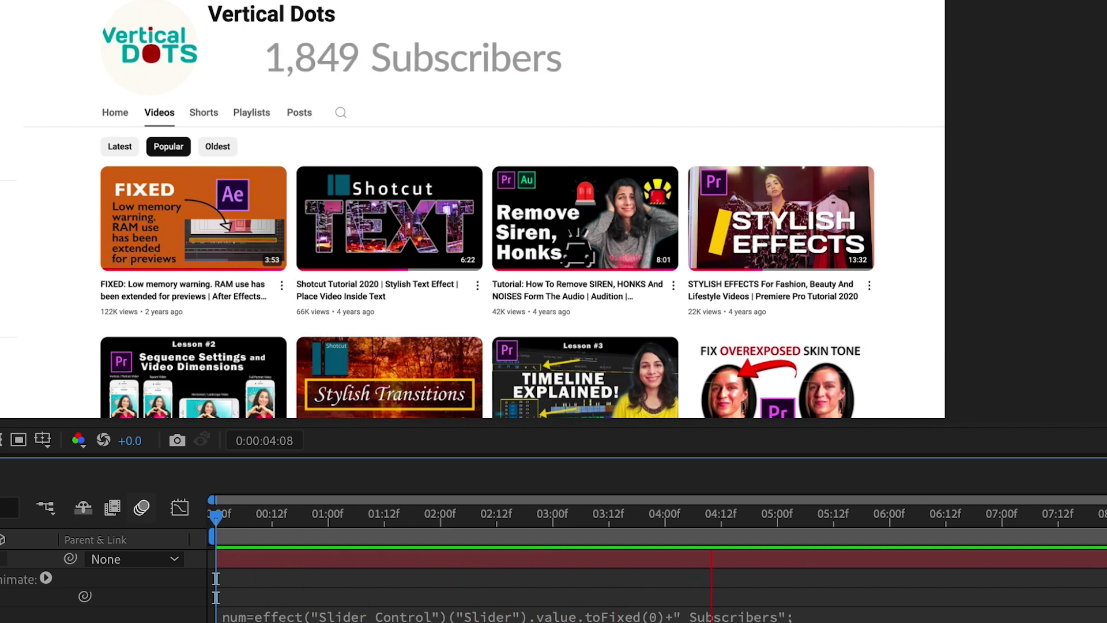
key(space)
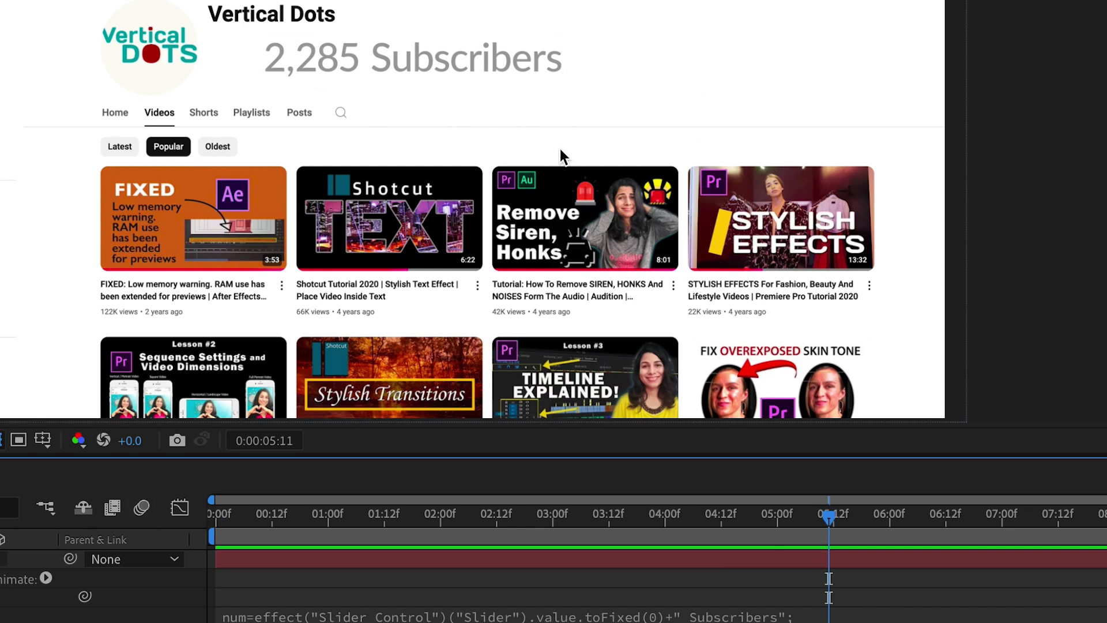
click(241, 522)
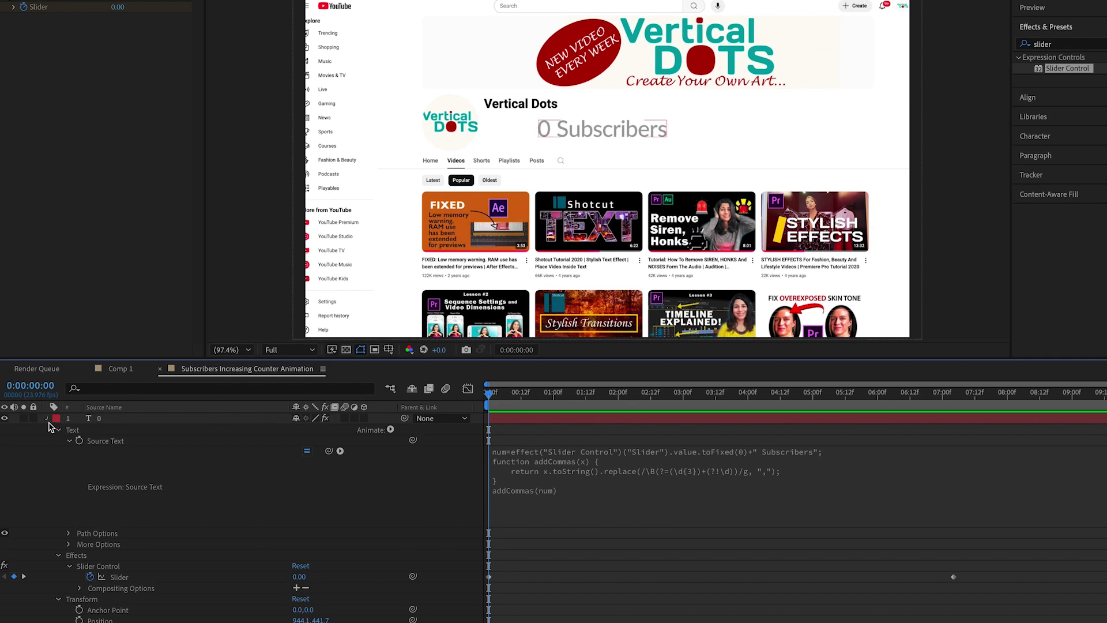
click(46, 418)
click(144, 418)
Reposition and shrink the counter text beside the channel name
key(p)
key(shift+s)
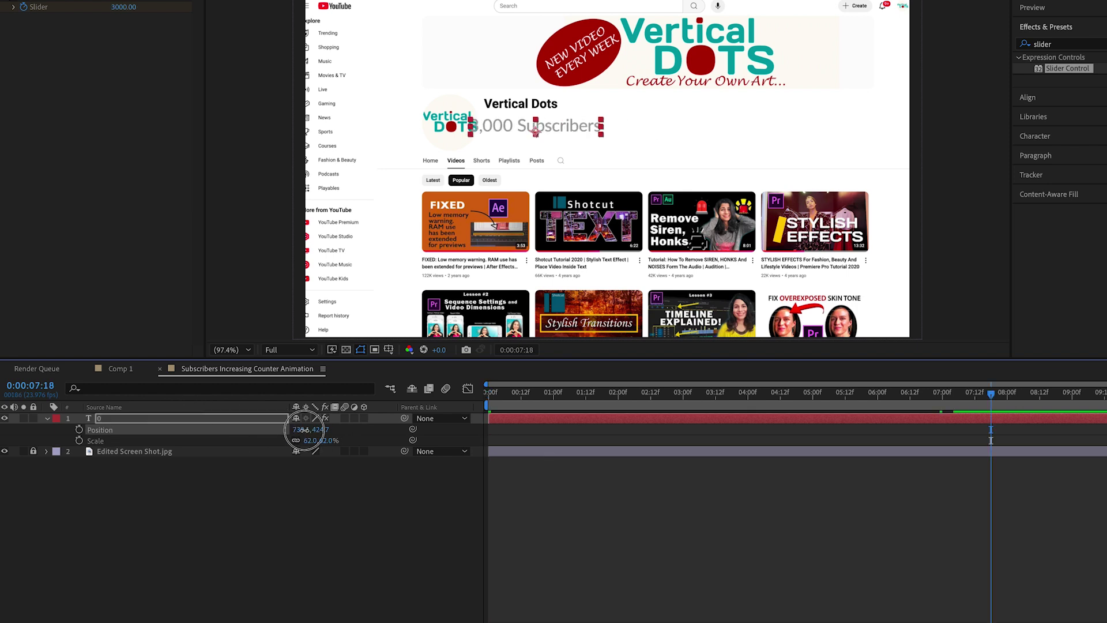
drag(301, 426, 343, 430)
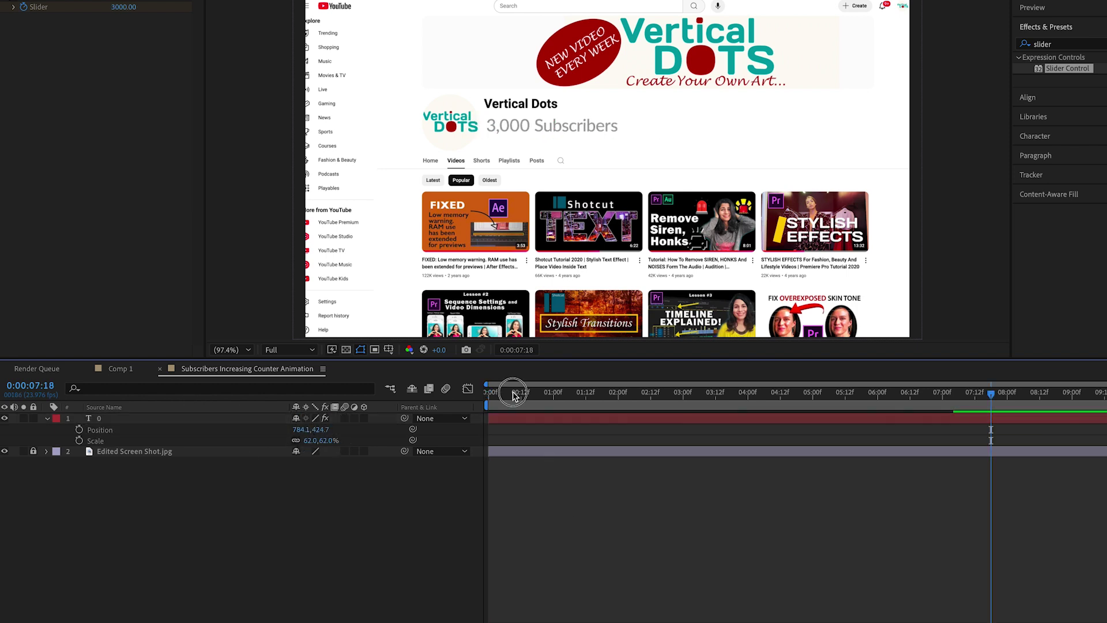
drag(515, 395, 489, 394)
click(158, 420)
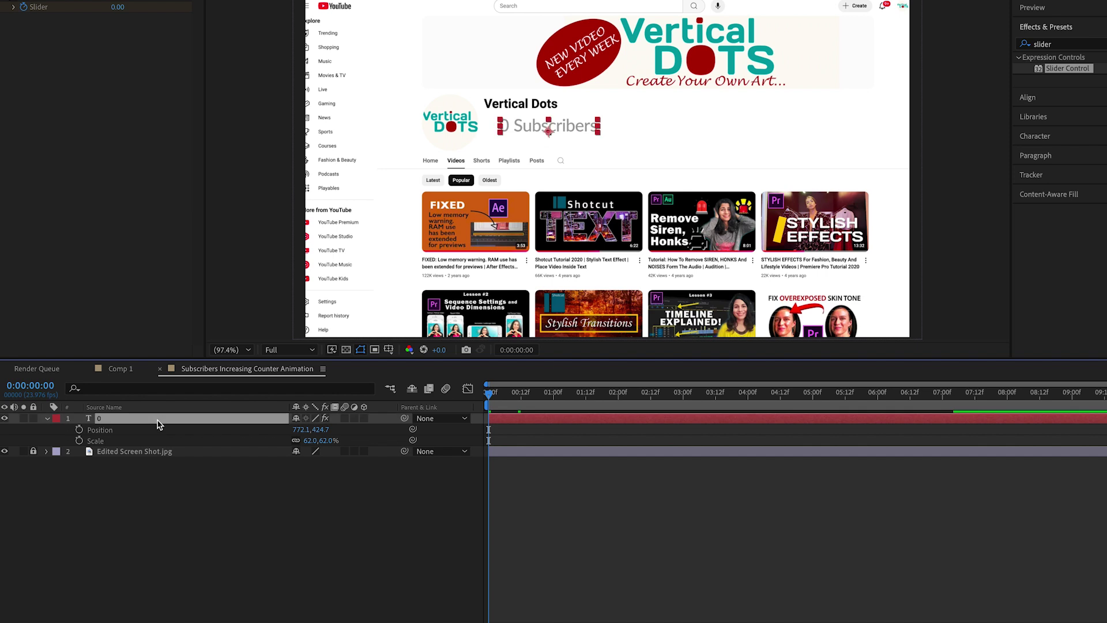
click(47, 419)
Make the counter and screenshot 3D layers and parent the counter to the screenshot
click(364, 418)
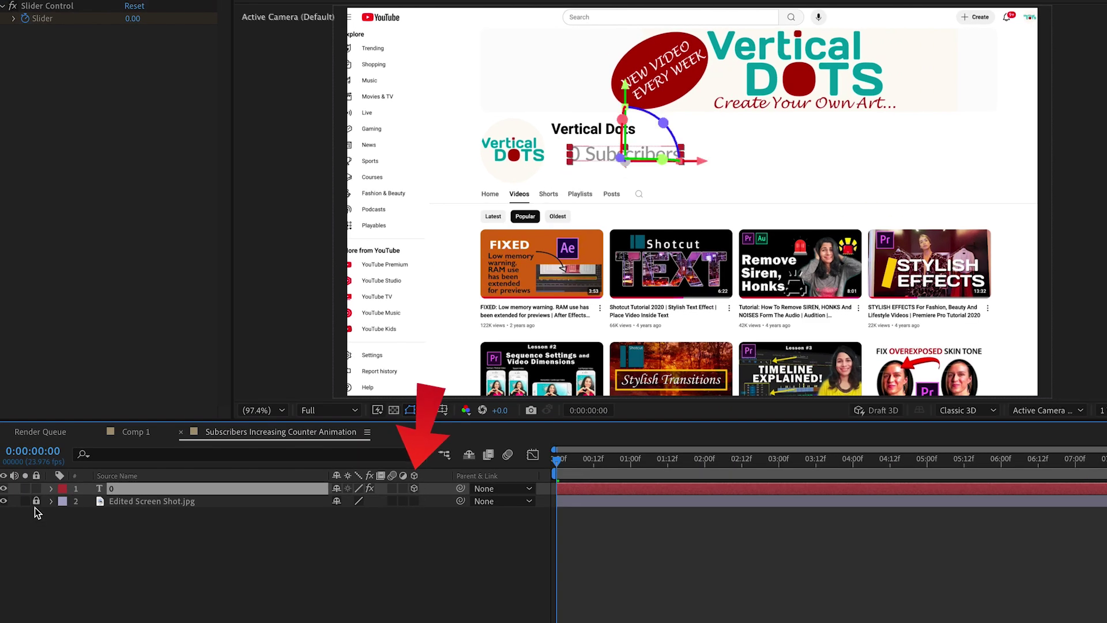
click(414, 501)
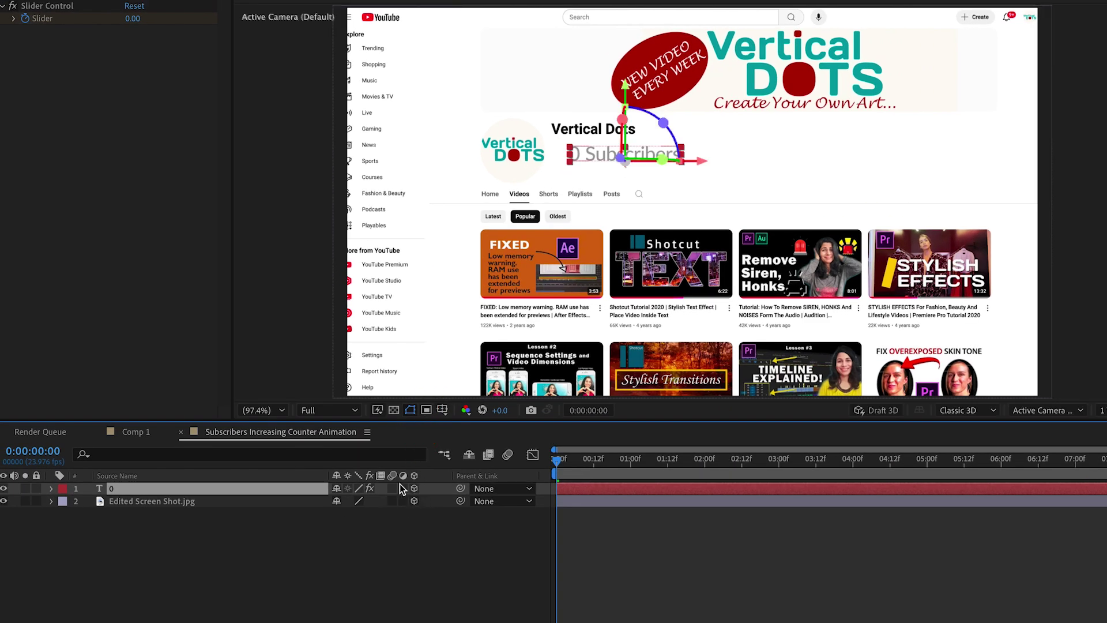
drag(371, 494, 204, 503)
Set starting keyframes for the screenshot's position, scale, orientation and X/Y/Z rotation
click(570, 502)
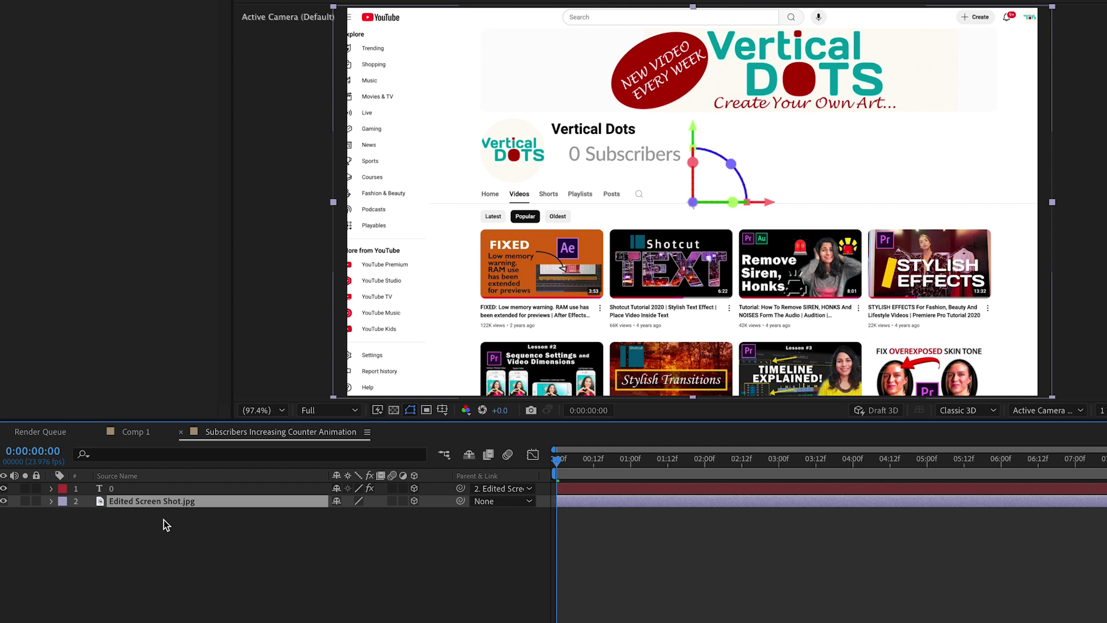
key(p)
key(shift+s)
key(shift+r)
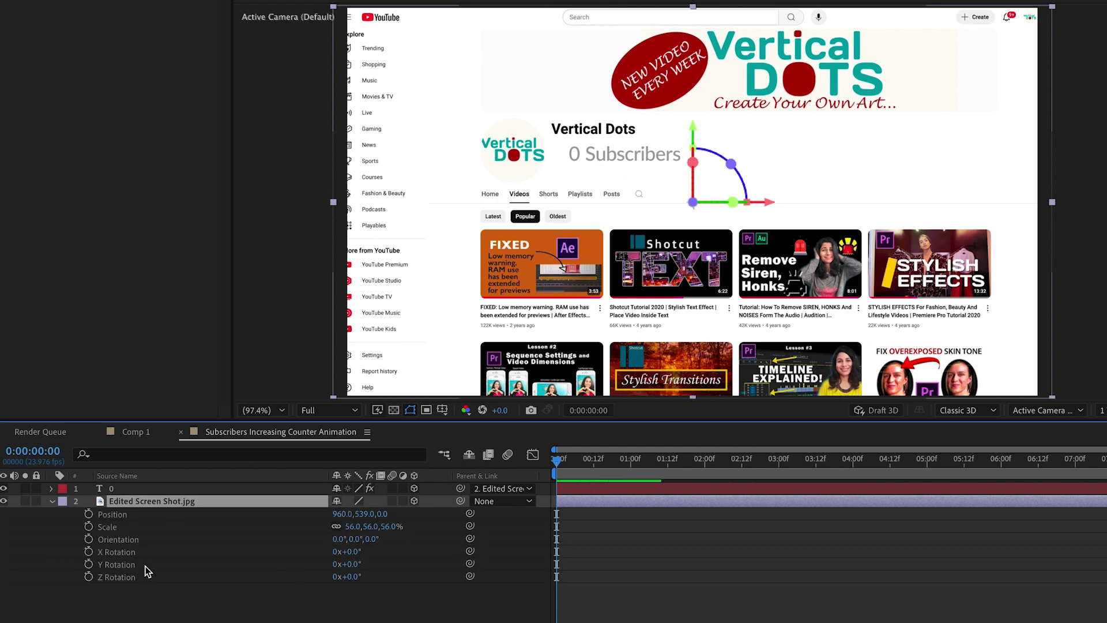
click(88, 513)
click(88, 526)
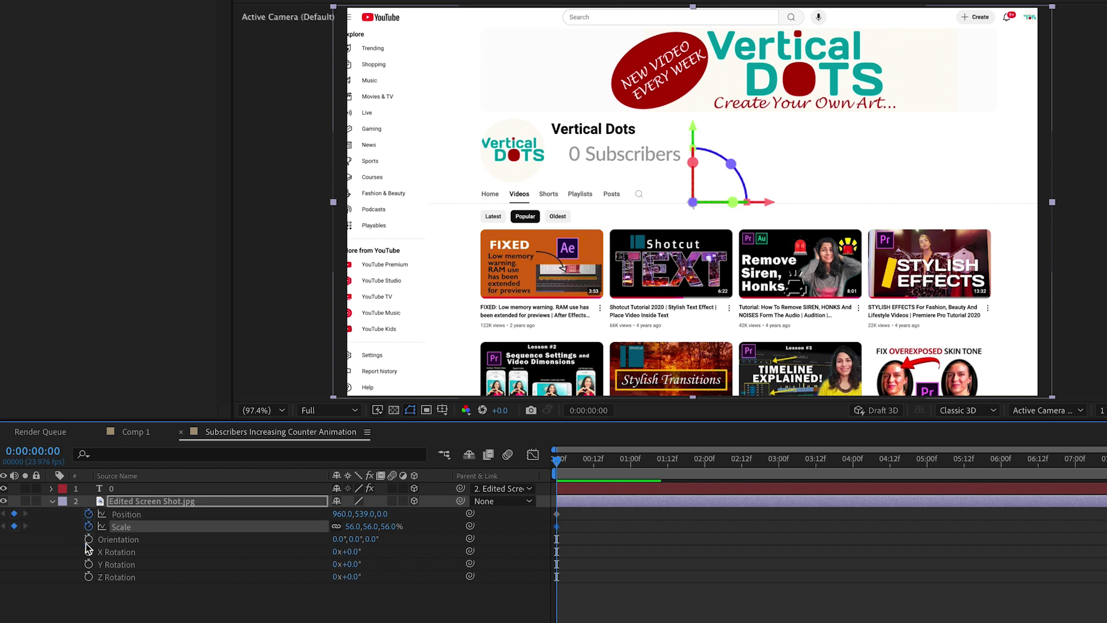
click(88, 539)
click(88, 551)
click(89, 564)
click(89, 577)
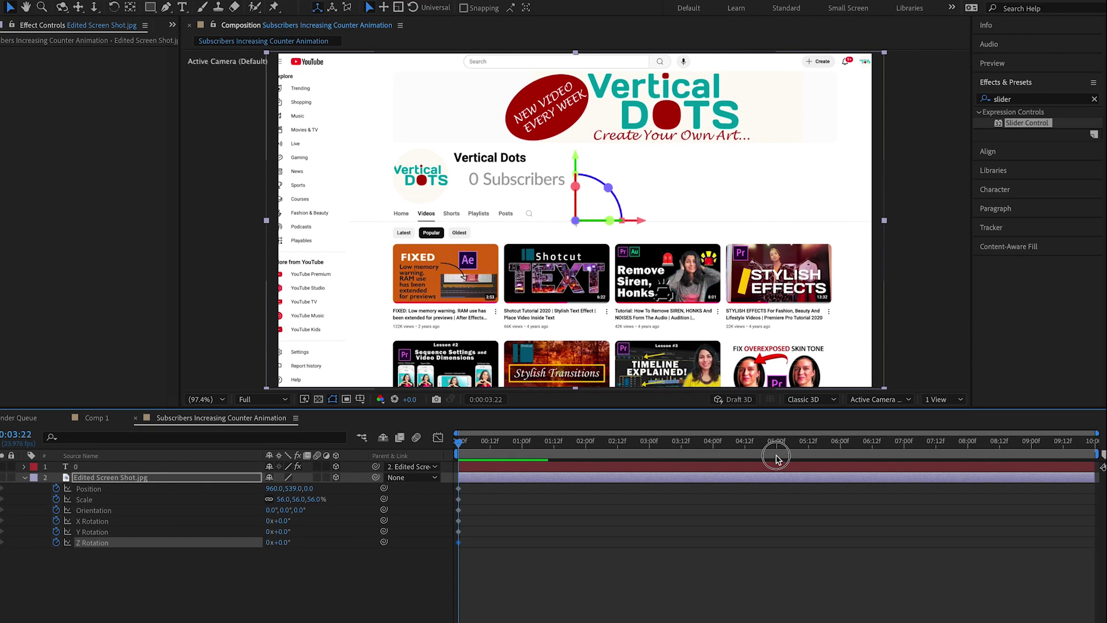
At about nine seconds, enlarge, lower and tilt the screenshot in Y and Z rotation
drag(776, 459, 1033, 480)
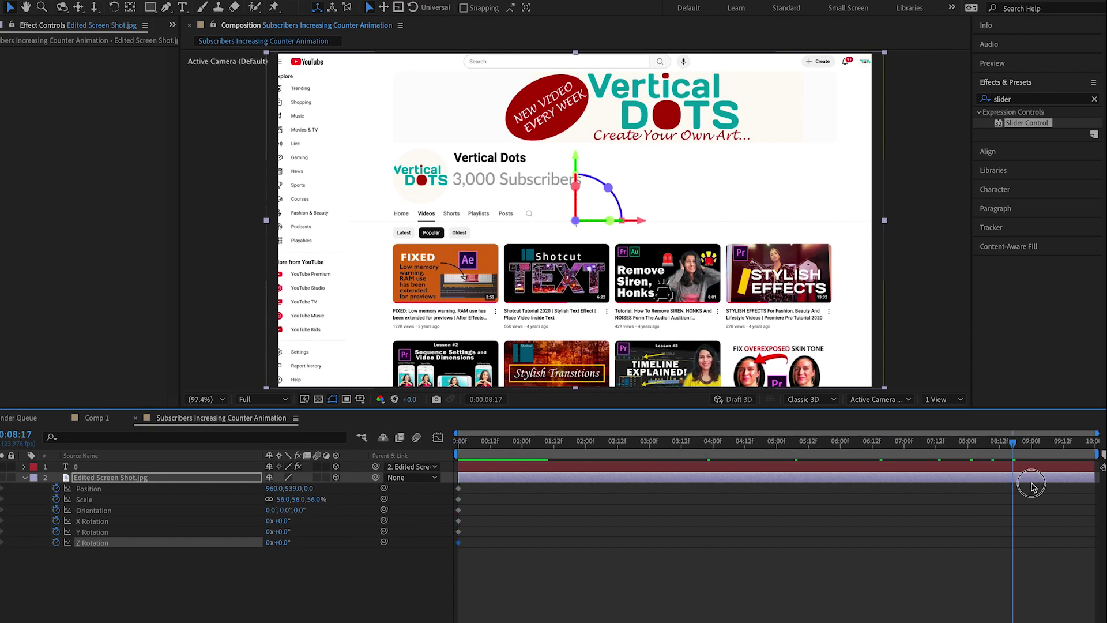
drag(282, 504, 323, 488)
drag(287, 534, 352, 499)
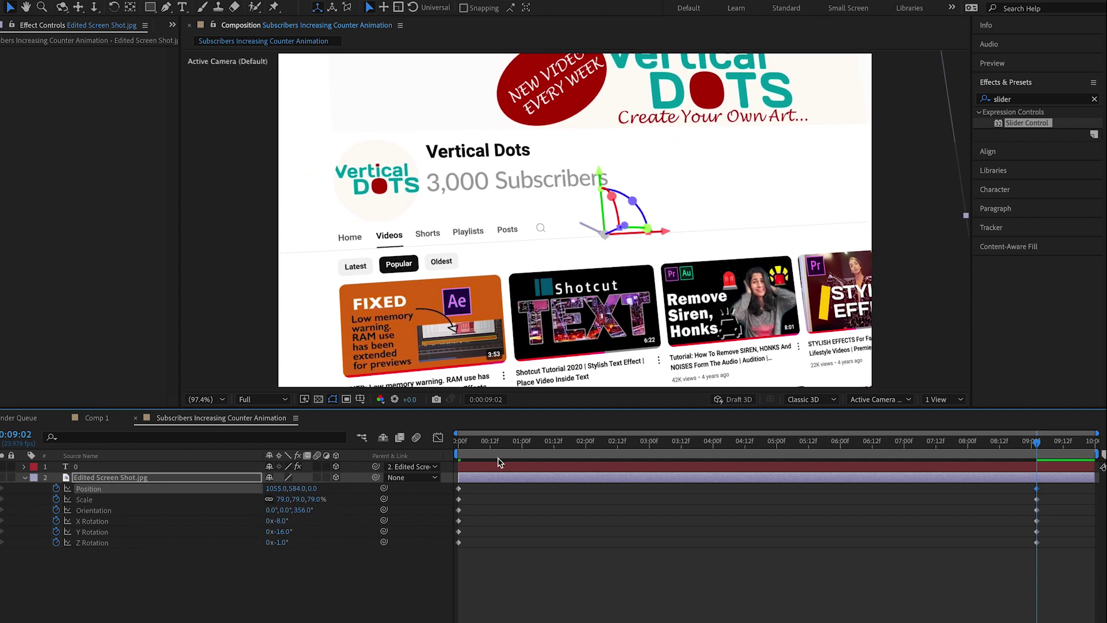
drag(474, 448, 433, 453)
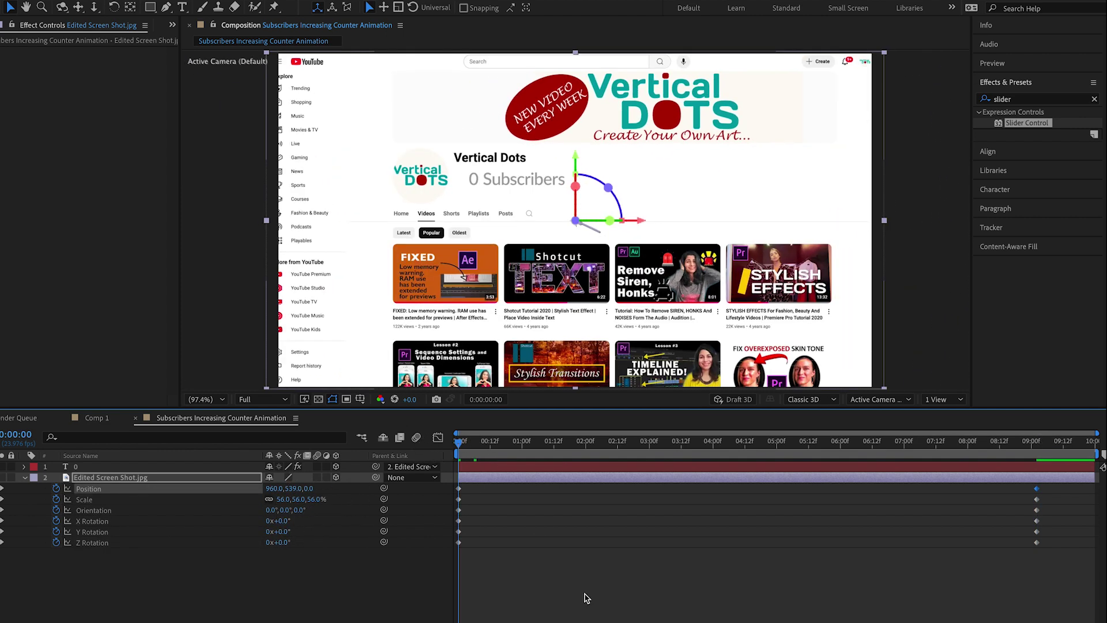
key(space)
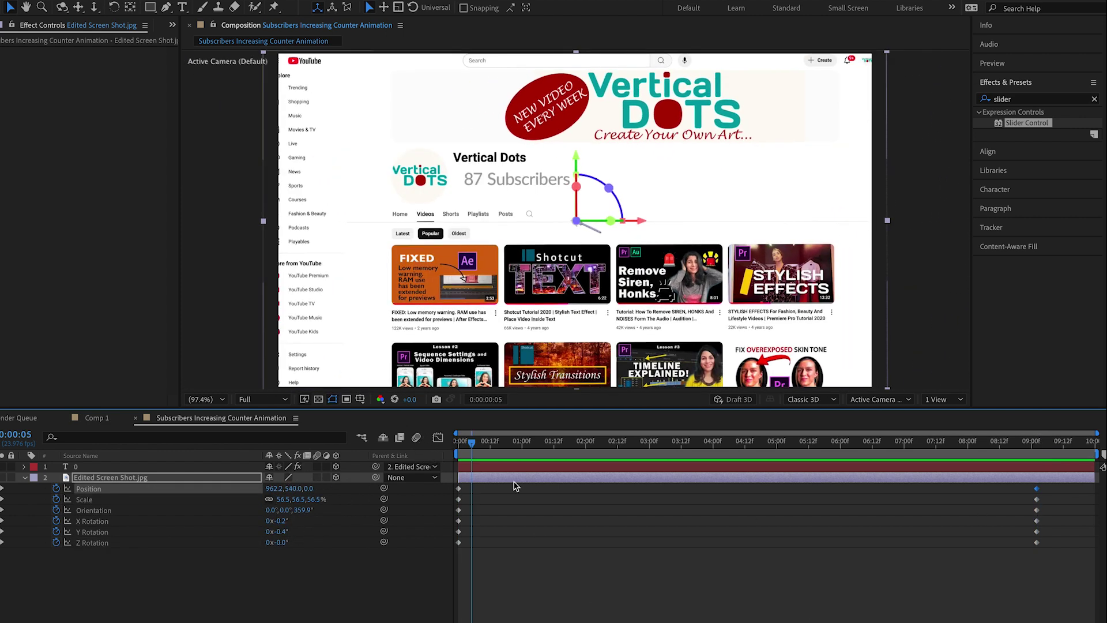
Easy Ease all screenshot keyframes, move the end keys and work area to 7:12, and preview
drag(1064, 485, 404, 580)
key(F9)
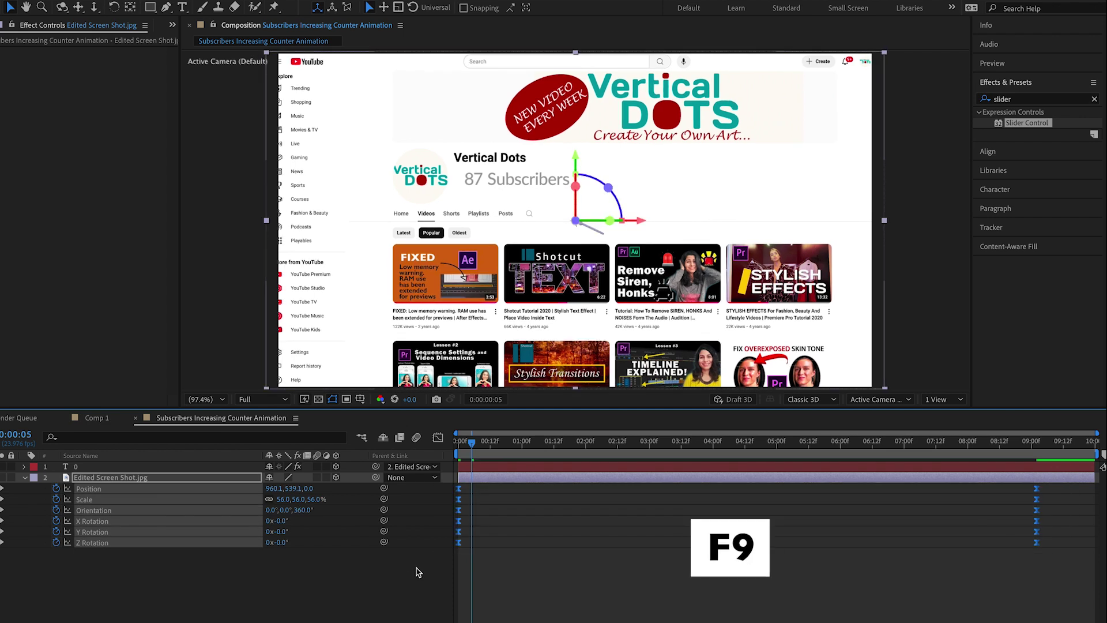
drag(807, 443, 936, 450)
drag(1026, 482, 935, 606)
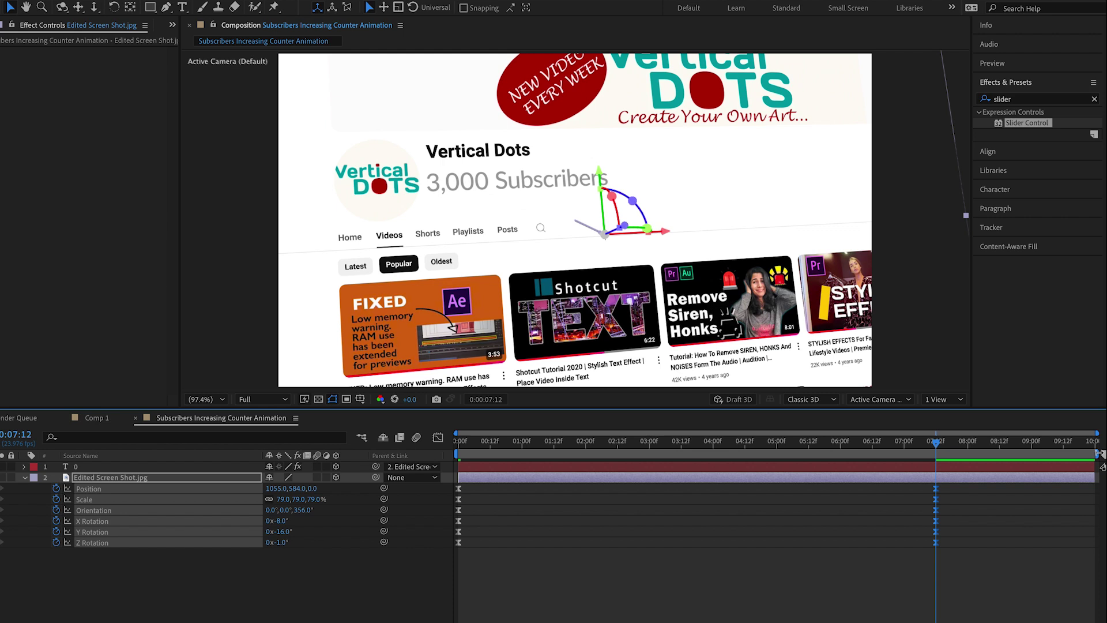
drag(943, 455, 940, 454)
key(space)
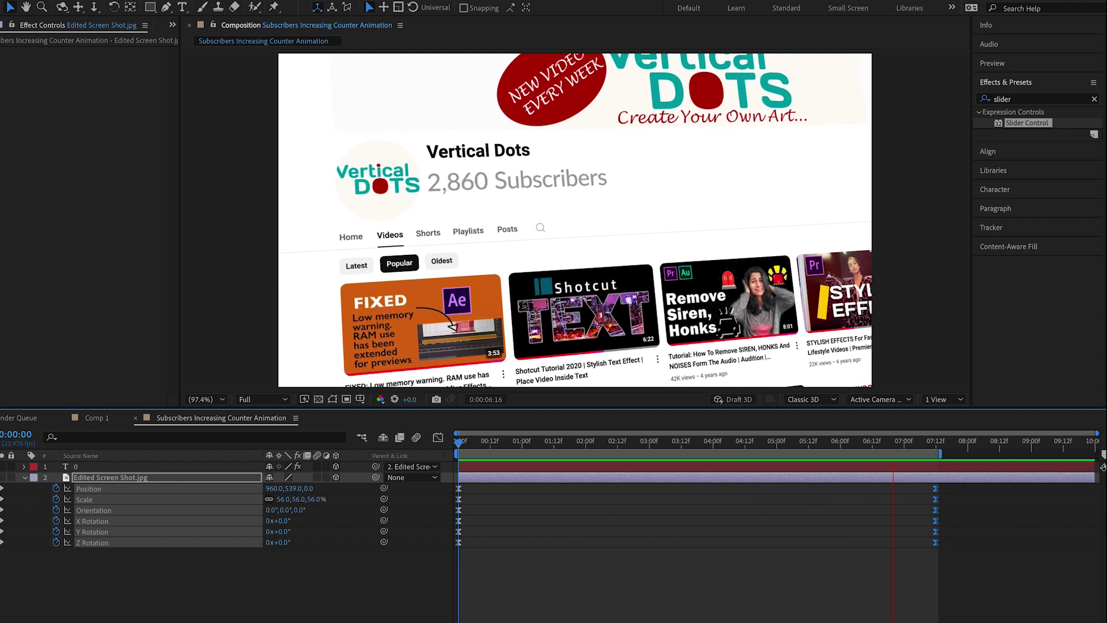
key(space)
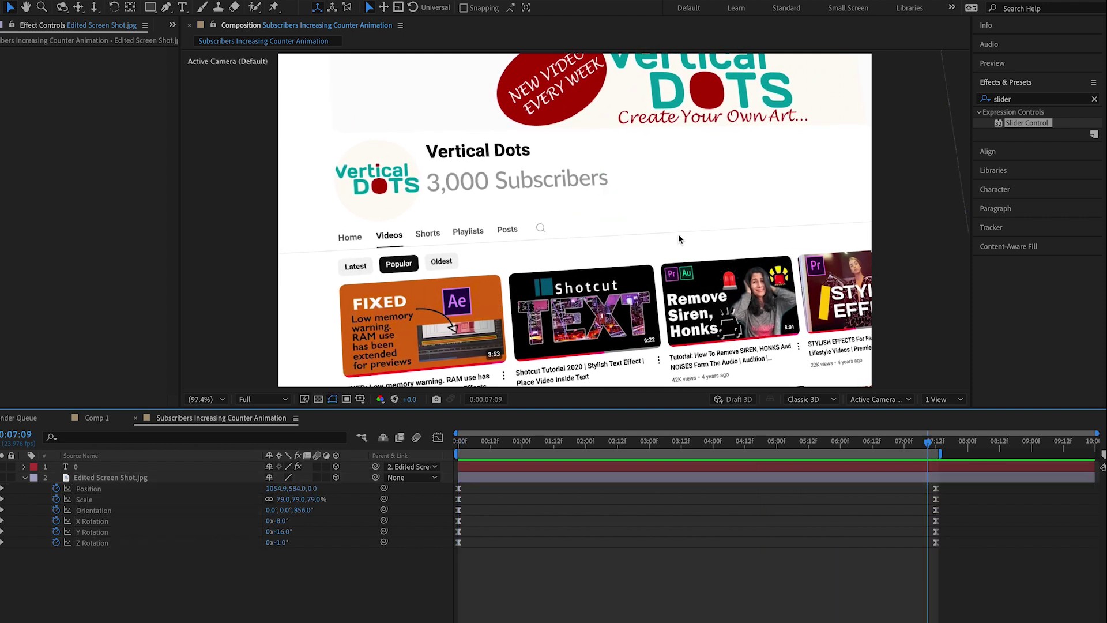
click(97, 418)
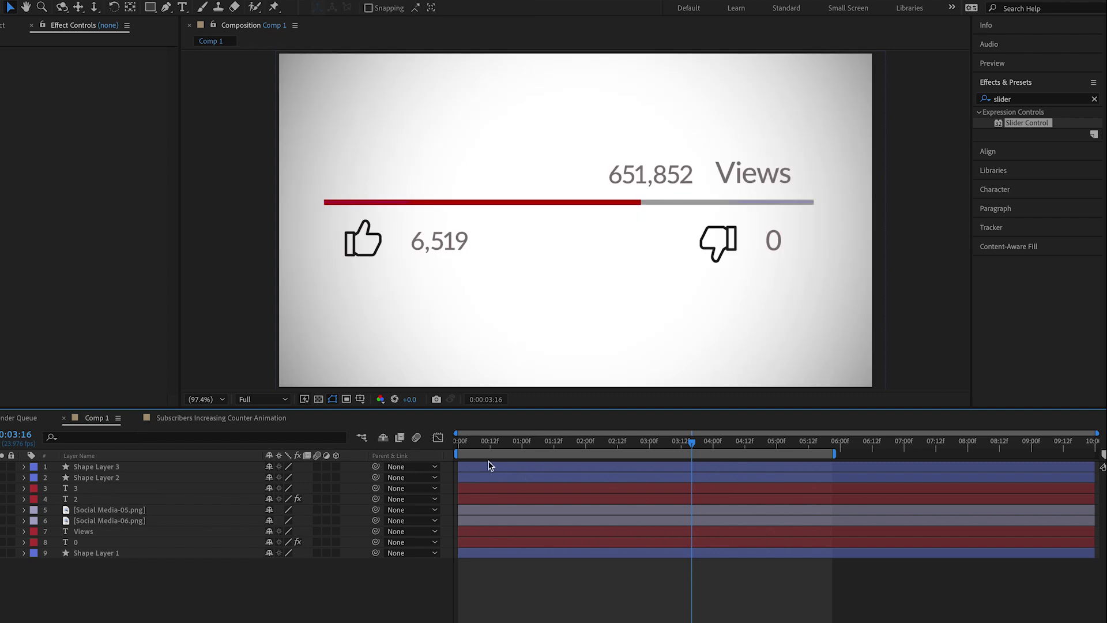
Play Comp 1 from the start, stopping at 785,185 Views and 7,852 likes
drag(475, 443, 452, 447)
key(space)
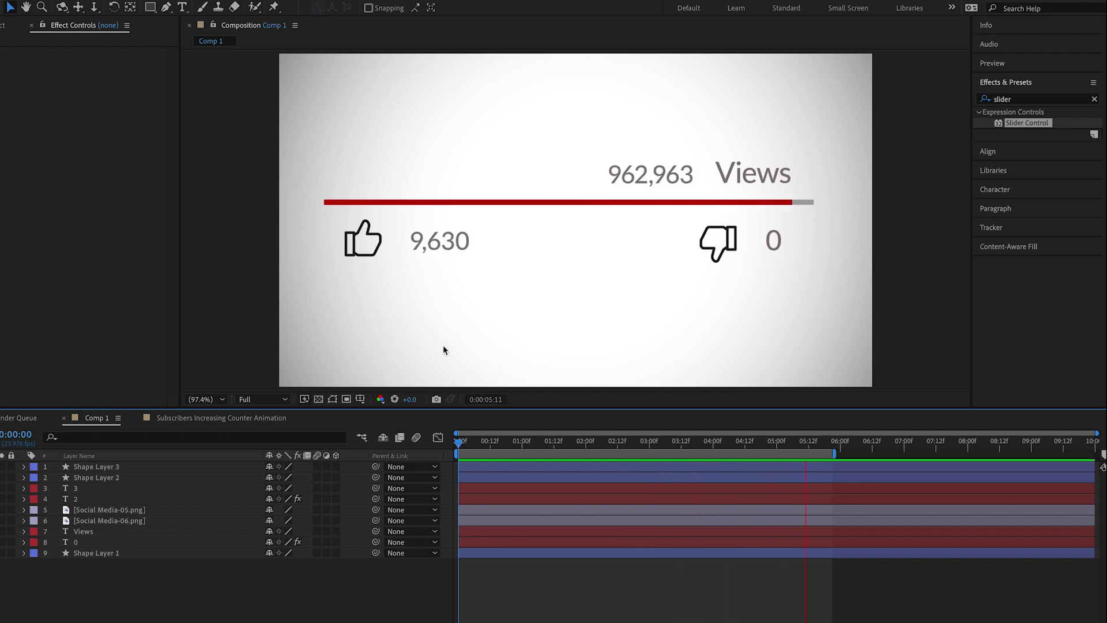
key(space)
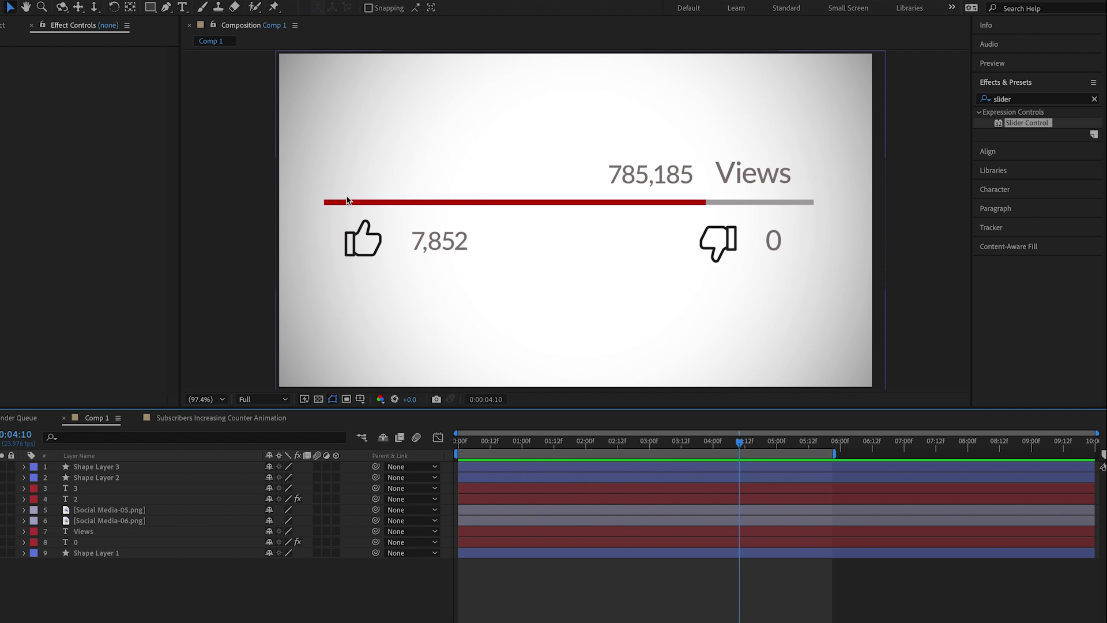
Delete the old progress bar layers, Shape Layer 2 and Shape Layer 3
click(535, 470)
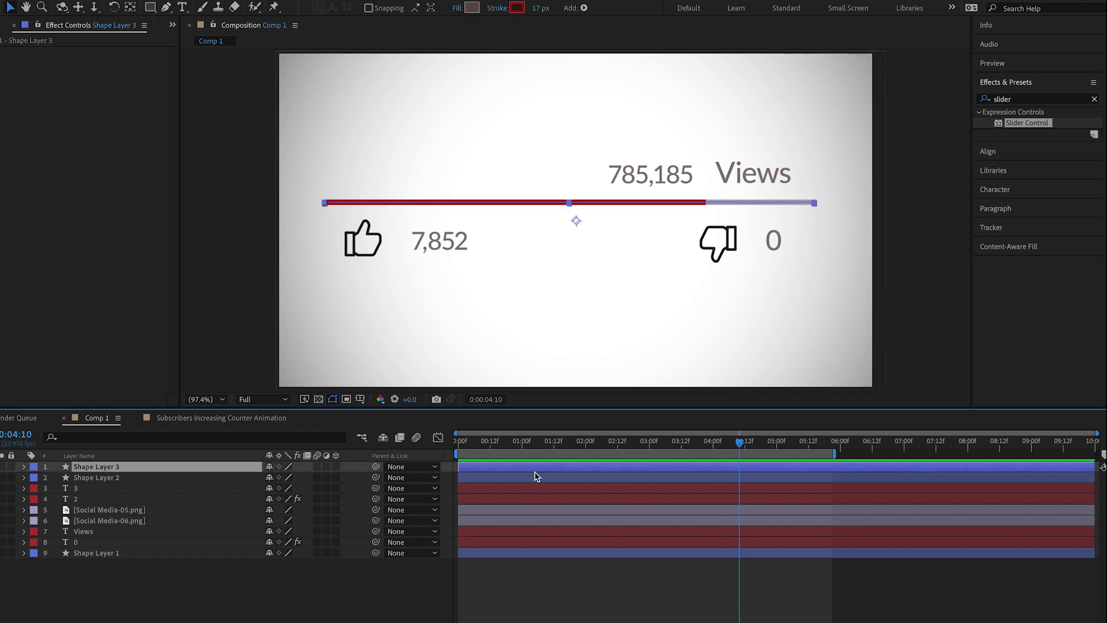
ctrl+click(537, 480)
key(Delete)
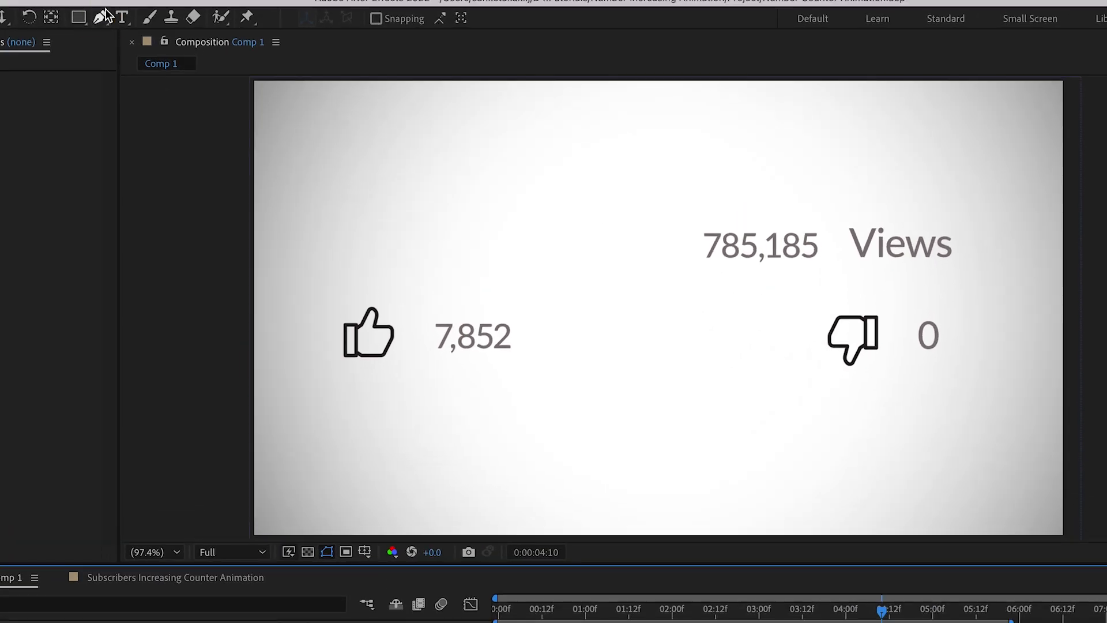
Set the Pen tool to no fill and a solid red 19 px stroke
click(166, 7)
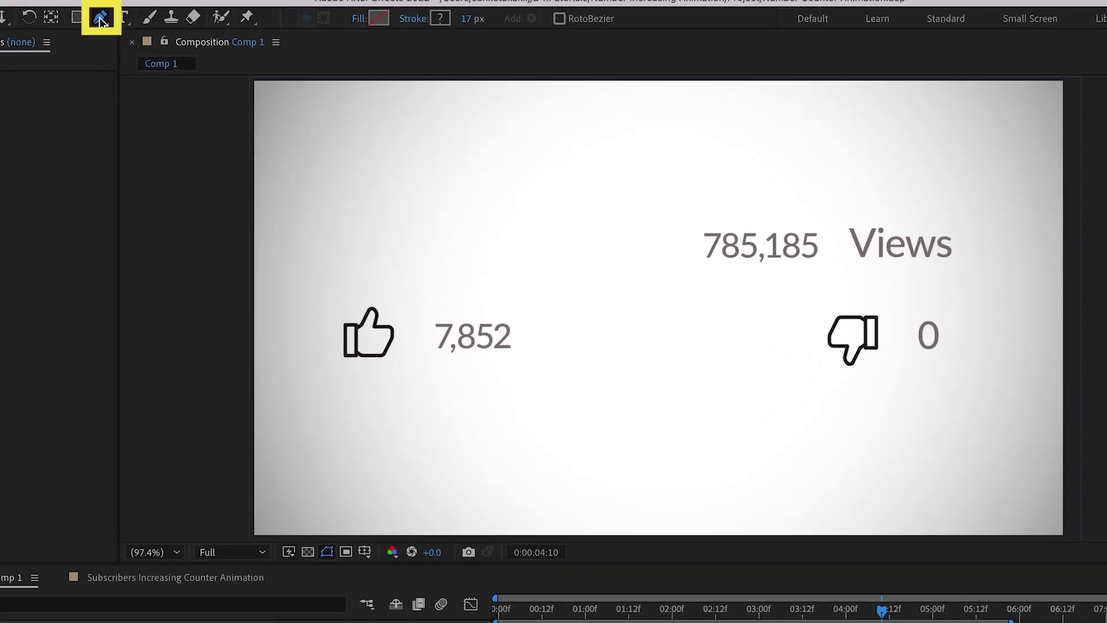
click(358, 21)
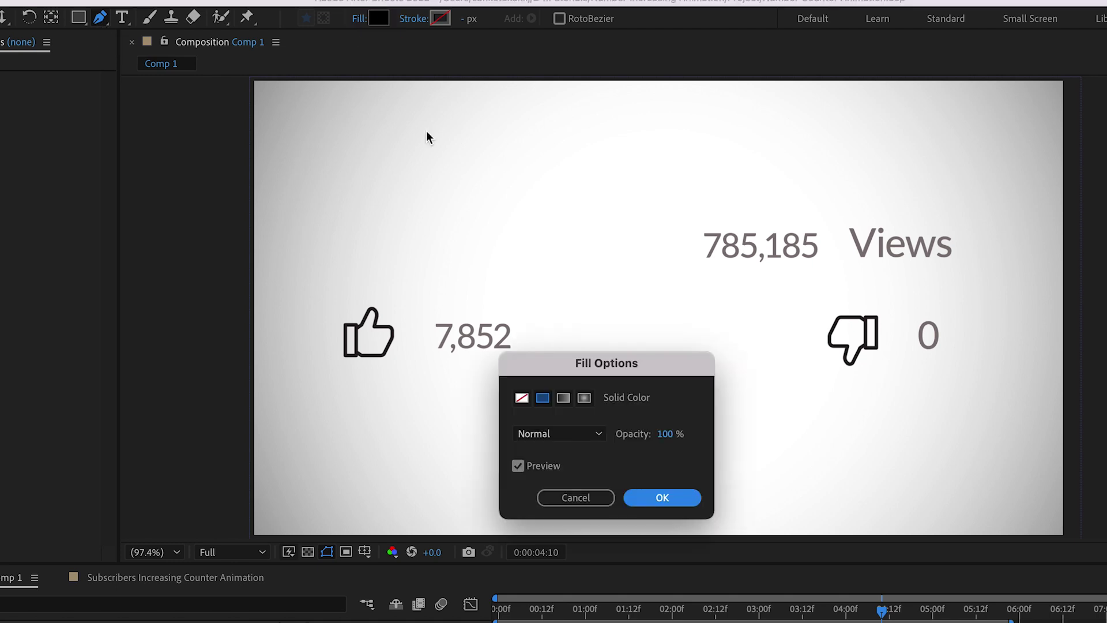
click(521, 398)
click(659, 500)
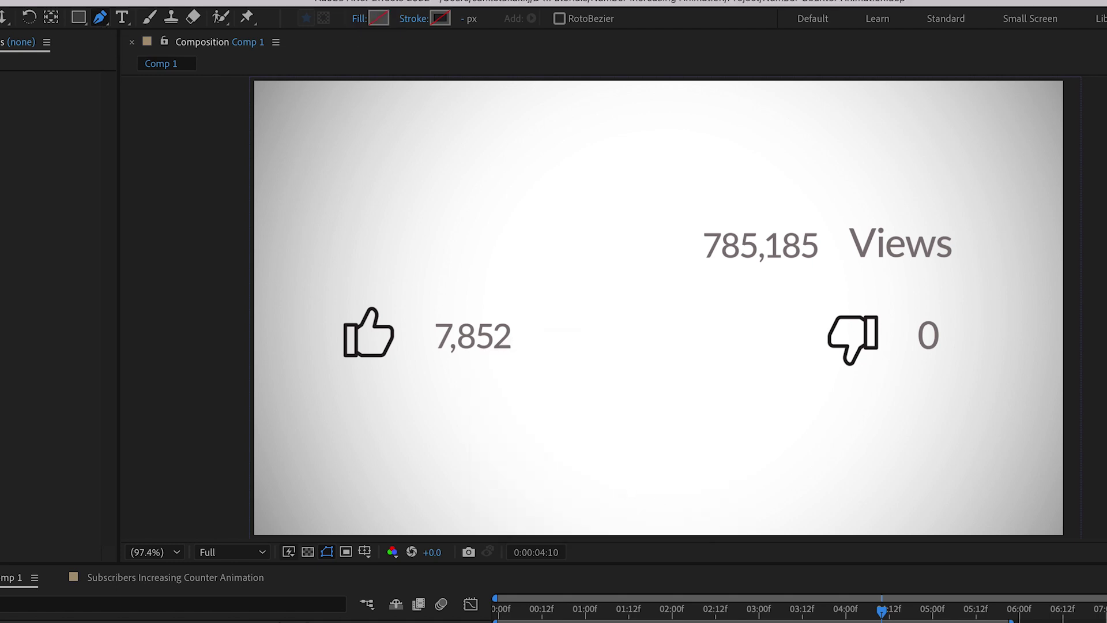
click(413, 18)
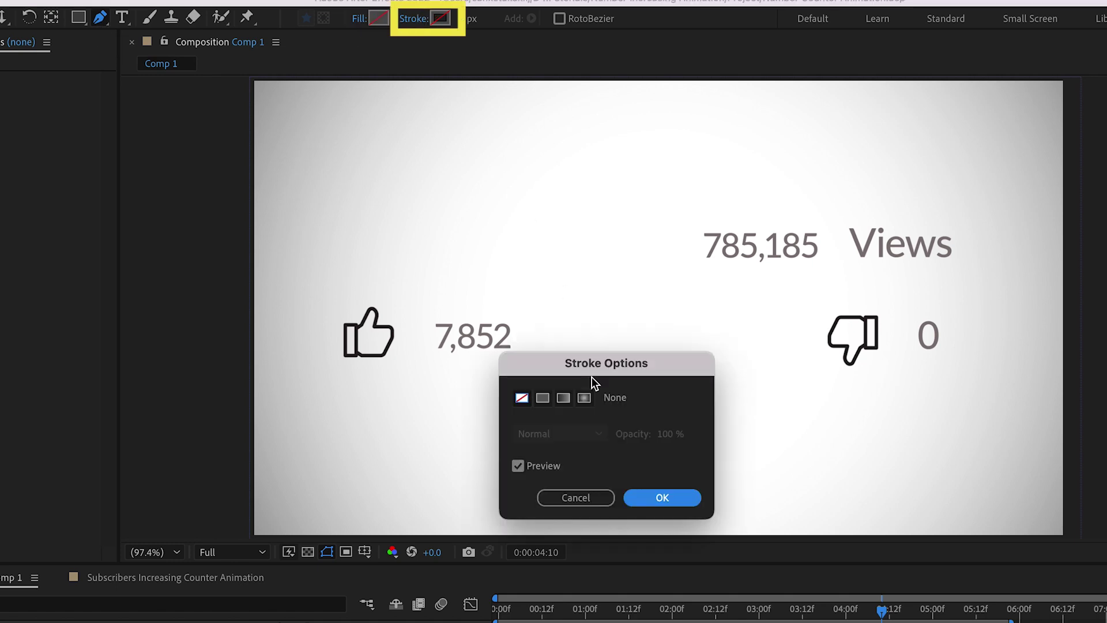
click(543, 398)
click(661, 499)
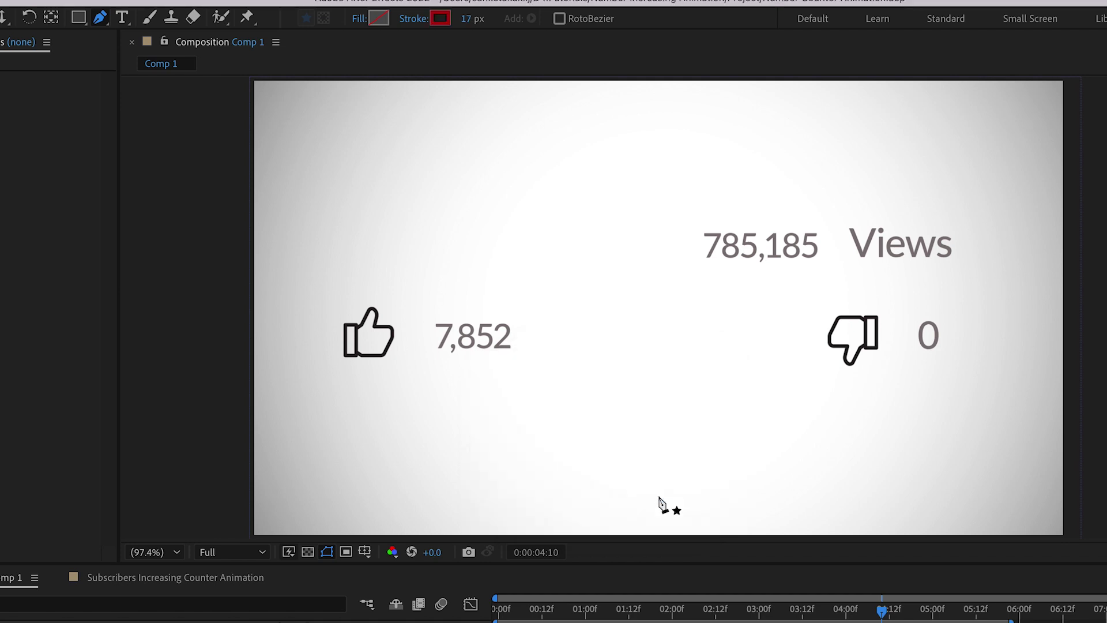
drag(468, 20, 475, 21)
Draw a straight horizontal line from left of the thumbs-up across to the right
click(330, 285)
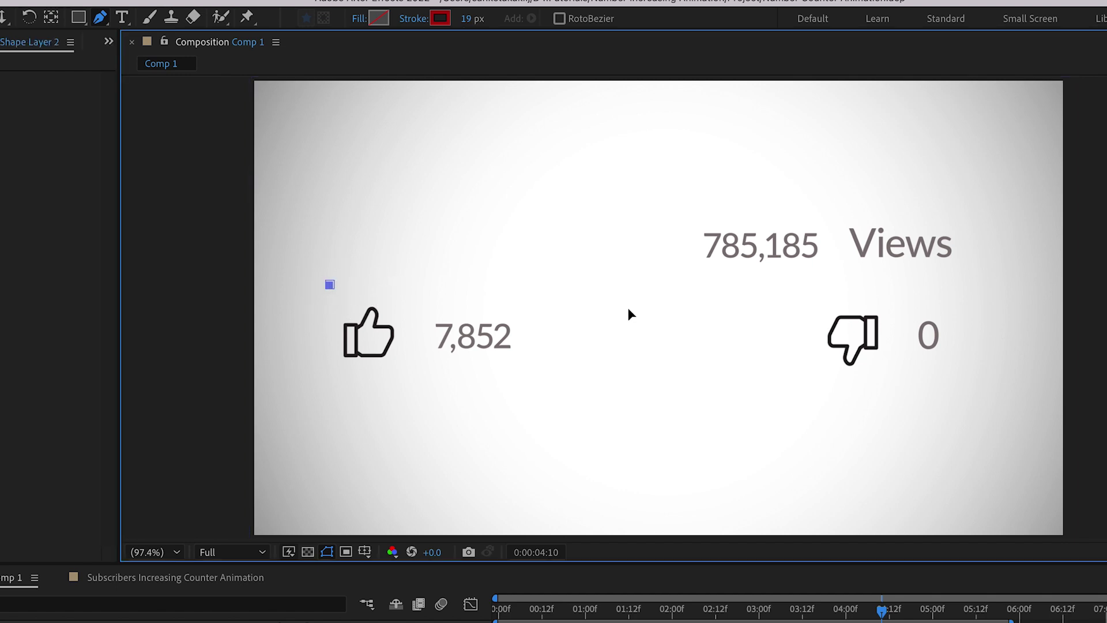
shift+click(978, 289)
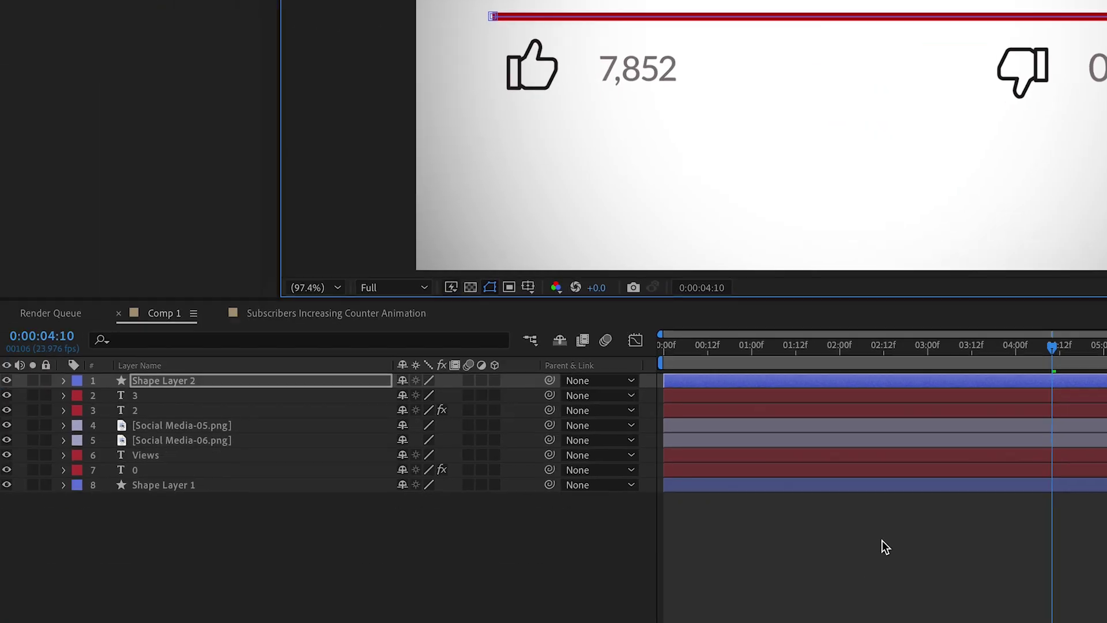
click(879, 537)
Set Shape Layer 2's Stroke 1 Line Cap to Round Cap
click(762, 382)
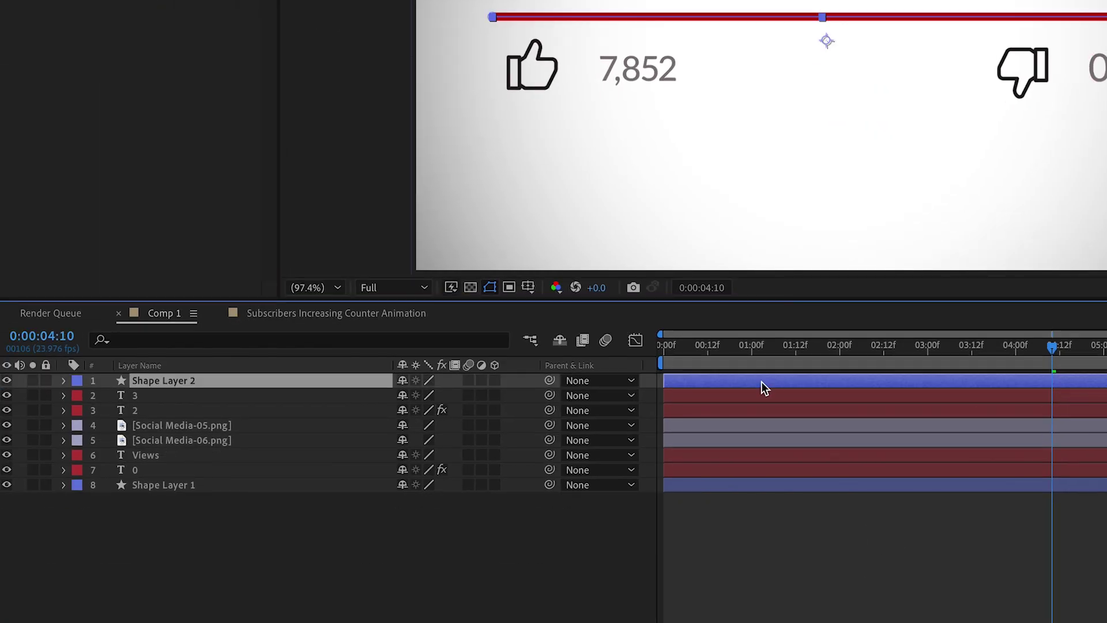
click(64, 381)
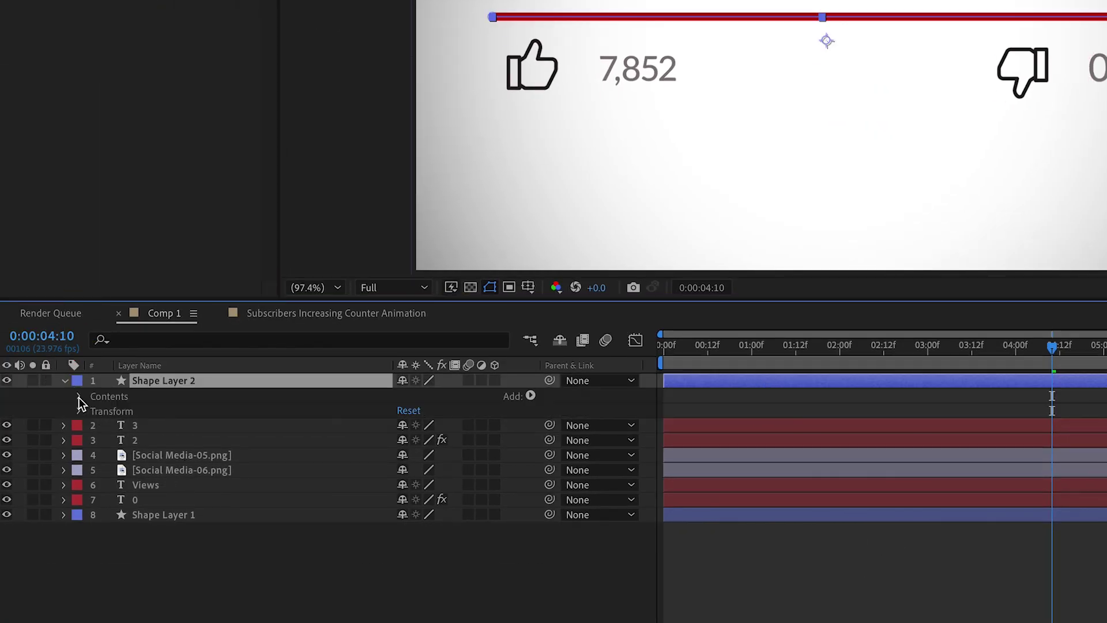
click(94, 413)
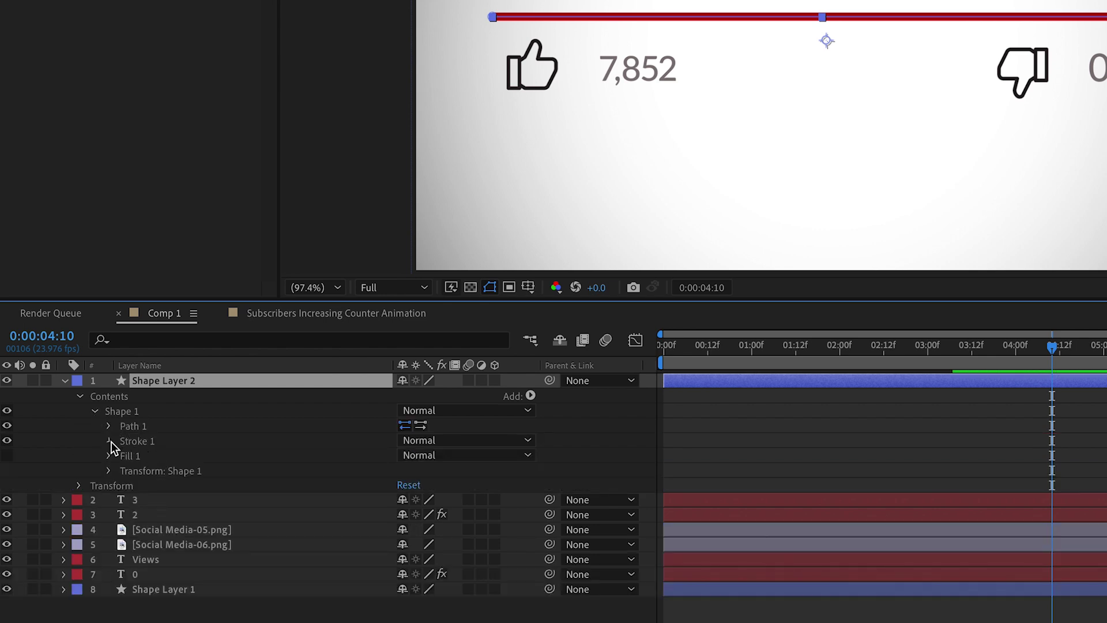
click(109, 441)
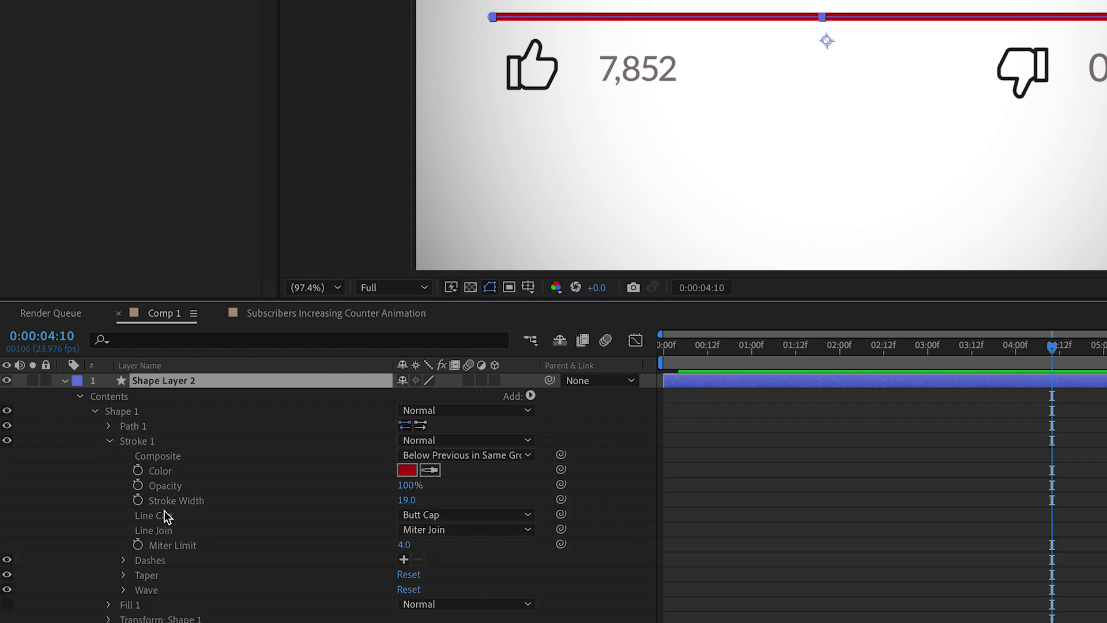
click(454, 515)
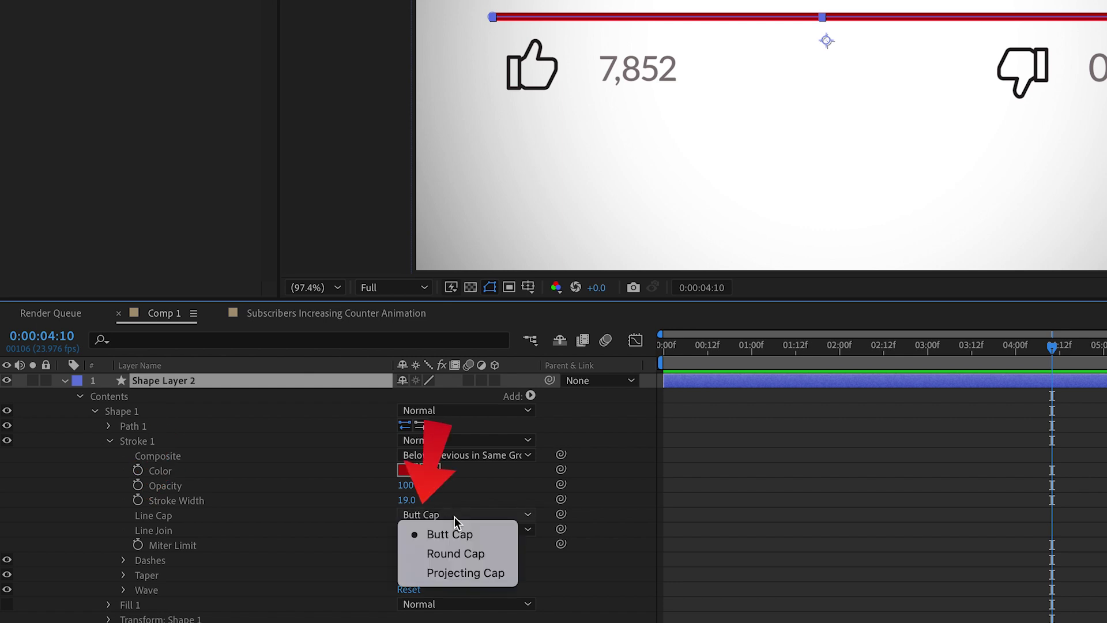
click(461, 555)
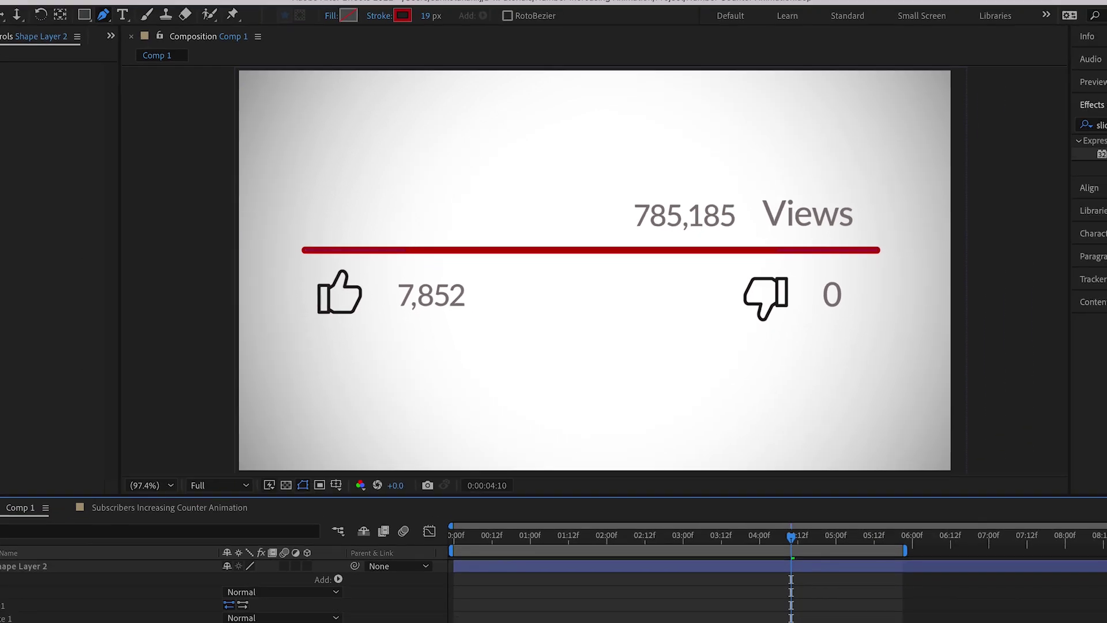
Change the line's stroke colour from red to light grey A09C9C
click(532, 573)
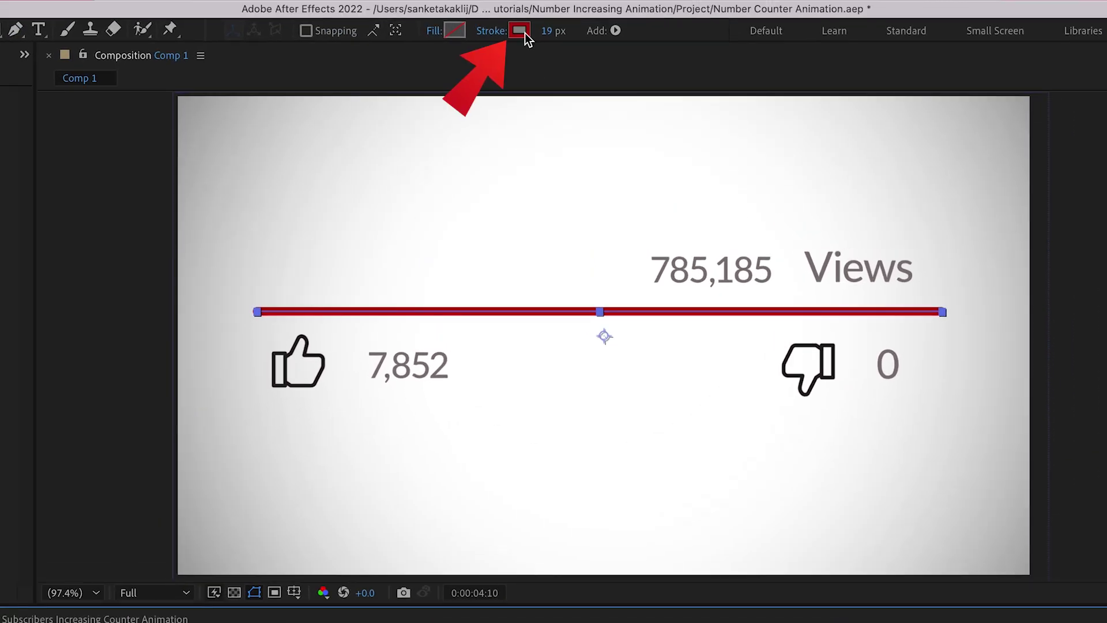
click(524, 15)
mouse_move(678, 415)
mouse_down()
mouse_move(664, 430)
mouse_move(669, 407)
mouse_up()
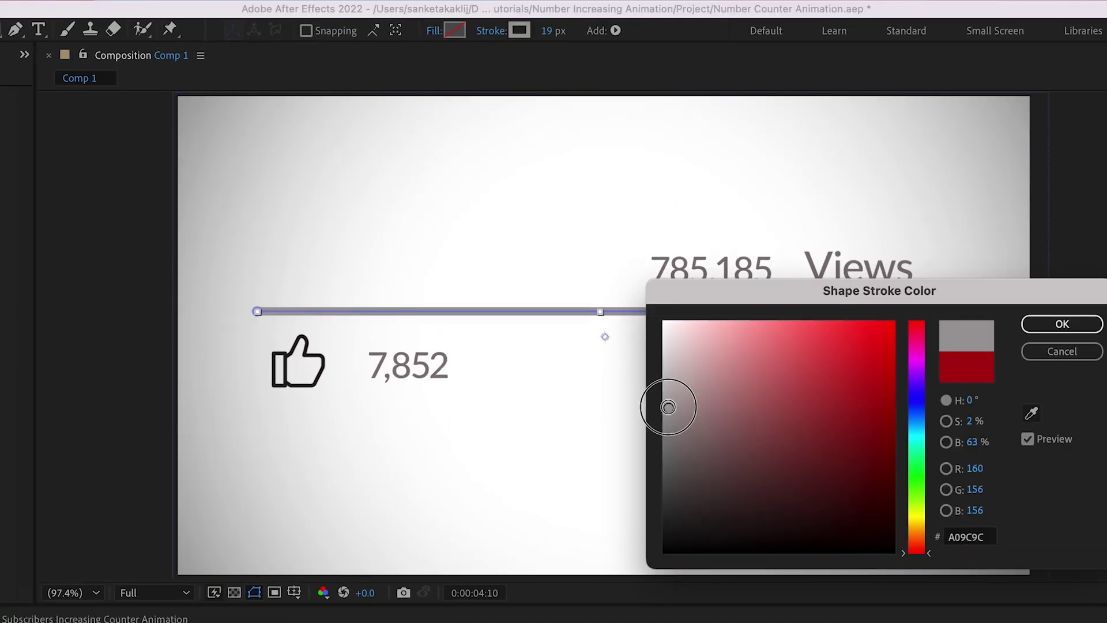
click(1073, 326)
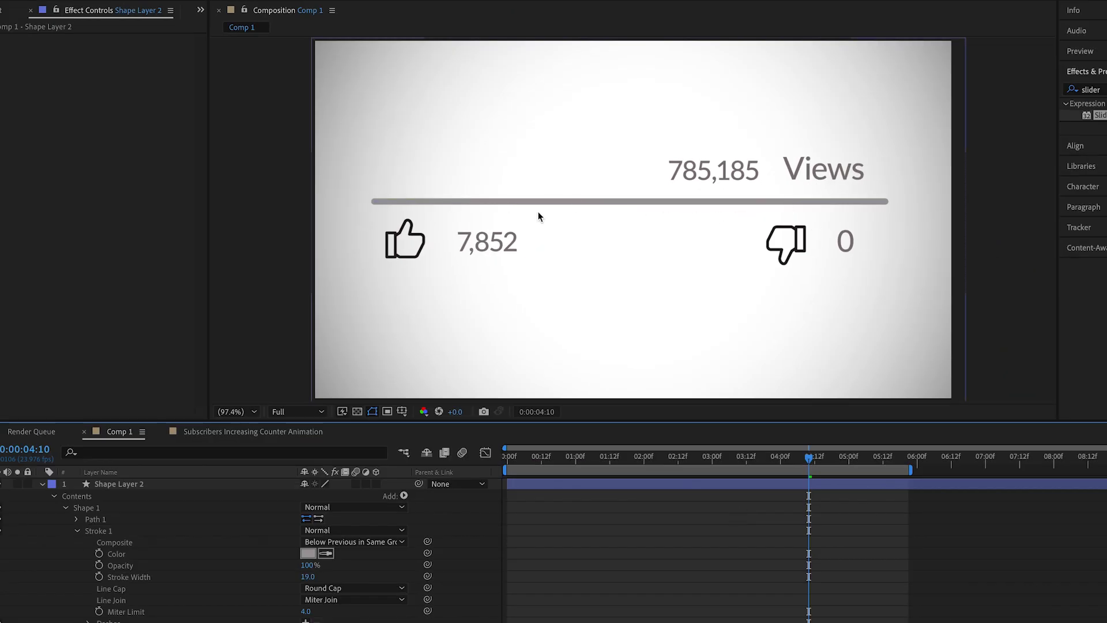
click(690, 487)
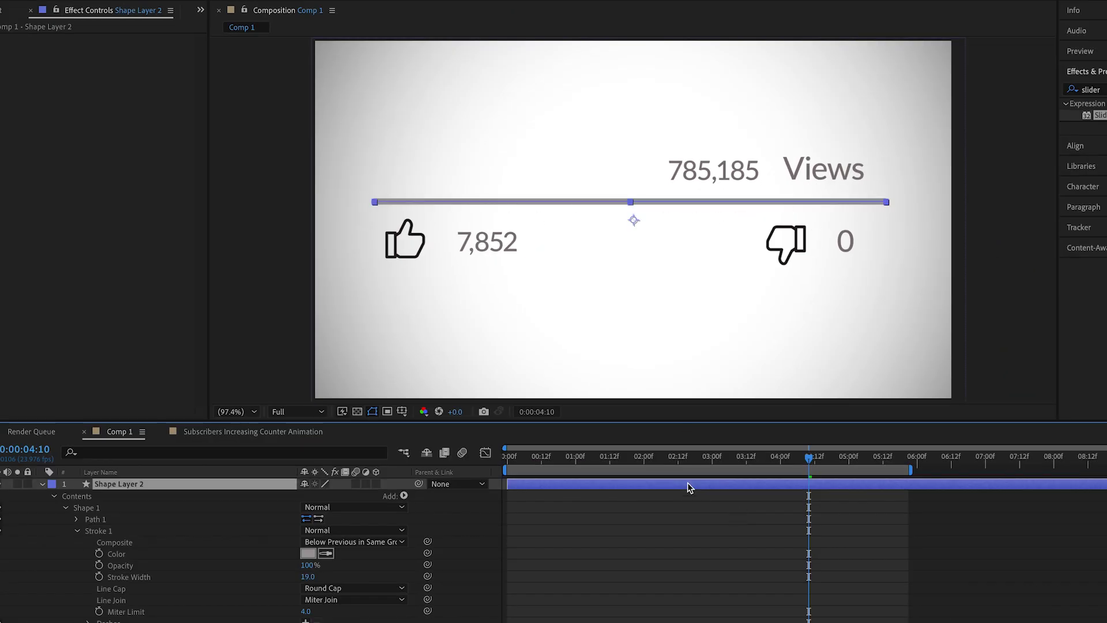
click(43, 485)
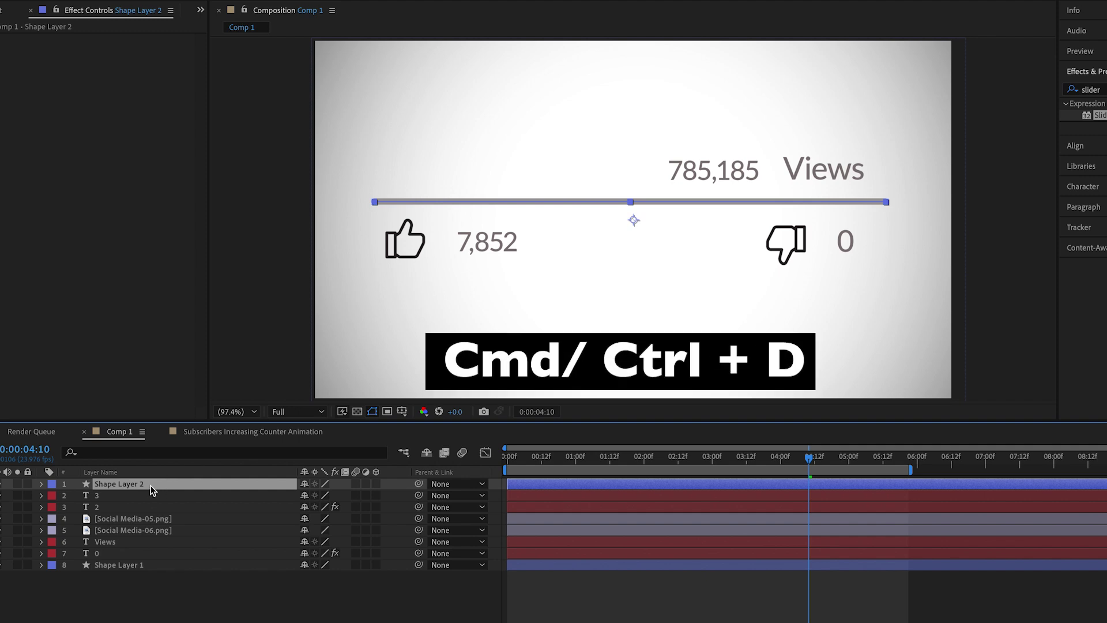
Duplicate the grey line and give the copy a dark red A00D0D stroke
key(ctrl+d)
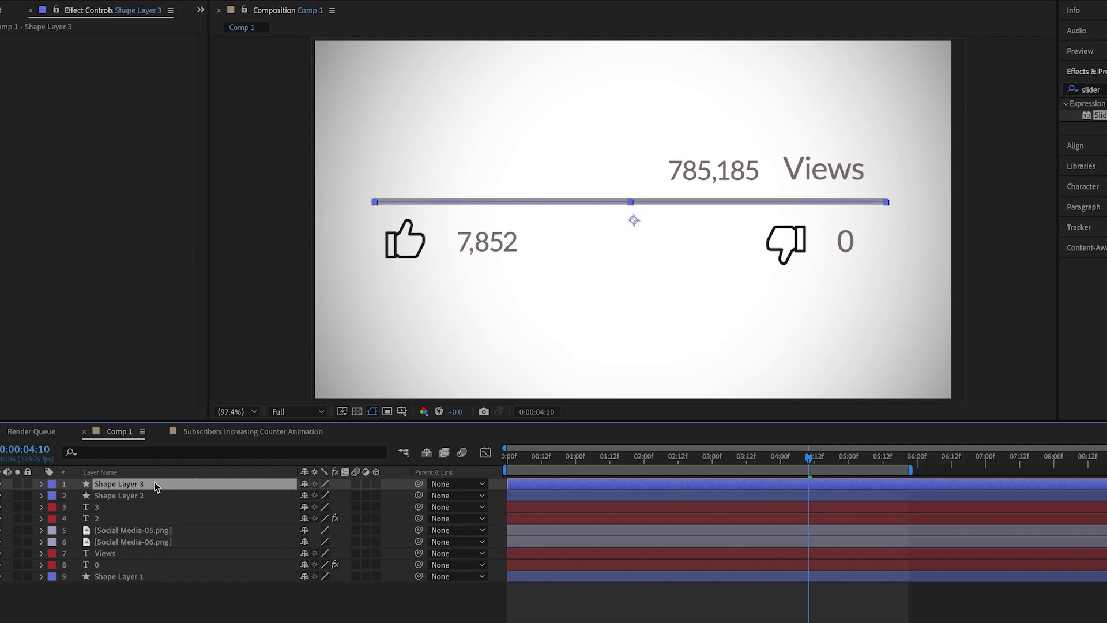
click(584, 460)
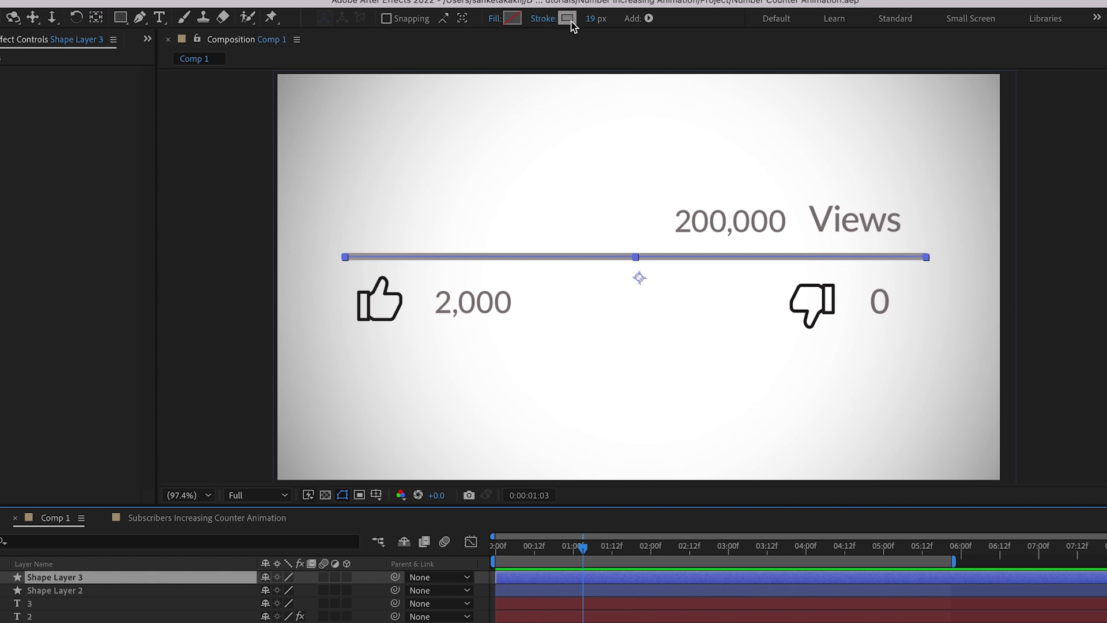
click(568, 18)
click(869, 337)
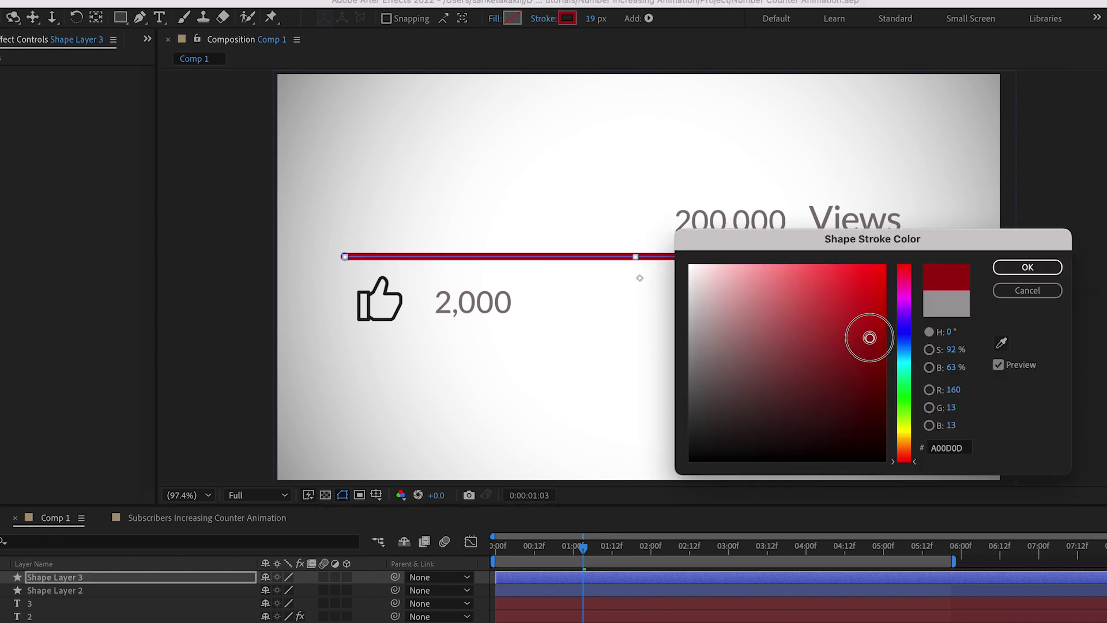
click(1046, 268)
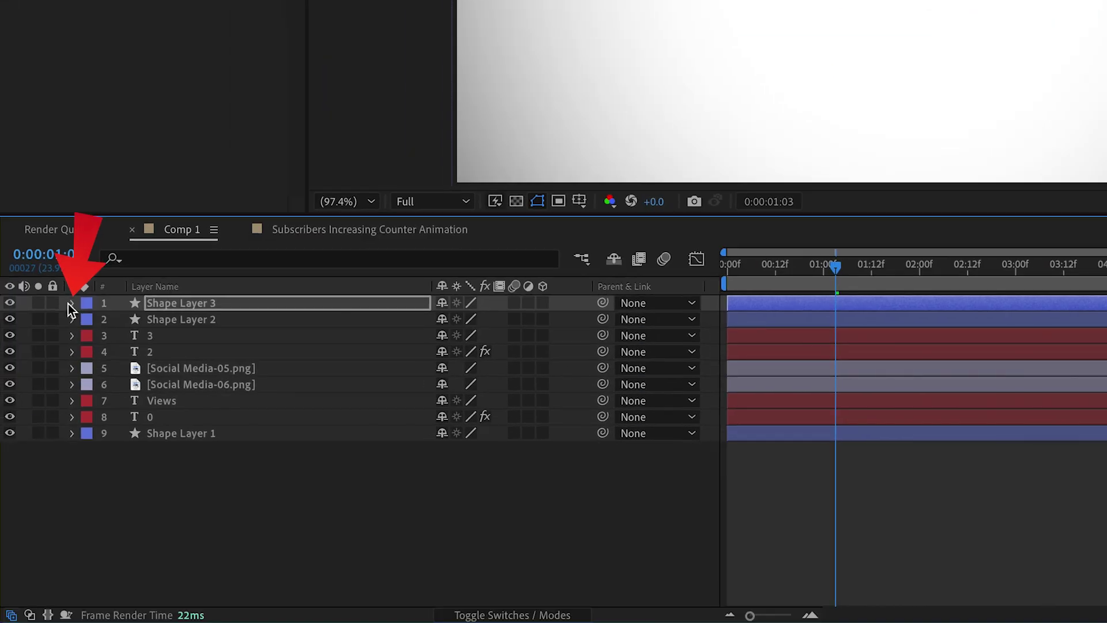
Add Trim Paths to the red Shape Layer 3 line
click(71, 304)
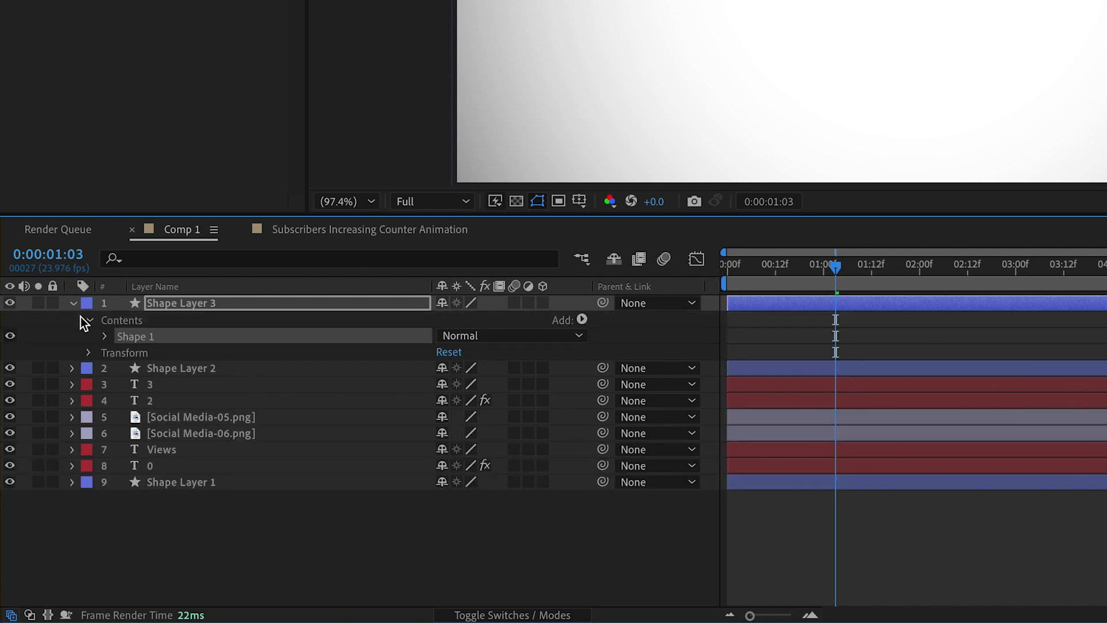
click(583, 322)
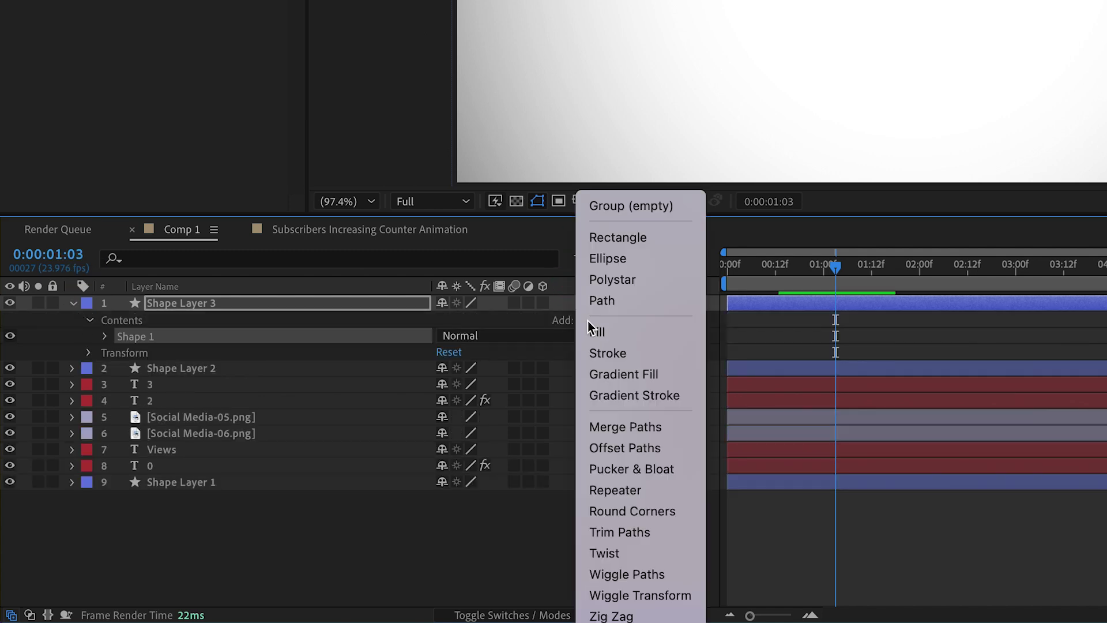
click(623, 534)
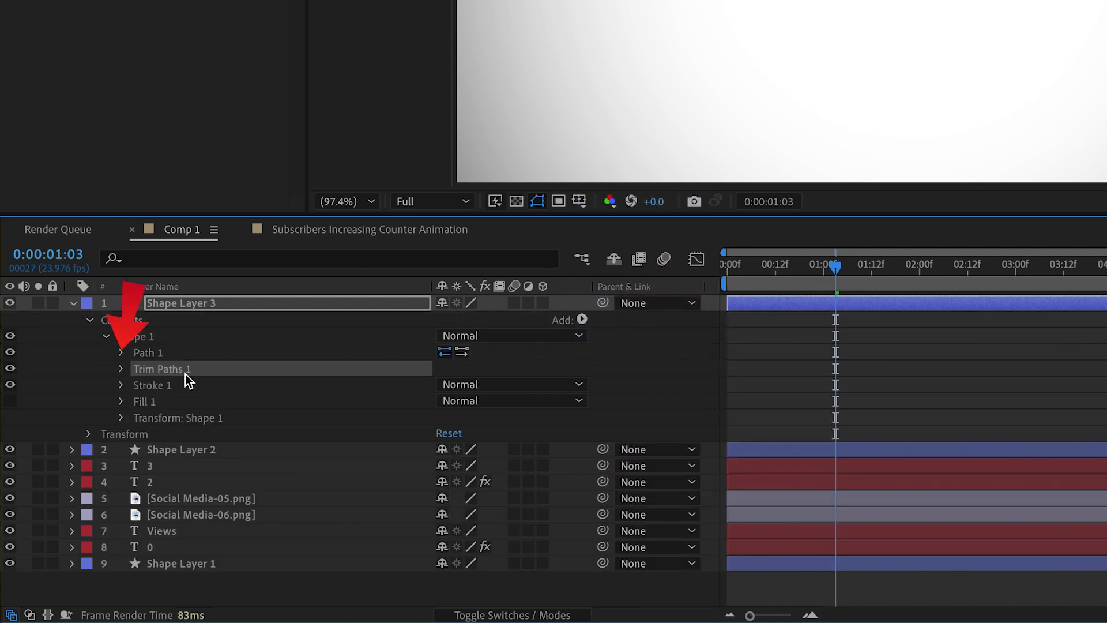
click(121, 370)
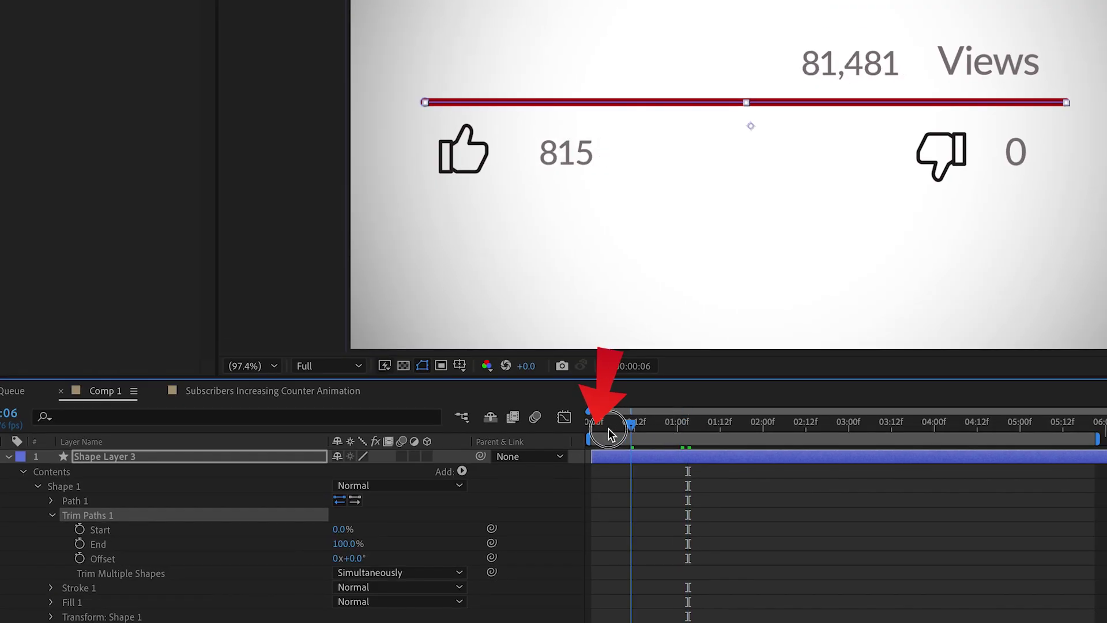
Keyframe Trim Paths End from 0% at the start to 100% near the end, then preview
click(728, 265)
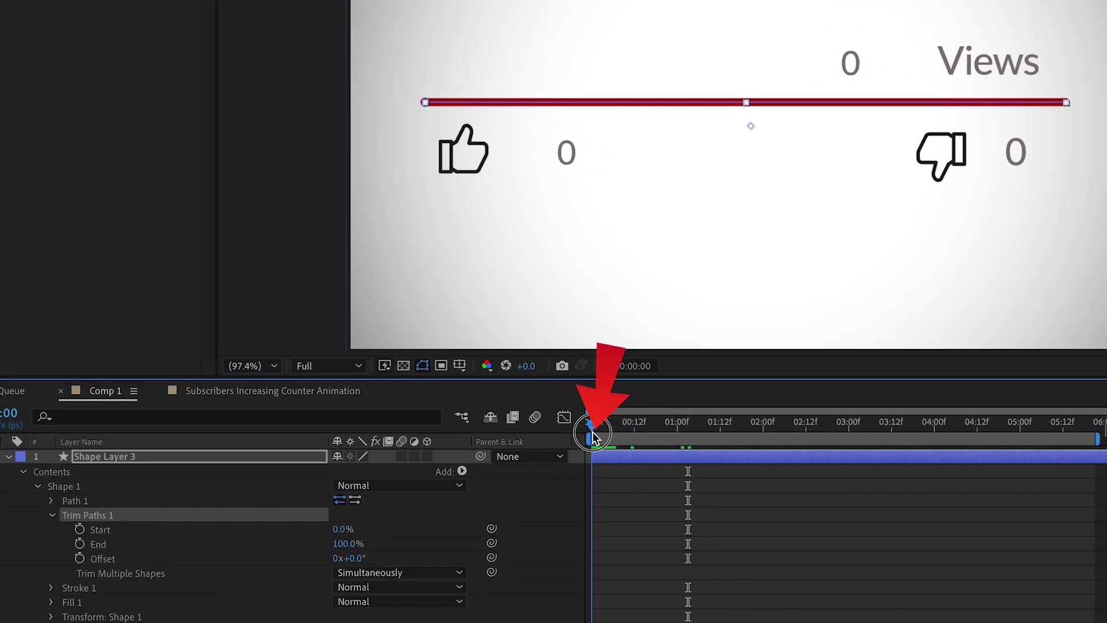
click(80, 544)
click(342, 544)
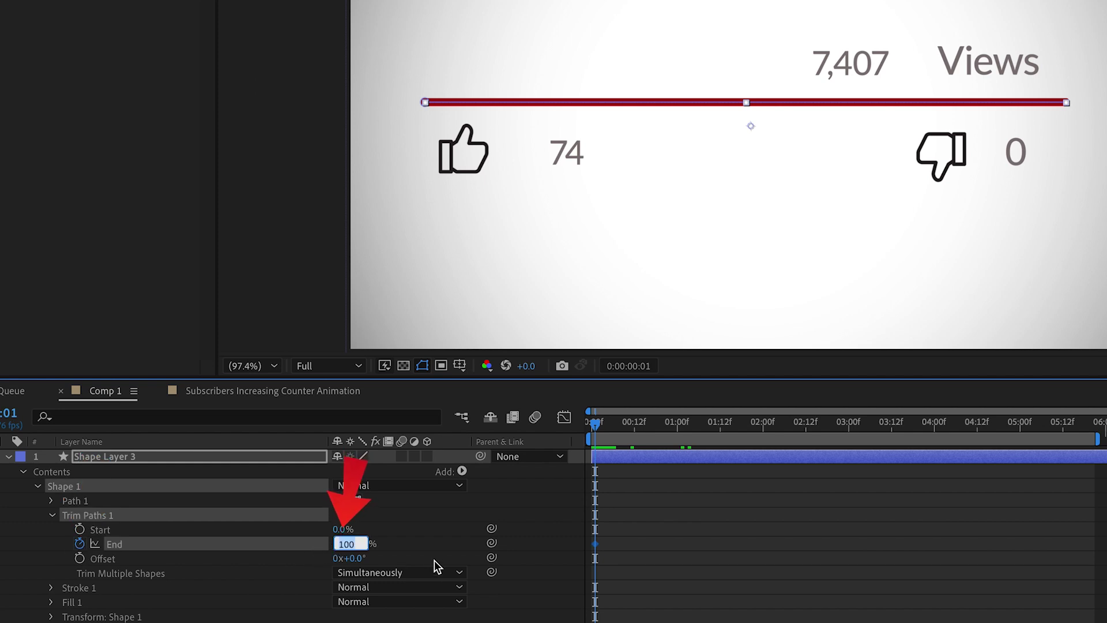
text(0)
click(445, 553)
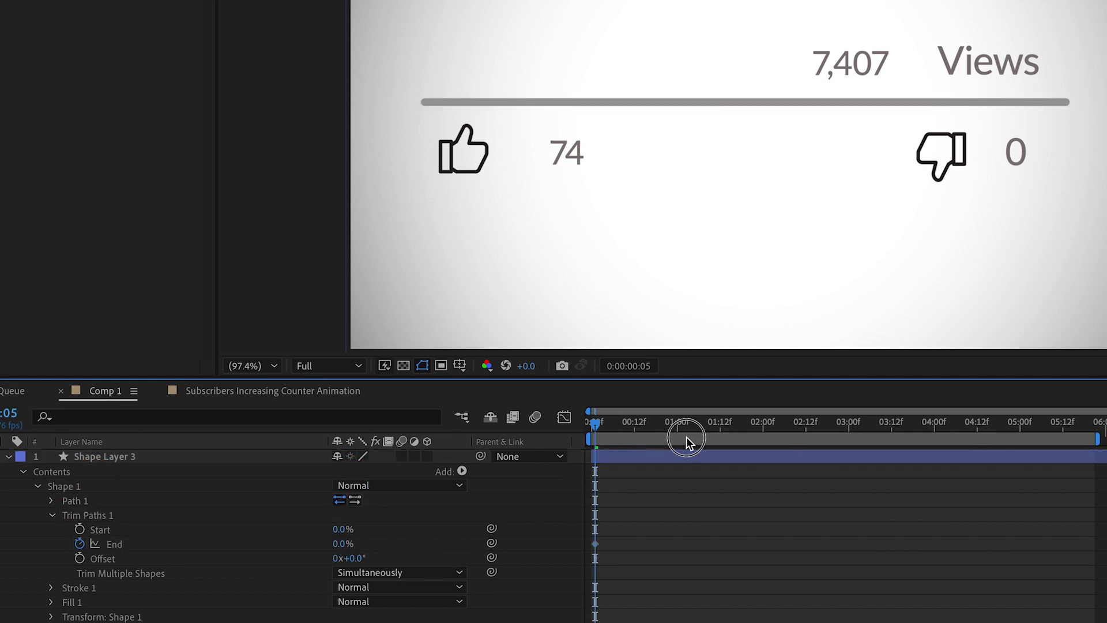
drag(687, 440, 1081, 438)
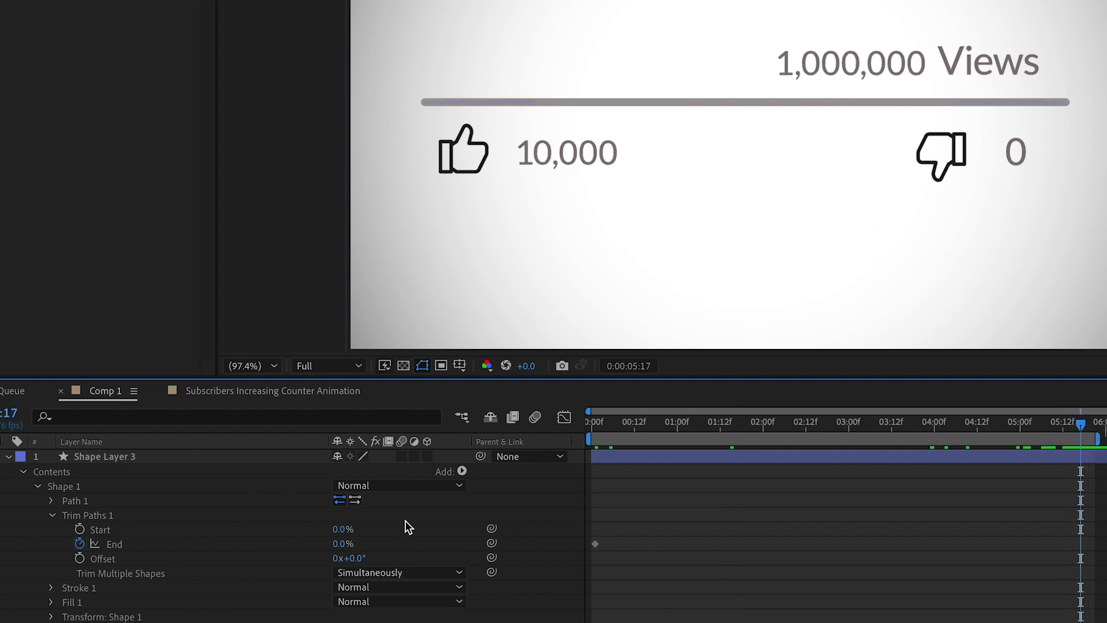
click(343, 544)
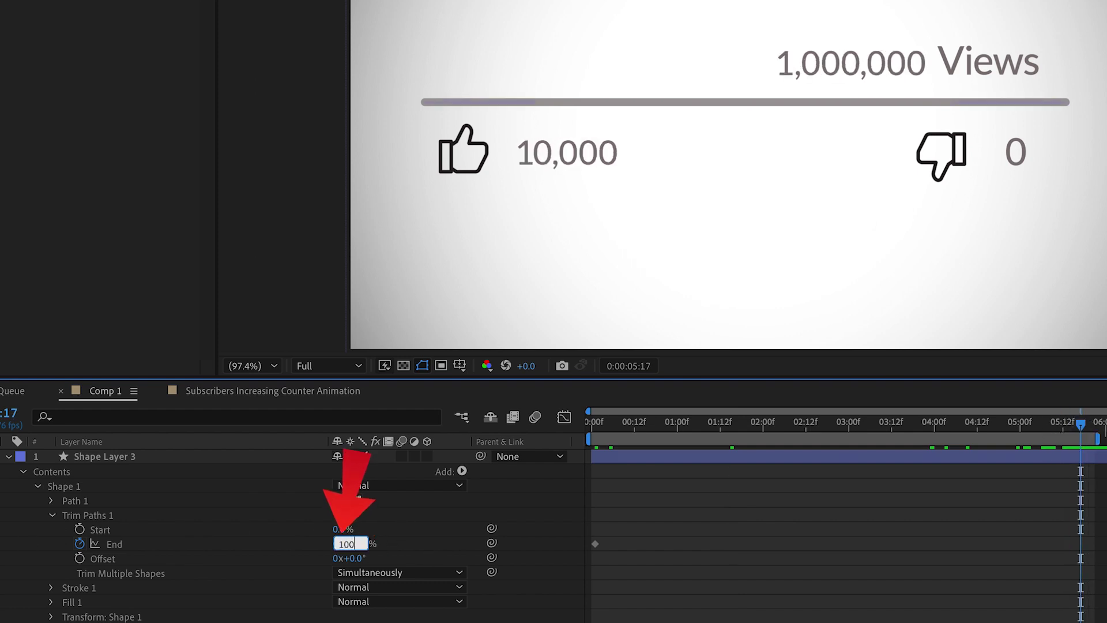
text(100)
key(Return)
drag(612, 426, 599, 426)
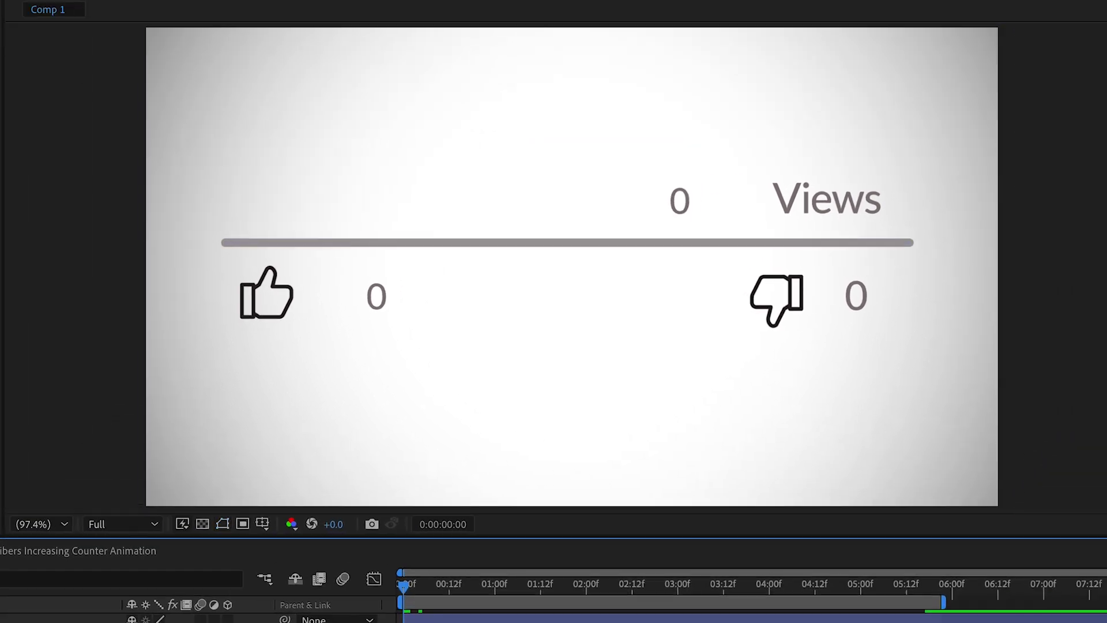
key(space)
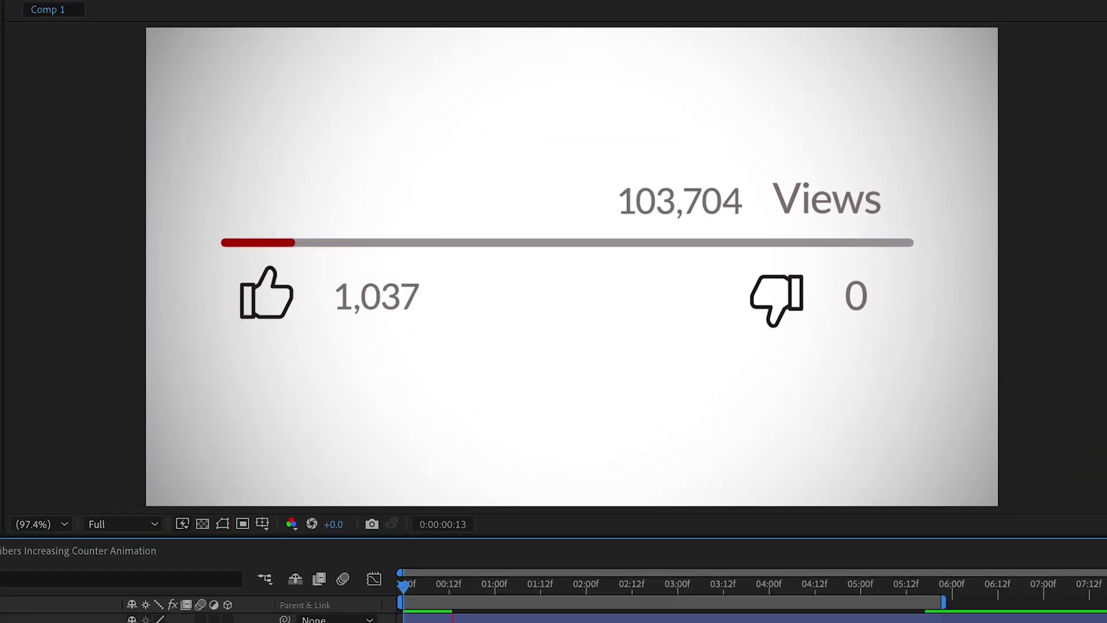